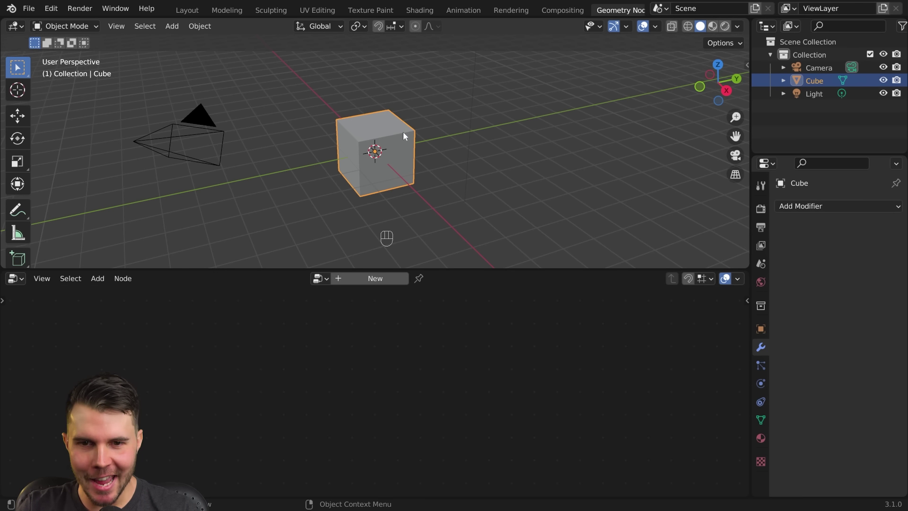
- Create a new geometry node tree on the default cube
{"action": "left_click", "coordinate": [382, 277]}
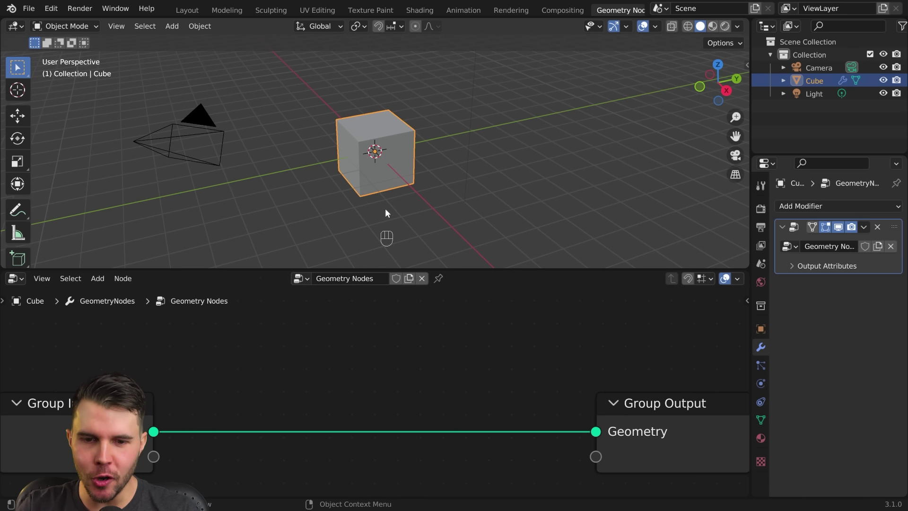
{"action": "middle_click_drag", "start_coordinate": [391, 186], "coordinate": [382, 146]}
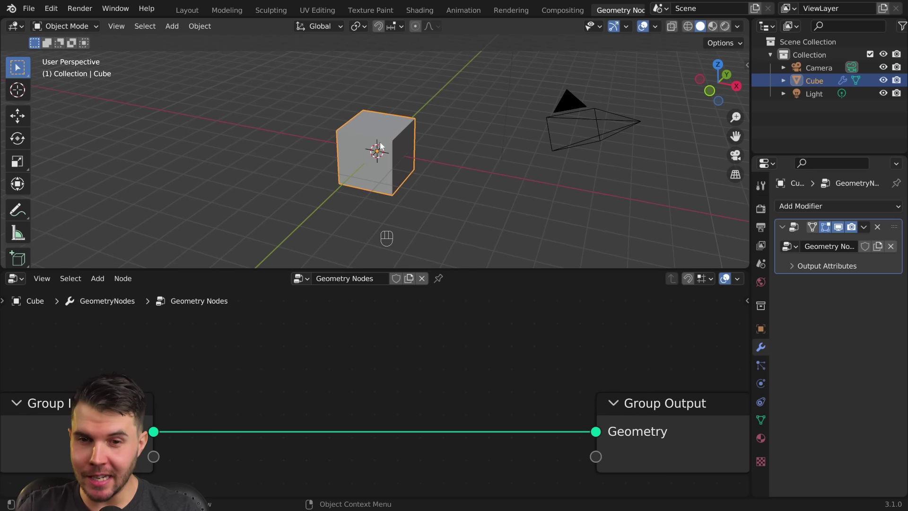
{"action": "middle_click_drag", "start_coordinate": [384, 373], "coordinate": [413, 309]}
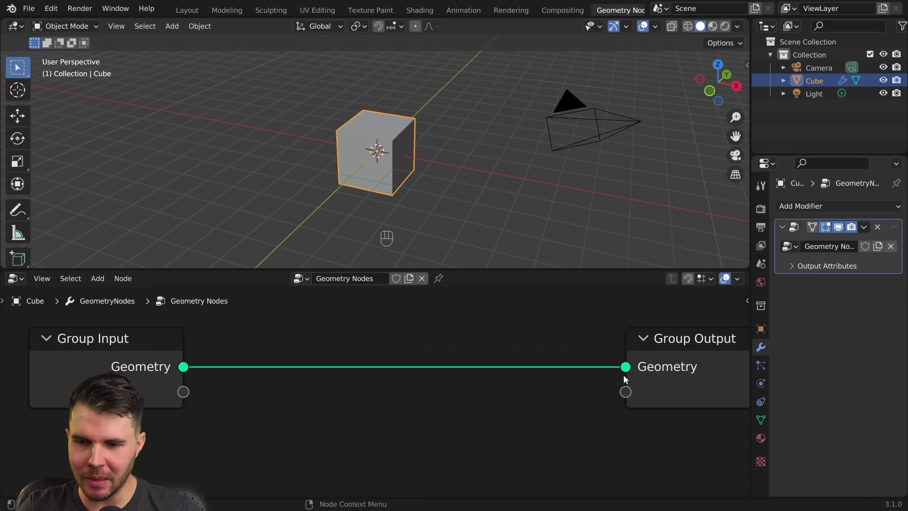
- Disconnect the Group Input geometry from the Group Output and move the Group Input node farther away to make room
{"action": "left_click_drag", "start_coordinate": [626, 368], "coordinate": [468, 398]}
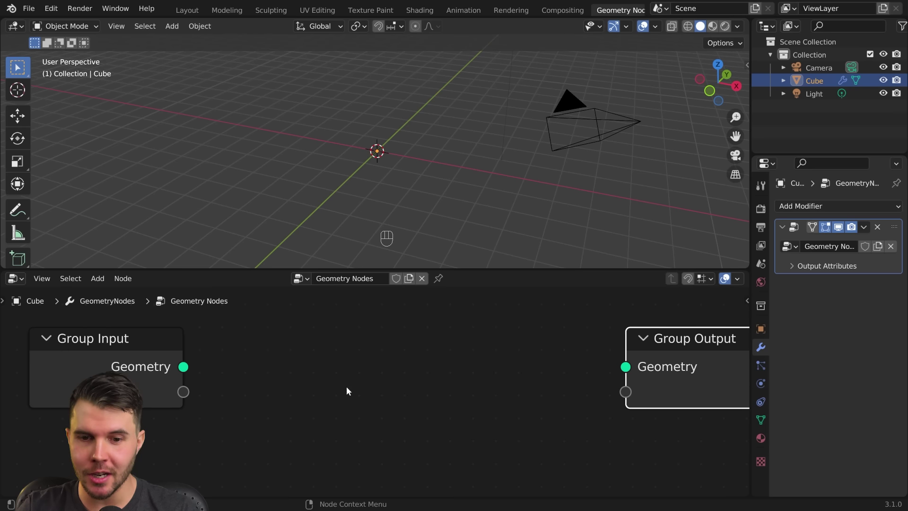
{"action": "scroll", "coordinate": [527, 380], "scroll_direction": "down", "scroll_amount": 1}
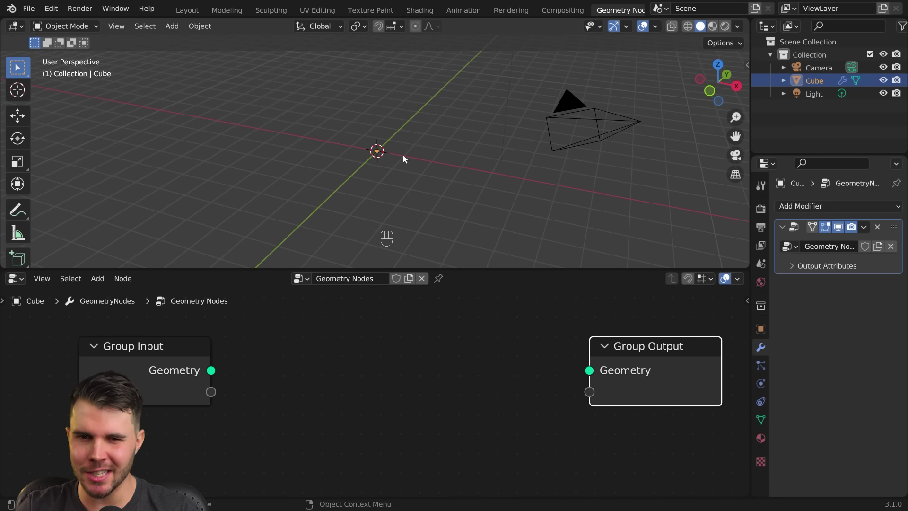
{"action": "scroll", "coordinate": [387, 342], "scroll_direction": "down", "scroll_amount": 2}
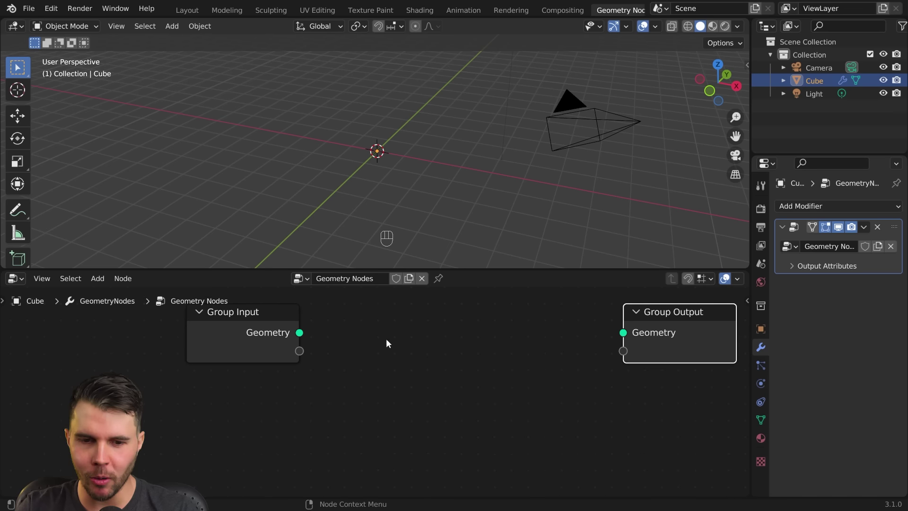
{"action": "left_click_drag", "start_coordinate": [235, 343], "coordinate": [38, 342]}
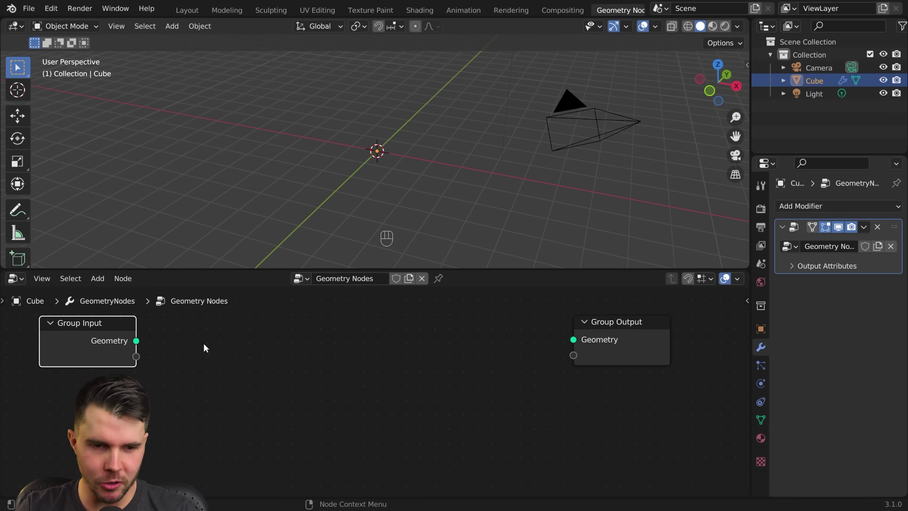
- Add a Grid mesh primitive node and connect its Mesh output to the Group Output's Geometry input
{"action": "key", "text": "shift+a"}
{"action": "mouse_move", "coordinate": [196, 273]}
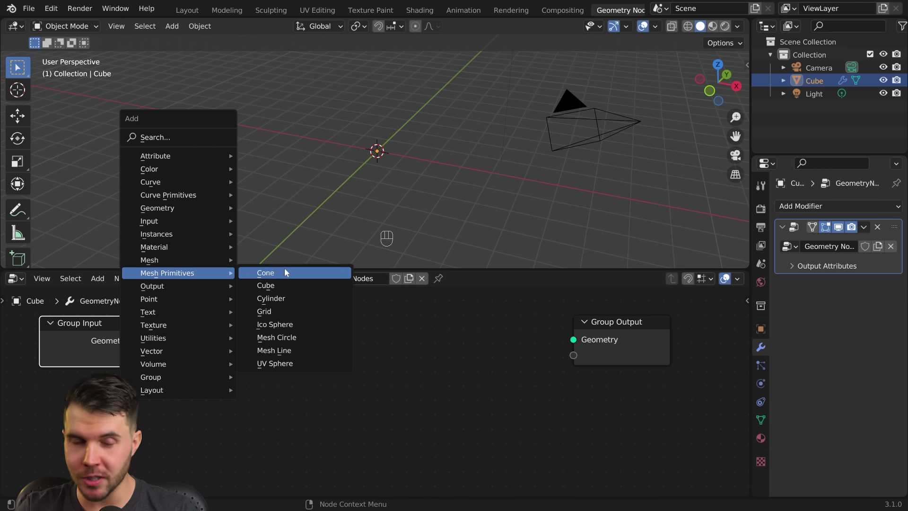
{"action": "left_click", "coordinate": [278, 315]}
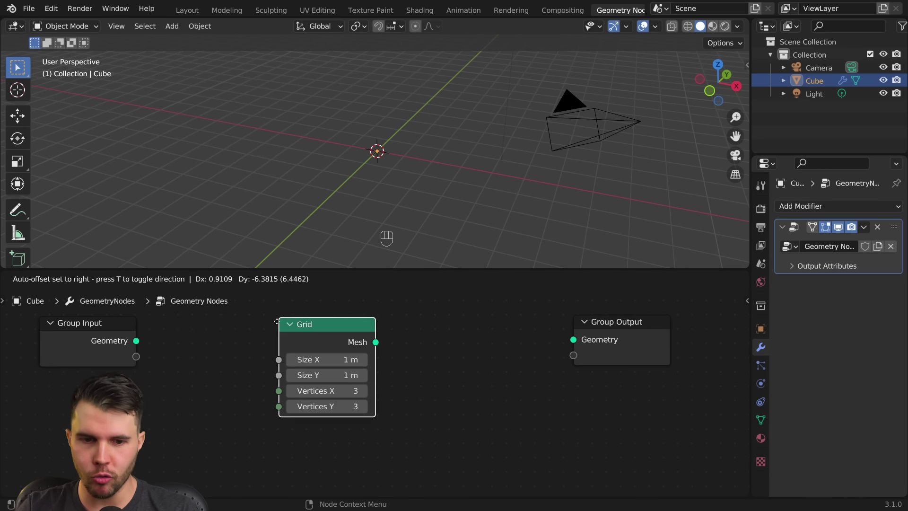
{"action": "left_click", "coordinate": [263, 343]}
{"action": "left_click_drag", "start_coordinate": [314, 359], "coordinate": [573, 340]}
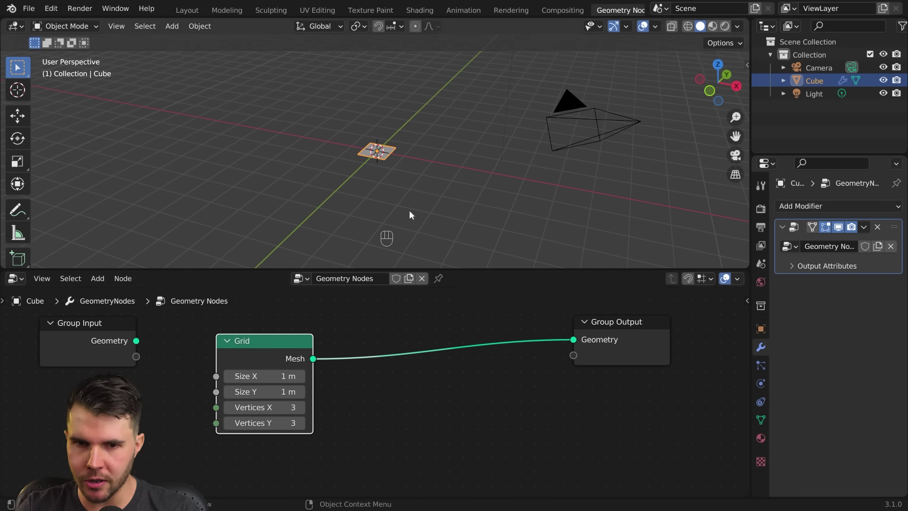
- Switch the 3D viewport to wireframe shading with the grid plane seen up close
{"action": "scroll", "coordinate": [386, 164], "scroll_direction": "up", "scroll_amount": 5}
{"action": "mouse_move", "coordinate": [389, 166]}
{"action": "middle_mouse_down"}
{"action": "mouse_move", "coordinate": [497, 170]}
{"action": "mouse_move", "coordinate": [483, 166]}
{"action": "middle_mouse_up"}
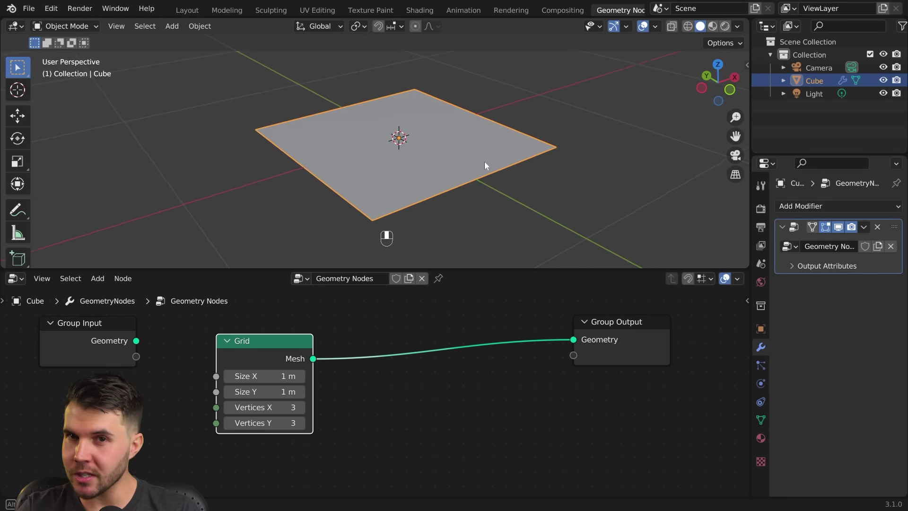
{"action": "left_click", "coordinate": [687, 26]}
{"action": "scroll", "coordinate": [471, 130], "scroll_direction": "up", "scroll_amount": 3}
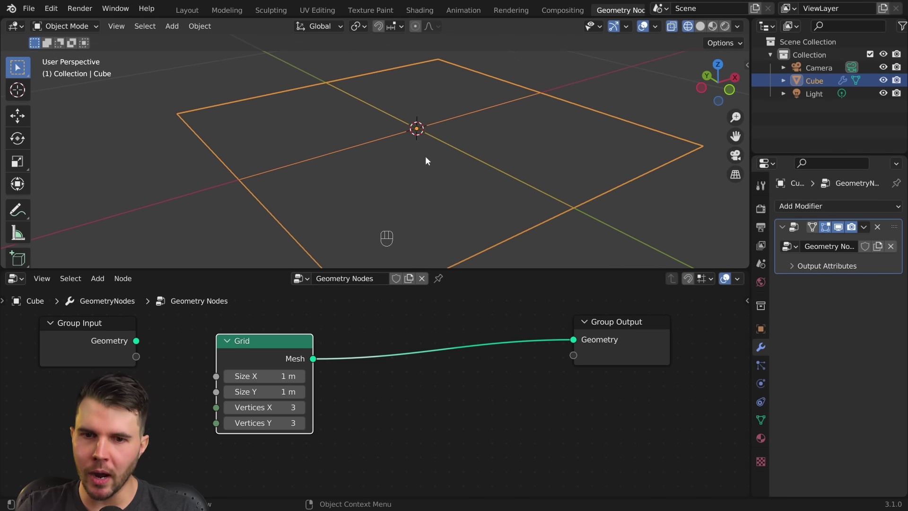
- Set the Grid node's Vertices X and Vertices Y to 6
{"action": "left_click", "coordinate": [303, 409]}
{"action": "left_click", "coordinate": [303, 408]}
{"action": "left_click", "coordinate": [302, 409]}
{"action": "left_click", "coordinate": [303, 422]}
{"action": "left_click", "coordinate": [303, 423]}
{"action": "left_click", "coordinate": [303, 422]}
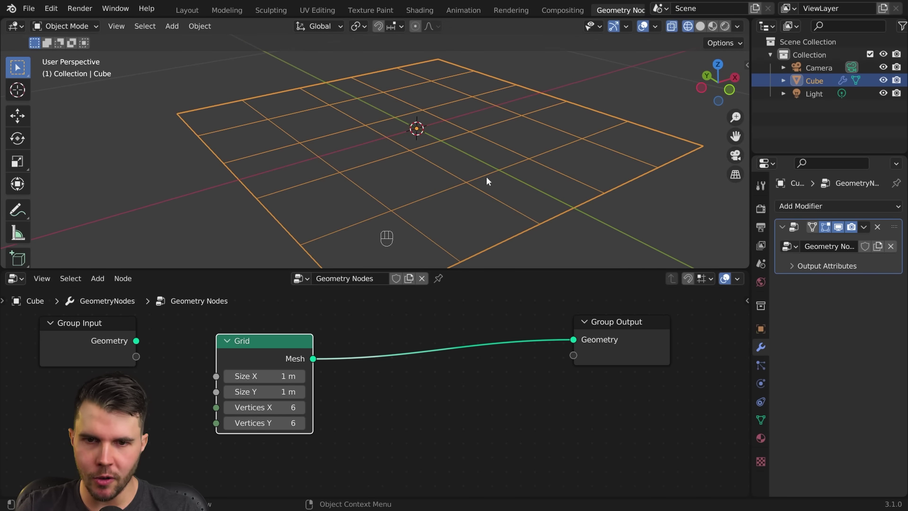
{"action": "middle_click_drag", "start_coordinate": [486, 177], "coordinate": [453, 193]}
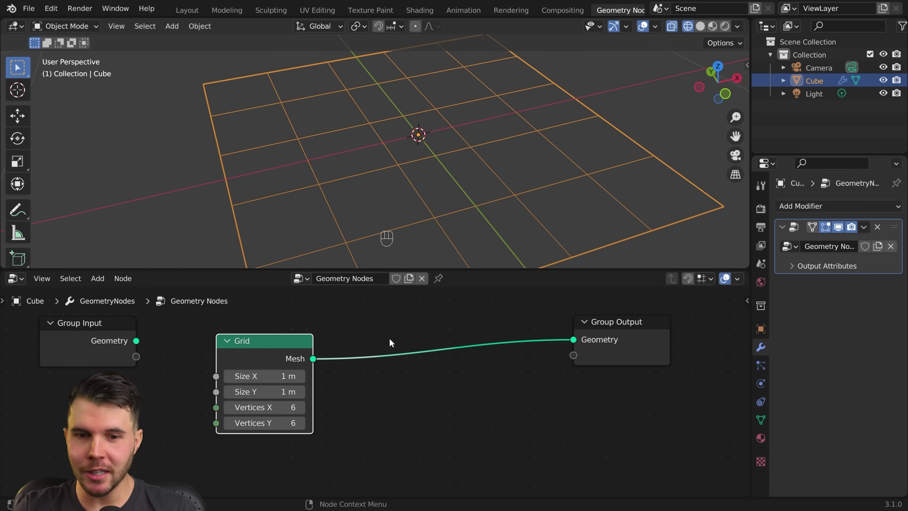
- Examine the subdivided grid in wireframe from several angles and distances
{"action": "middle_click_drag", "start_coordinate": [392, 340], "coordinate": [373, 297]}
{"action": "middle_click_drag", "start_coordinate": [438, 158], "coordinate": [404, 172]}
{"action": "scroll", "coordinate": [423, 162], "scroll_direction": "down", "scroll_amount": 2}
{"action": "scroll", "coordinate": [404, 168], "scroll_direction": "up", "scroll_amount": 2}
{"action": "scroll", "coordinate": [398, 169], "scroll_direction": "up", "scroll_amount": 1}
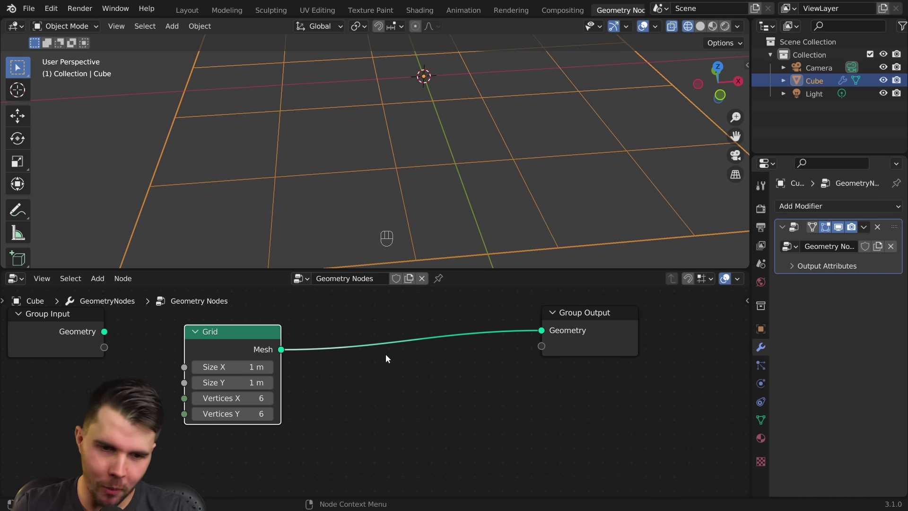
{"action": "scroll", "coordinate": [376, 394], "scroll_direction": "down", "scroll_amount": 3}
{"action": "middle_click_drag", "start_coordinate": [349, 395], "coordinate": [436, 388]}
{"action": "scroll", "coordinate": [437, 388], "scroll_direction": "down", "scroll_amount": 3}
{"action": "scroll", "coordinate": [478, 220], "scroll_direction": "down", "scroll_amount": 5}
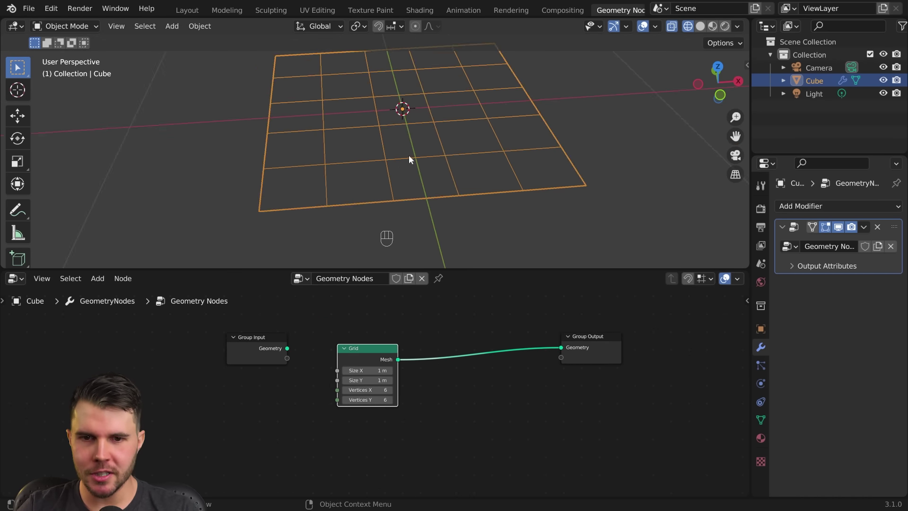
{"action": "middle_click_drag", "start_coordinate": [408, 158], "coordinate": [524, 127]}
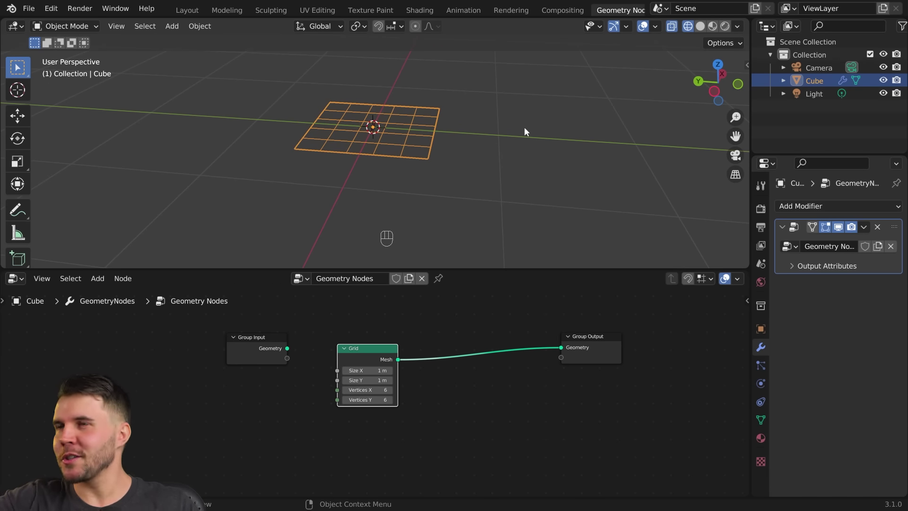
- Insert a Transform node on the link between the Grid and Group Output nodes
{"action": "scroll", "coordinate": [425, 363], "scroll_direction": "up", "scroll_amount": 1}
{"action": "middle_click_drag", "start_coordinate": [424, 362], "coordinate": [353, 365]}
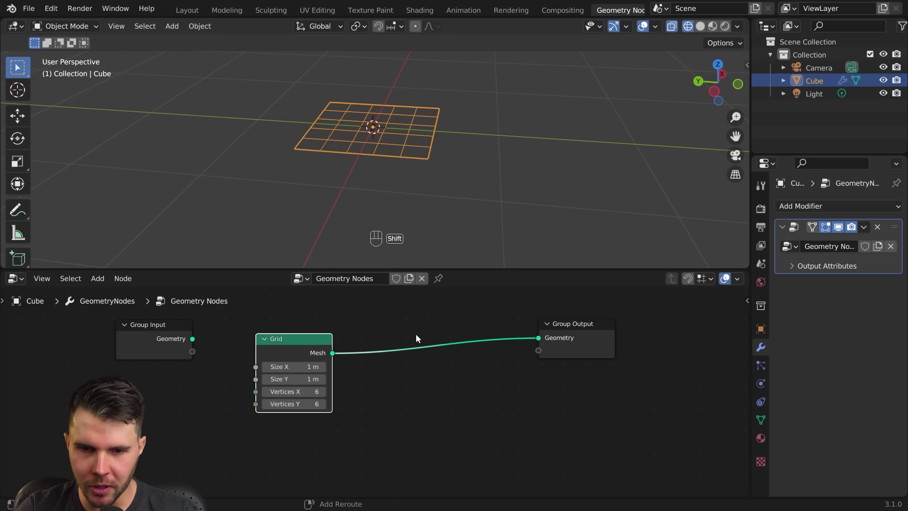
{"action": "key", "text": "shift+a"}
{"action": "mouse_move", "coordinate": [393, 272]}
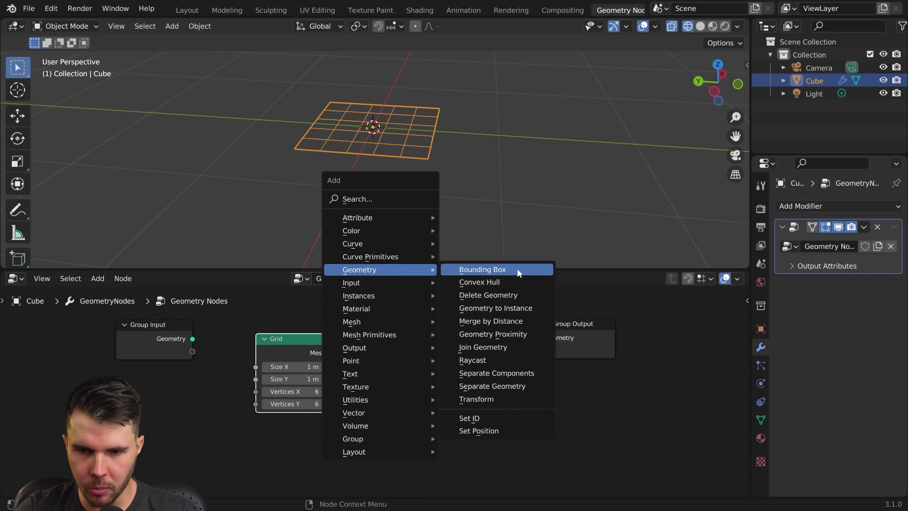
{"action": "left_click", "coordinate": [477, 398]}
{"action": "left_click", "coordinate": [412, 331]}
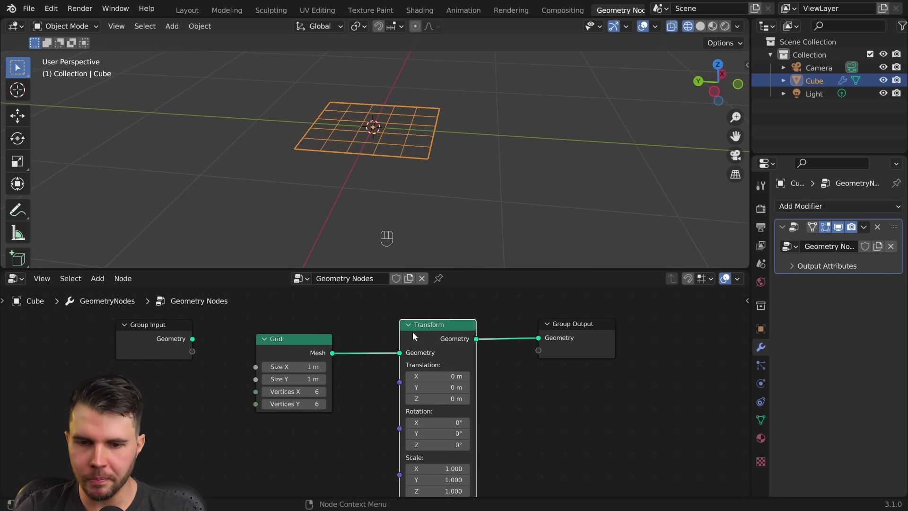
{"action": "scroll", "coordinate": [438, 367], "scroll_direction": "up", "scroll_amount": 2}
{"action": "middle_click_drag", "start_coordinate": [439, 367], "coordinate": [416, 333]}
{"action": "scroll", "coordinate": [434, 363], "scroll_direction": "up", "scroll_amount": 2}
{"action": "left_click_drag", "start_coordinate": [416, 327], "coordinate": [397, 327], "text": "shift"}
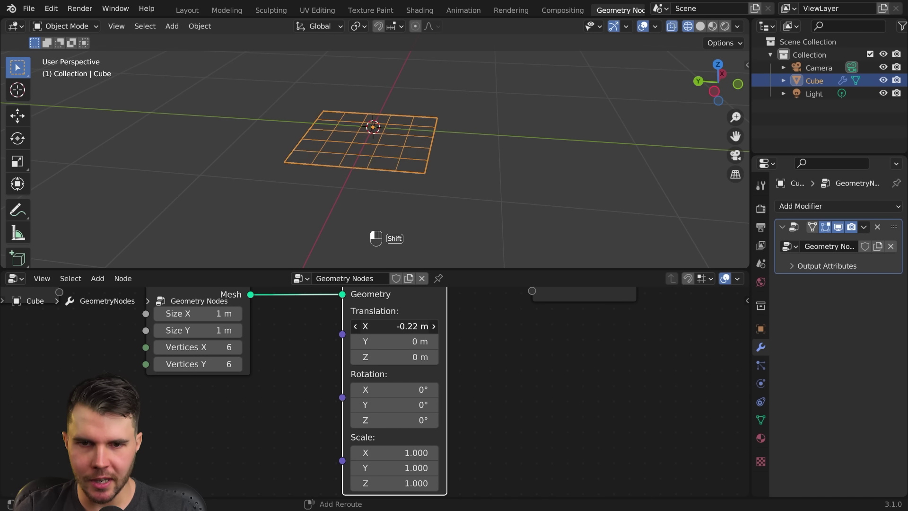
{"action": "right_click", "coordinate": [398, 327]}
{"action": "left_click_drag", "start_coordinate": [401, 390], "coordinate": [384, 390], "text": "shift"}
{"action": "right_click", "coordinate": [384, 390]}
{"action": "left_click_drag", "start_coordinate": [405, 452], "coordinate": [427, 452]}
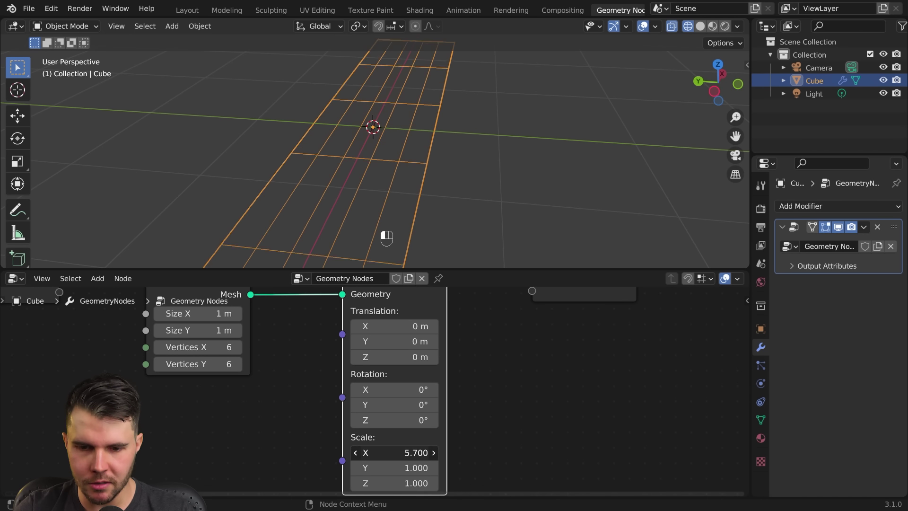
{"action": "right_click", "coordinate": [428, 453]}
- Set the Transform node's X rotation to 90° so the grid stands upright
{"action": "left_click_drag", "start_coordinate": [397, 389], "coordinate": [469, 390]}
{"action": "middle_click_drag", "start_coordinate": [407, 161], "coordinate": [393, 208]}
{"action": "middle_click_drag", "start_coordinate": [339, 360], "coordinate": [503, 422]}
{"action": "scroll", "coordinate": [503, 422], "scroll_direction": "up", "scroll_amount": 1}
{"action": "middle_click_drag", "start_coordinate": [432, 154], "coordinate": [352, 114]}
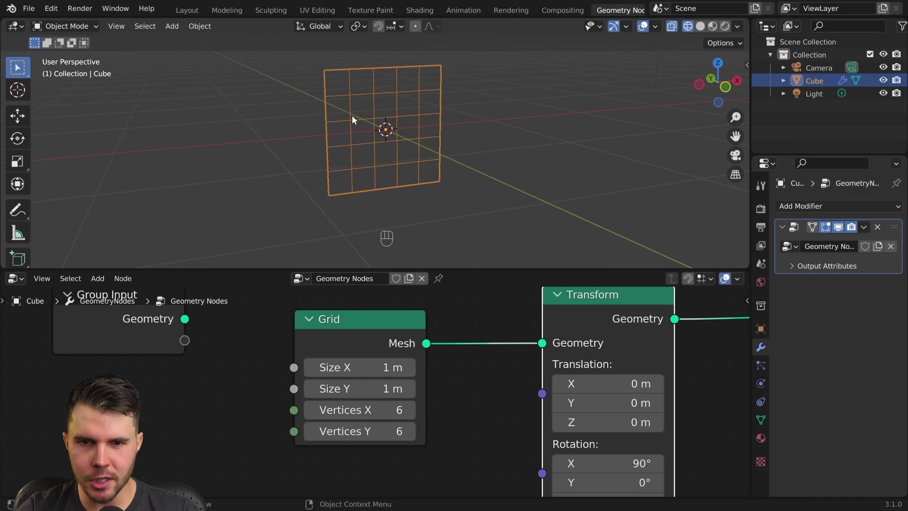
{"action": "scroll", "coordinate": [415, 177], "scroll_direction": "up", "scroll_amount": 2}
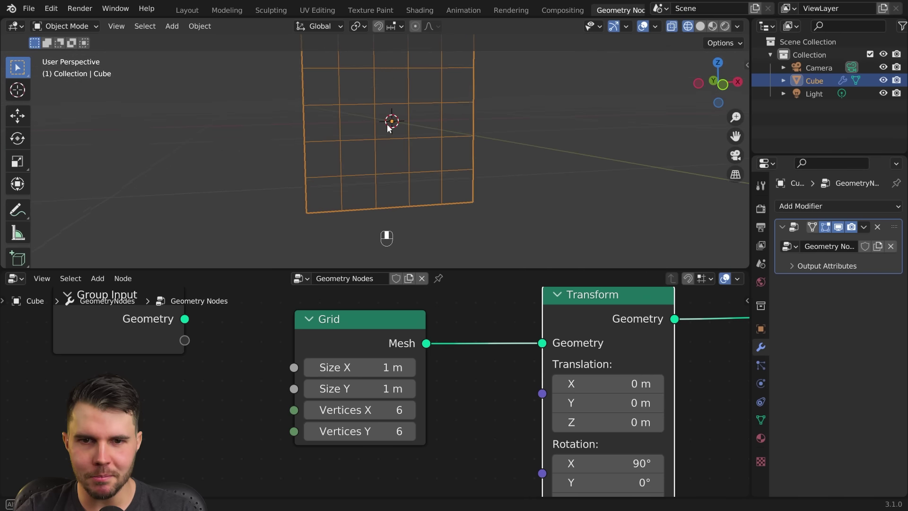
{"action": "left_click", "coordinate": [375, 390]}
{"action": "type", "text": ".5"}
{"action": "key", "text": "Escape"}
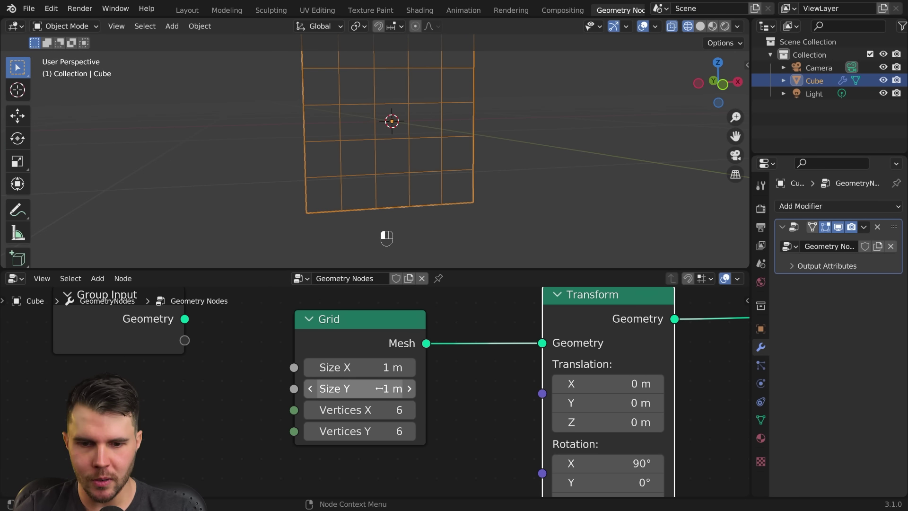
{"action": "left_click_drag", "start_coordinate": [375, 389], "coordinate": [335, 390], "text": "shift"}
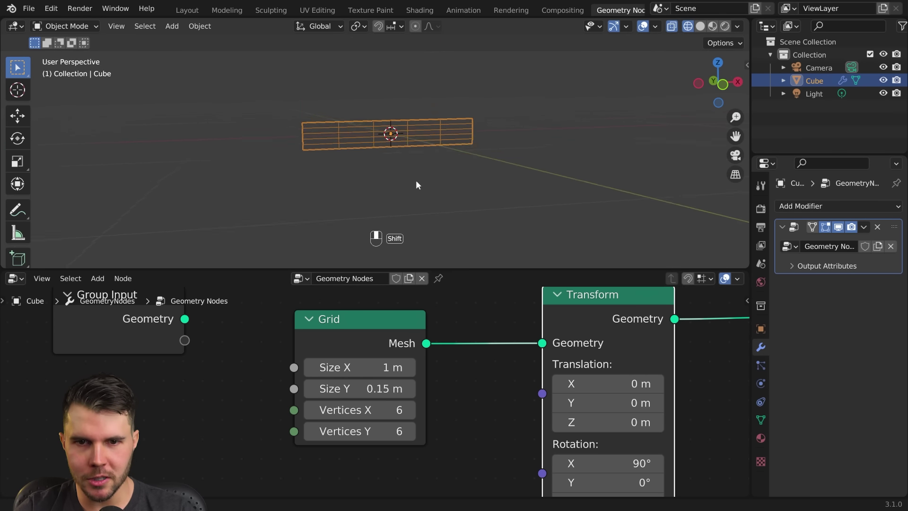
{"action": "scroll", "coordinate": [416, 180], "scroll_direction": "up", "scroll_amount": 4}
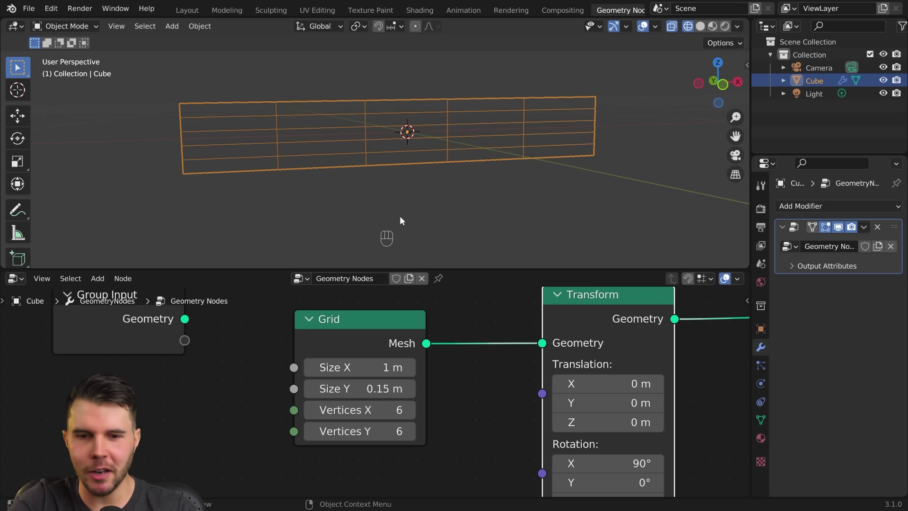
- Set the Grid node's Size Y to 0.1 m and its Vertices X to 49
{"action": "left_click", "coordinate": [359, 389]}
{"action": "type", "text": ".1"}
{"action": "key", "text": "Return"}
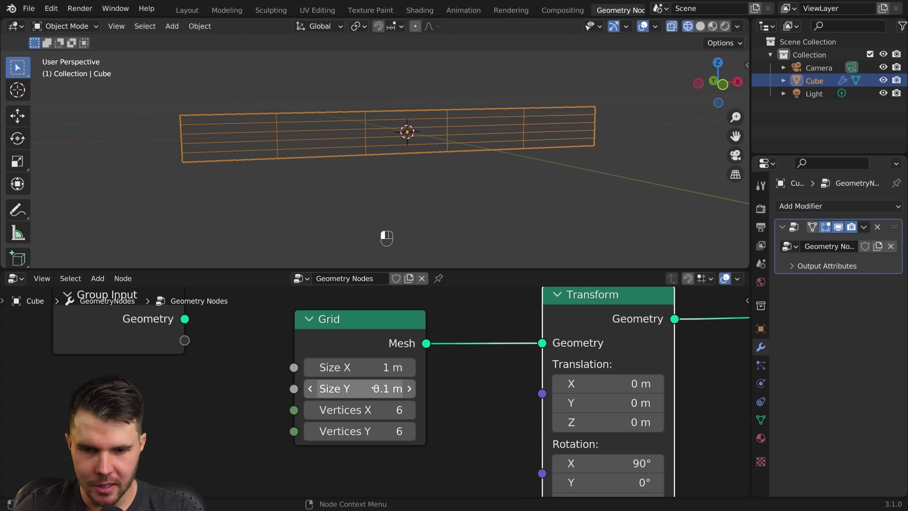
{"action": "left_click_drag", "start_coordinate": [369, 410], "coordinate": [369, 410], "text": "shift"}
{"action": "scroll", "coordinate": [453, 173], "scroll_direction": "down", "scroll_amount": 3}
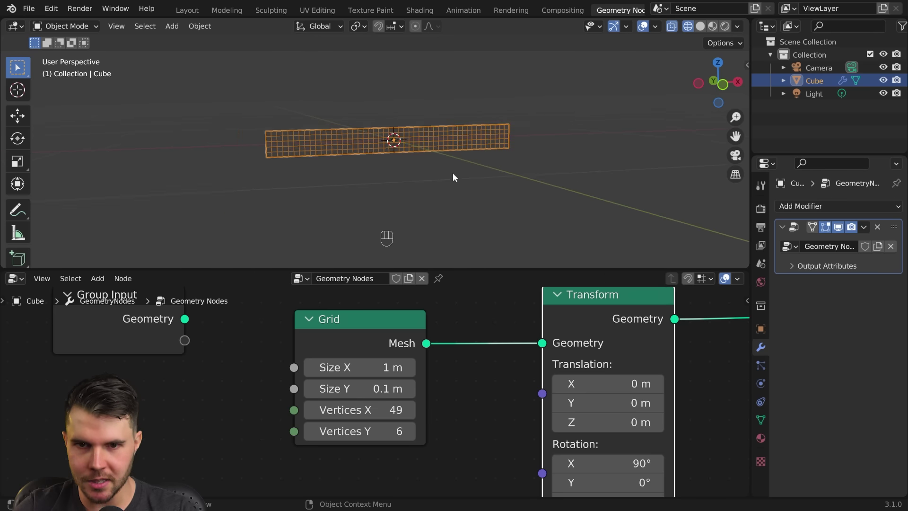
- Move the Group Output node farther from the Transform node to make room for more nodes
{"action": "middle_click_drag", "start_coordinate": [452, 173], "coordinate": [510, 197]}
{"action": "middle_click_drag", "start_coordinate": [620, 385], "coordinate": [389, 384]}
{"action": "scroll", "coordinate": [474, 374], "scroll_direction": "down", "scroll_amount": 5}
{"action": "middle_click_drag", "start_coordinate": [475, 375], "coordinate": [437, 369]}
{"action": "left_click_drag", "start_coordinate": [513, 341], "coordinate": [676, 347]}
{"action": "scroll", "coordinate": [420, 152], "scroll_direction": "up", "scroll_amount": 4}
{"action": "middle_click_drag", "start_coordinate": [419, 152], "coordinate": [400, 126]}
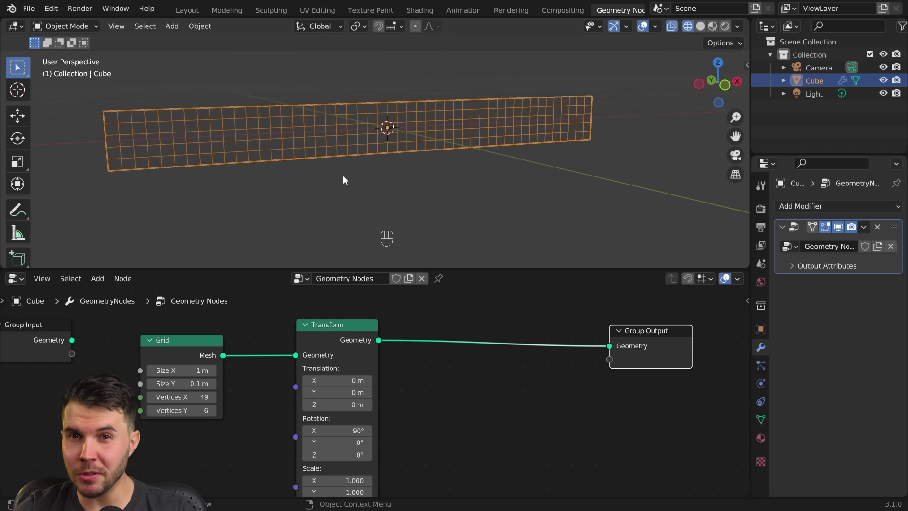
{"action": "scroll", "coordinate": [393, 132], "scroll_direction": "up", "scroll_amount": 2}
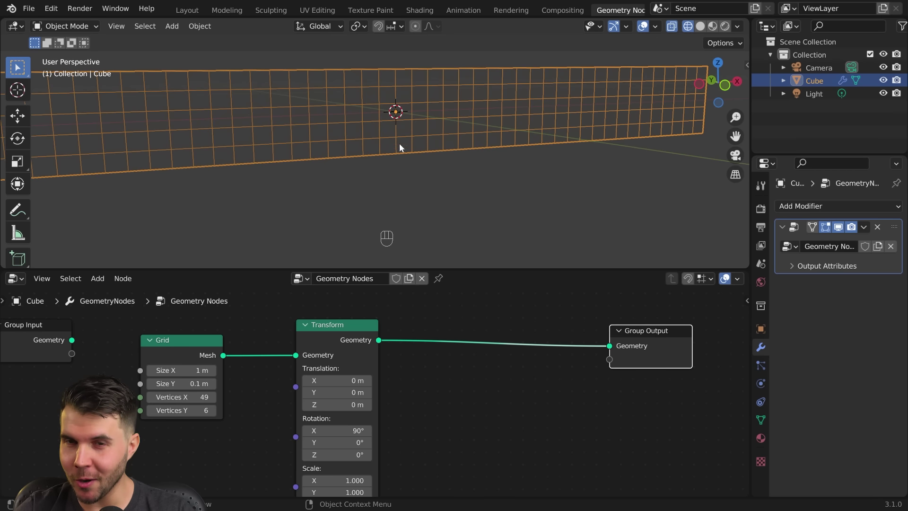
{"action": "middle_click_drag", "start_coordinate": [465, 440], "coordinate": [397, 406]}
{"action": "scroll", "coordinate": [406, 378], "scroll_direction": "down", "scroll_amount": 2}
{"action": "middle_click_drag", "start_coordinate": [415, 358], "coordinate": [399, 364]}
{"action": "scroll", "coordinate": [386, 343], "scroll_direction": "up", "scroll_amount": 1}
{"action": "key", "text": "shift+a"}
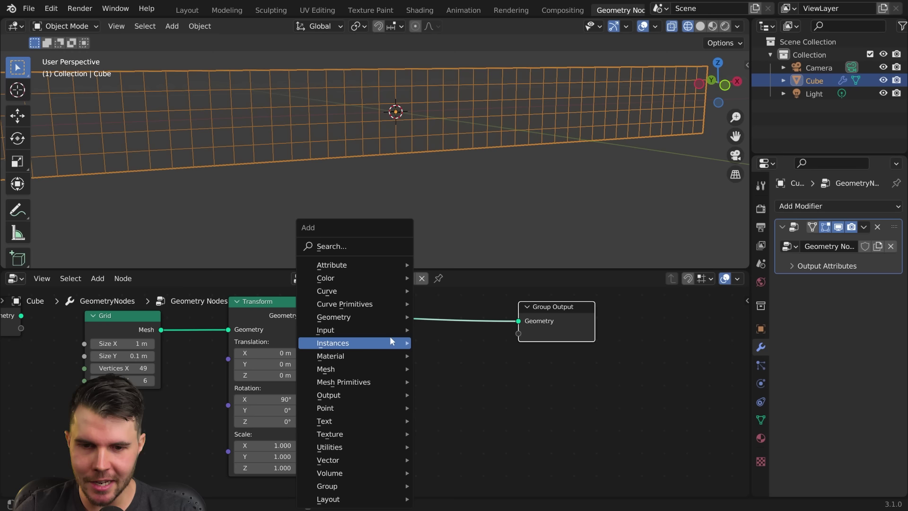
{"action": "mouse_move", "coordinate": [390, 341]}
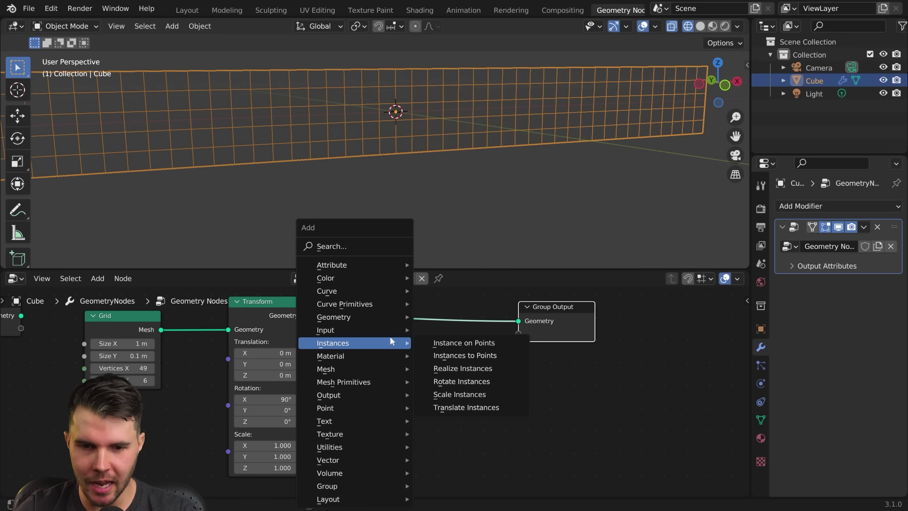
{"action": "left_click", "coordinate": [495, 353]}
{"action": "left_click", "coordinate": [464, 356]}
{"action": "key", "text": "x"}
- Insert an Instance on Points node on the link between the Transform and Group Output nodes
{"action": "key", "text": "shift+a"}
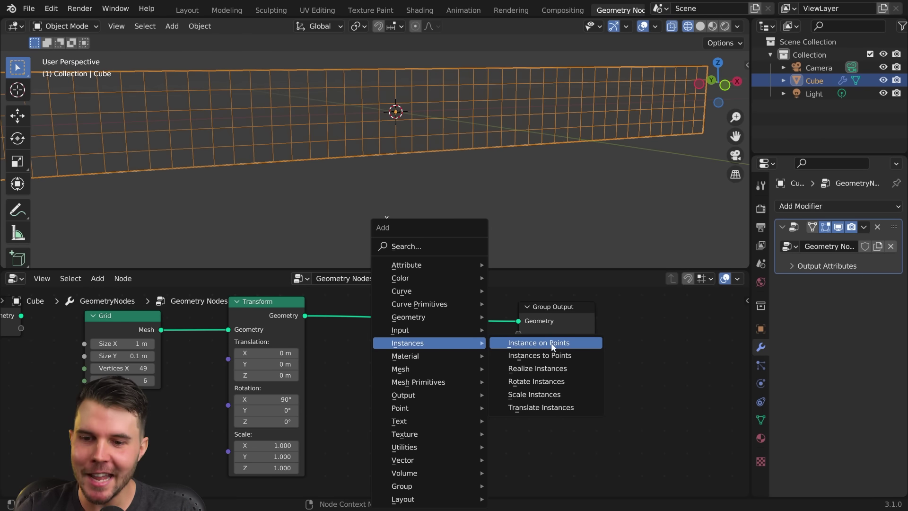
{"action": "left_click", "coordinate": [552, 345]}
{"action": "left_click", "coordinate": [408, 371]}
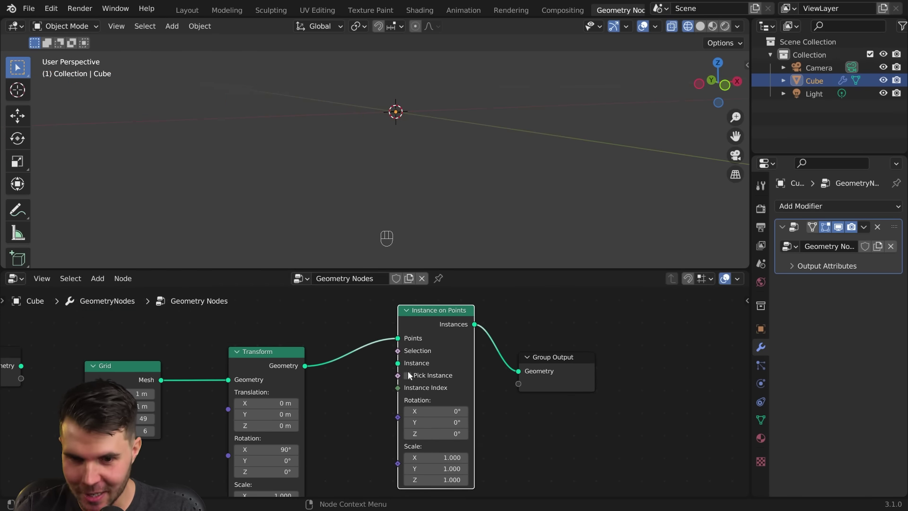
- Rearrange the nodes by lowering Instance on Points below the Transform output and moving Group Output farther away
{"action": "middle_click_drag", "start_coordinate": [408, 371], "coordinate": [448, 314]}
{"action": "scroll", "coordinate": [454, 319], "scroll_direction": "down", "scroll_amount": 2}
{"action": "key", "text": "g"}
{"action": "left_click", "coordinate": [472, 372]}
{"action": "scroll", "coordinate": [465, 352], "scroll_direction": "down", "scroll_amount": 3}
{"action": "middle_click_drag", "start_coordinate": [407, 145], "coordinate": [431, 150]}
{"action": "middle_click_drag", "start_coordinate": [425, 352], "coordinate": [415, 371]}
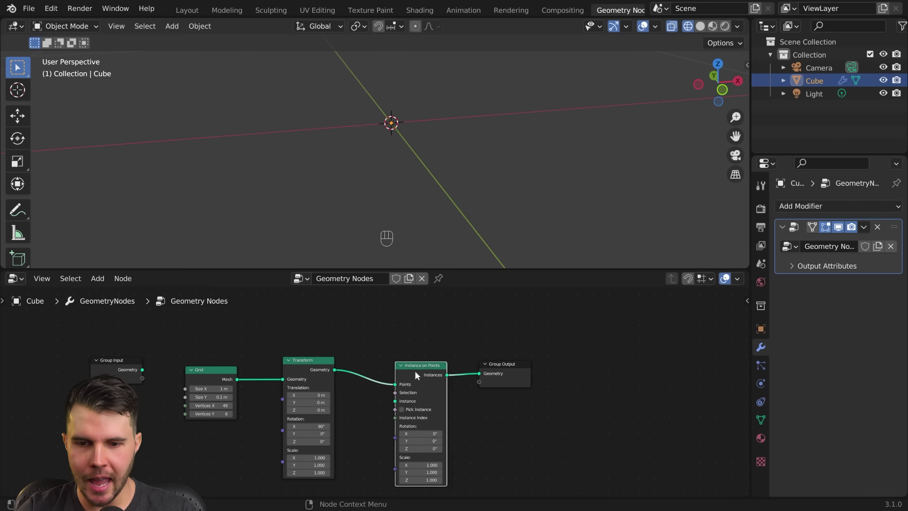
{"action": "left_click_drag", "start_coordinate": [415, 370], "coordinate": [410, 391]}
{"action": "scroll", "coordinate": [376, 348], "scroll_direction": "up", "scroll_amount": 2}
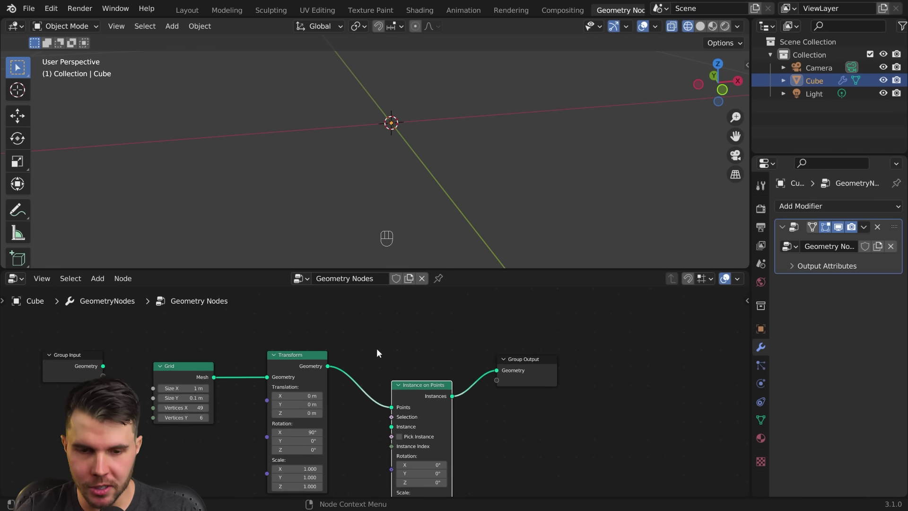
{"action": "left_click_drag", "start_coordinate": [545, 365], "coordinate": [668, 367]}
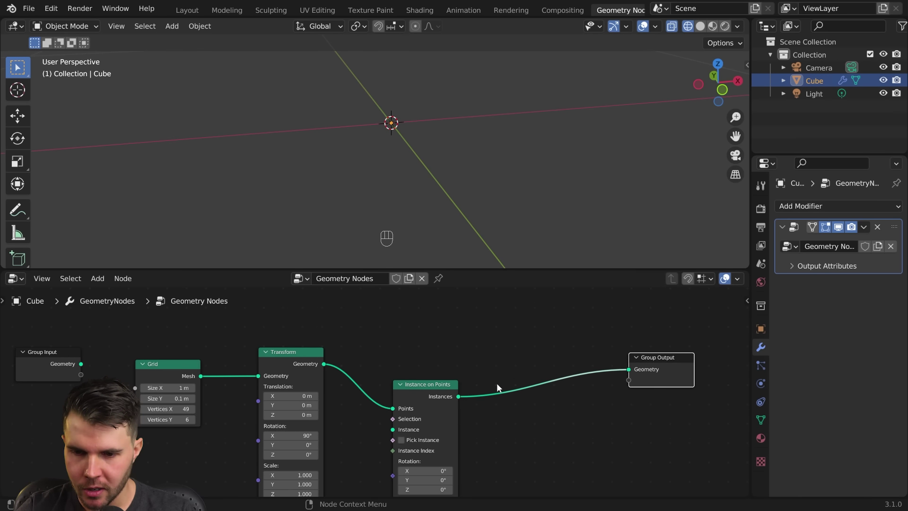
- Insert a Join Geometry node on the link between the Instance on Points and Group Output nodes
{"action": "key", "text": "shift+a"}
{"action": "mouse_move", "coordinate": [540, 317]}
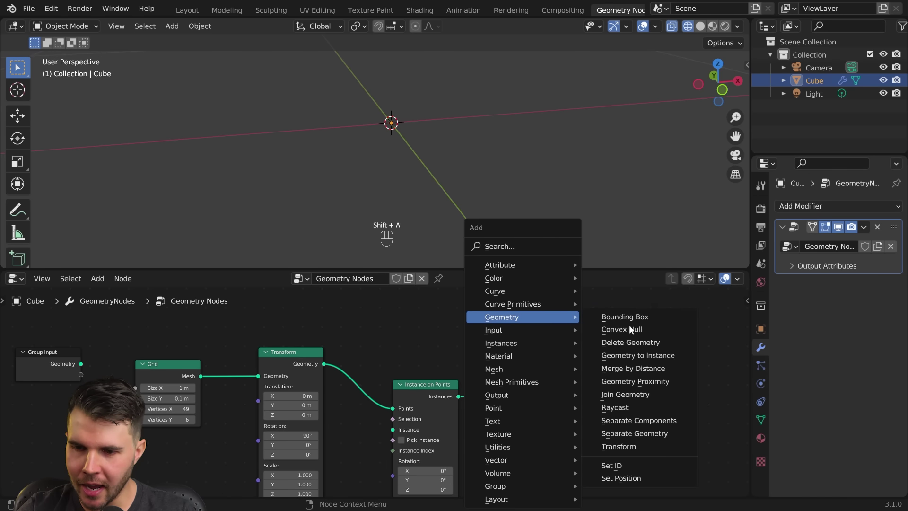
{"action": "left_click", "coordinate": [632, 398]}
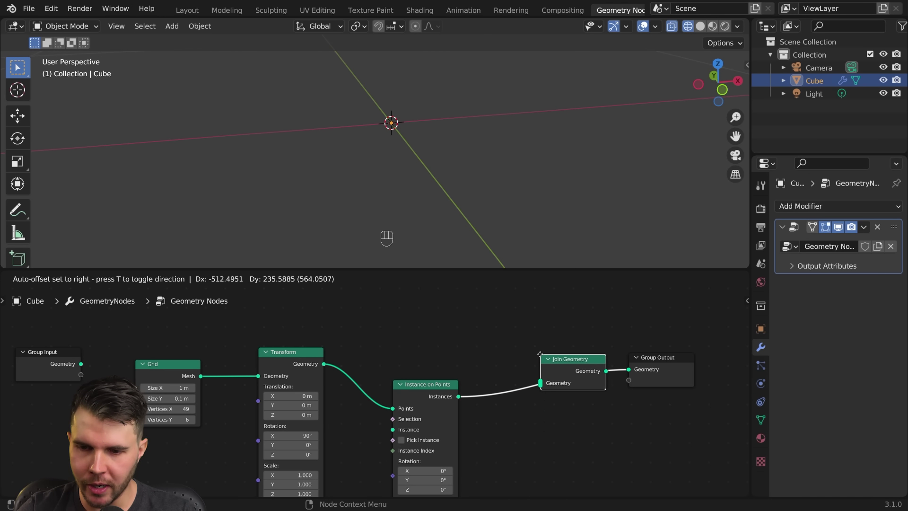
{"action": "left_click", "coordinate": [561, 374]}
- Link the Transform node's Geometry output to the Join Geometry node as well, so the grid mesh is included
{"action": "left_click_drag", "start_coordinate": [324, 364], "coordinate": [525, 382]}
{"action": "middle_click_drag", "start_coordinate": [436, 205], "coordinate": [431, 119]}
{"action": "scroll", "coordinate": [421, 463], "scroll_direction": "up", "scroll_amount": 2}
{"action": "middle_click_drag", "start_coordinate": [421, 463], "coordinate": [475, 344]}
{"action": "scroll", "coordinate": [506, 347], "scroll_direction": "down", "scroll_amount": 3}
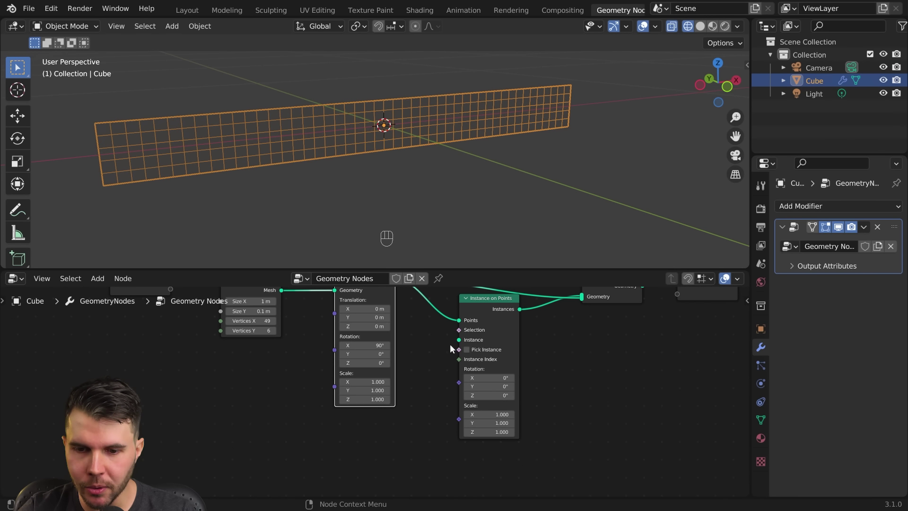
{"action": "left_click_drag", "start_coordinate": [459, 340], "coordinate": [429, 368]}
{"action": "scroll", "coordinate": [381, 156], "scroll_direction": "up", "scroll_amount": 2}
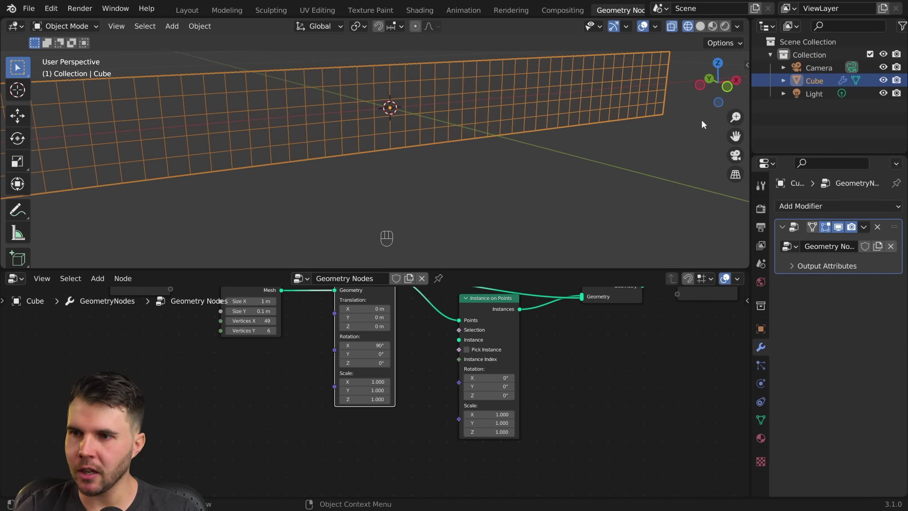
{"action": "scroll", "coordinate": [416, 359], "scroll_direction": "down", "scroll_amount": 1}
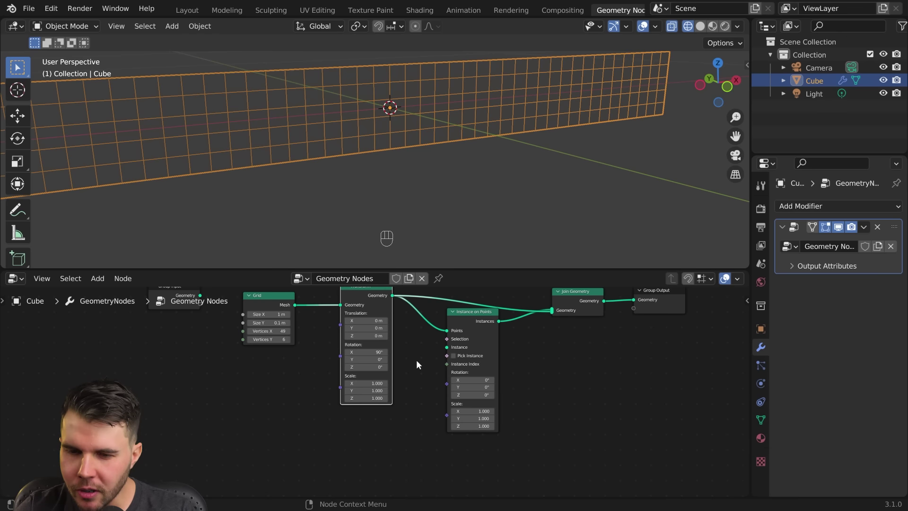
{"action": "key", "text": "shift+a"}
{"action": "mouse_move", "coordinate": [410, 382]}
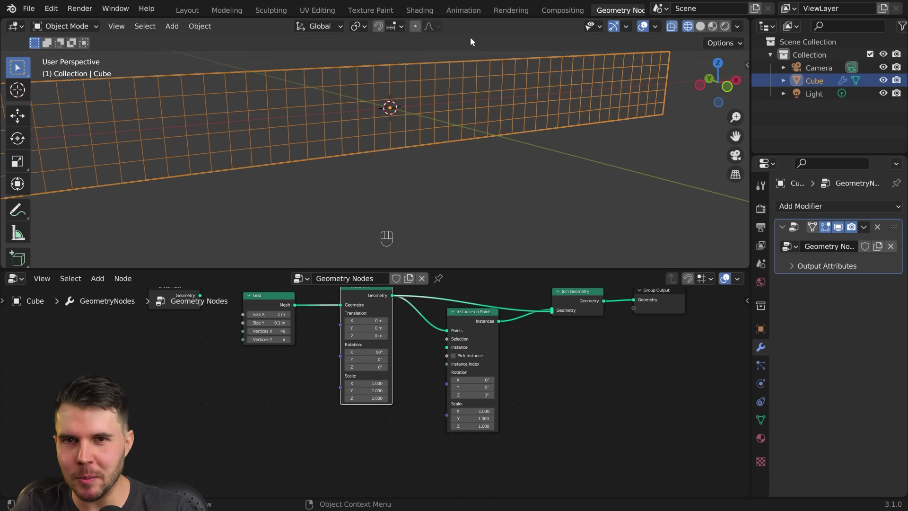
- Add a UV Sphere mesh to the scene at the world origin
{"action": "middle_click_drag", "start_coordinate": [447, 119], "coordinate": [413, 132]}
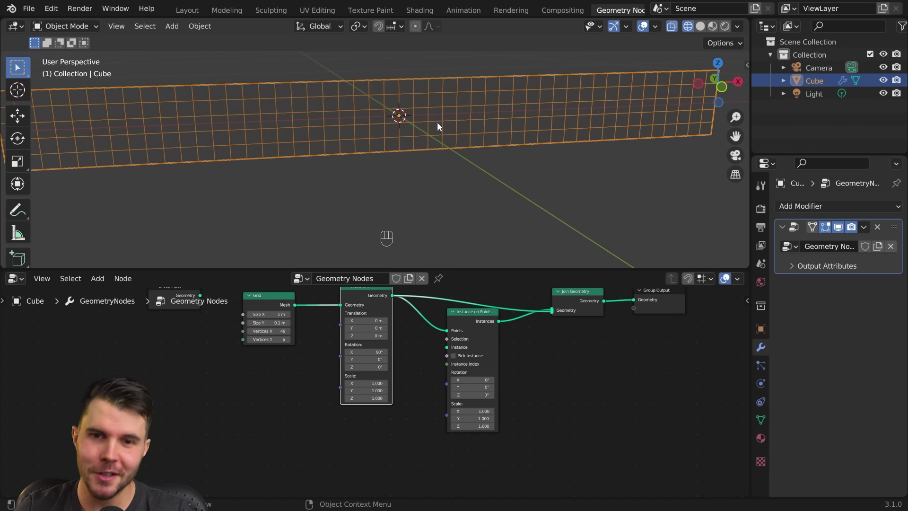
{"action": "key", "text": "shift+a"}
{"action": "mouse_move", "coordinate": [480, 129]}
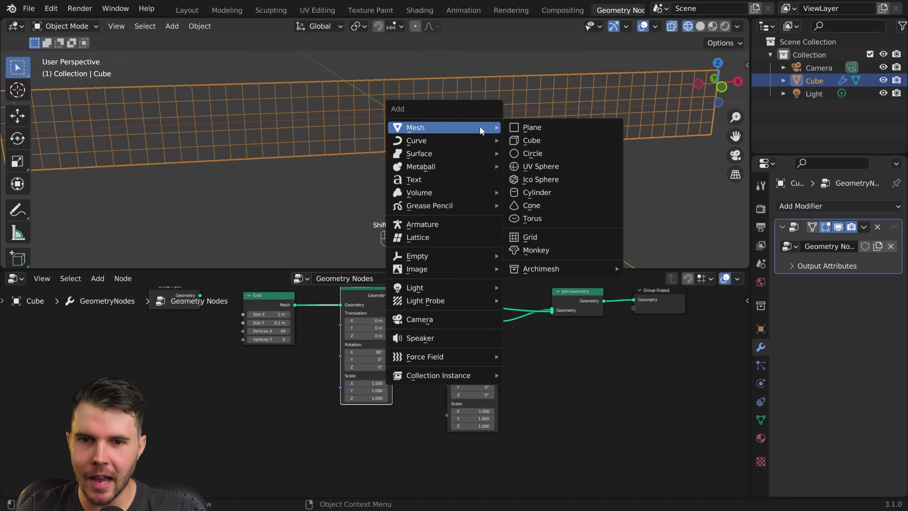
{"action": "left_click", "coordinate": [569, 166]}
{"action": "scroll", "coordinate": [552, 174], "scroll_direction": "down", "scroll_amount": 8}
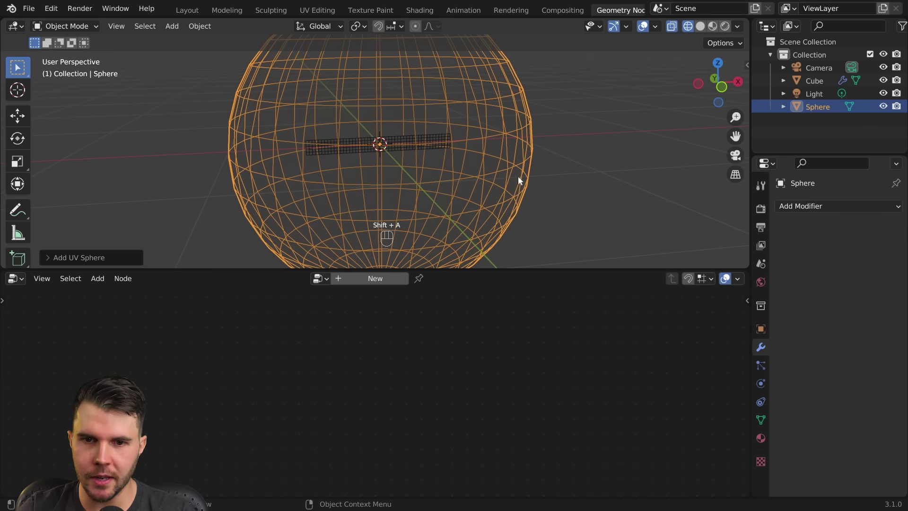
{"action": "scroll", "coordinate": [518, 180], "scroll_direction": "down", "scroll_amount": 2}
- Reduce the new UV sphere's resolution to 16 segments and 8 rings
{"action": "left_click", "coordinate": [126, 259]}
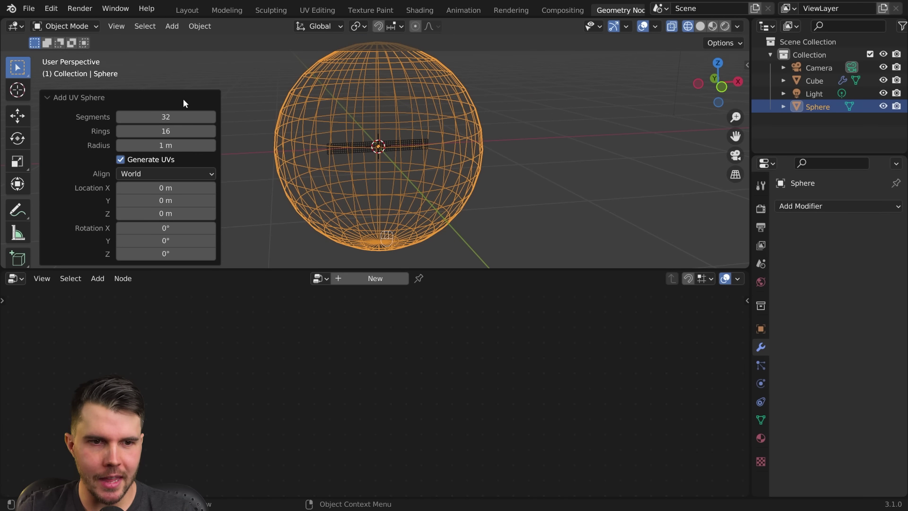
{"action": "left_click", "coordinate": [167, 117]}
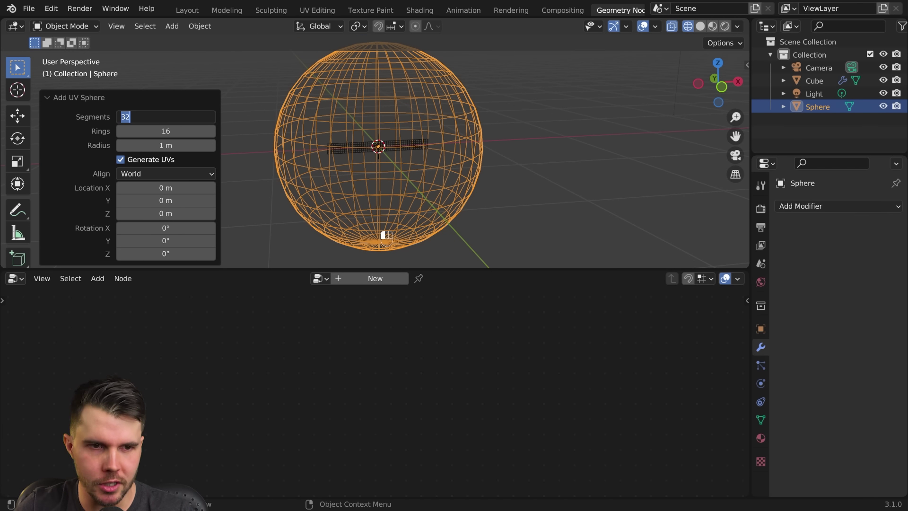
{"action": "type", "text": "16"}
{"action": "key", "text": "Return"}
{"action": "left_click", "coordinate": [166, 131]}
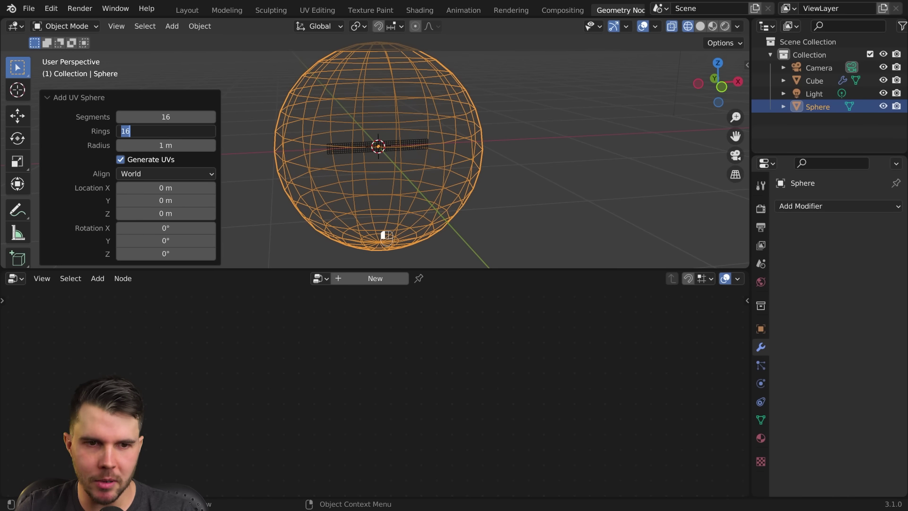
{"action": "type", "text": "98"}
{"action": "key", "text": "BackSpace"}
{"action": "key", "text": "BackSpace"}
{"action": "type", "text": "8"}
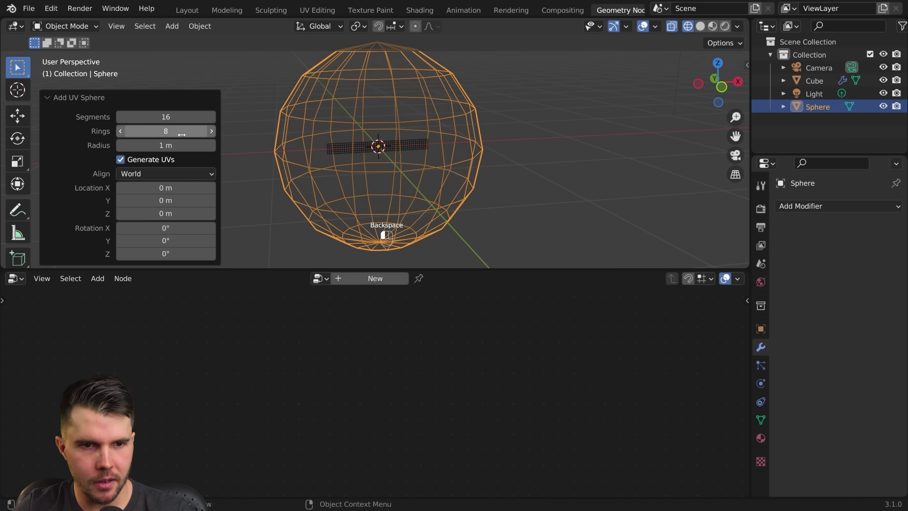
{"action": "key", "text": "Return"}
- Set the sphere's X, Y and Z dimensions to 5 mm each
{"action": "key", "text": "n"}
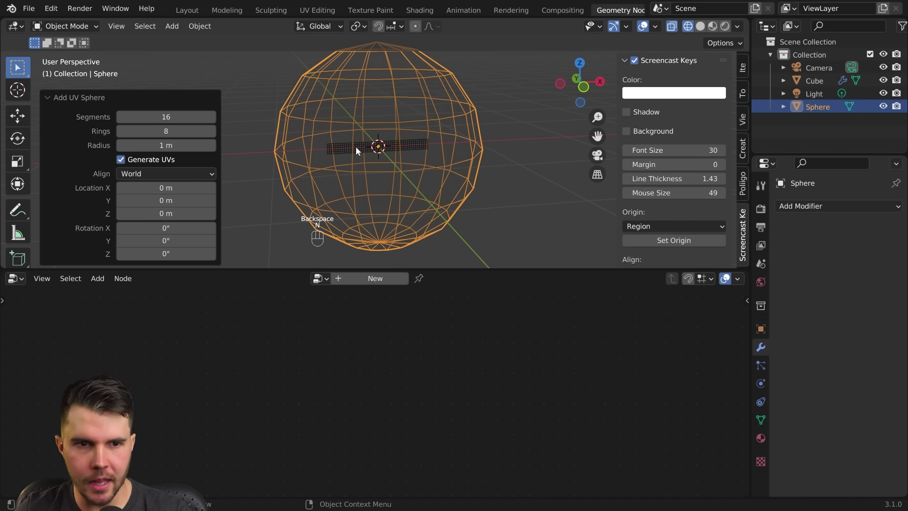
{"action": "scroll", "coordinate": [710, 161], "scroll_direction": "down", "scroll_amount": 2}
{"action": "left_click", "coordinate": [741, 68]}
{"action": "scroll", "coordinate": [679, 197], "scroll_direction": "down", "scroll_amount": 4}
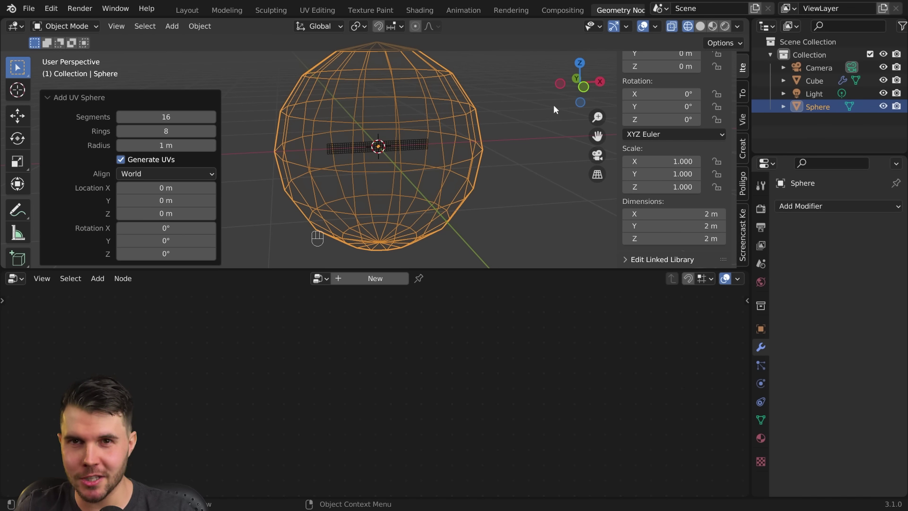
{"action": "left_click_drag", "start_coordinate": [676, 214], "coordinate": [676, 239]}
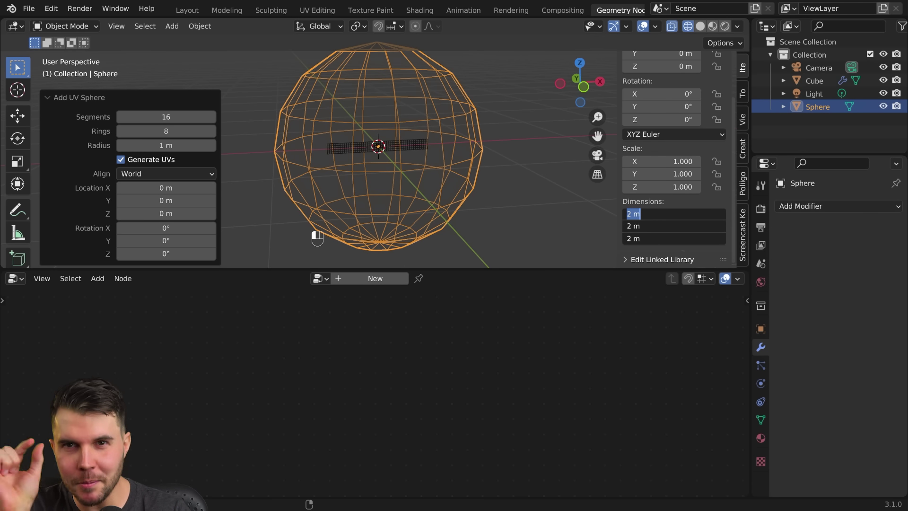
{"action": "type", "text": "5m"}
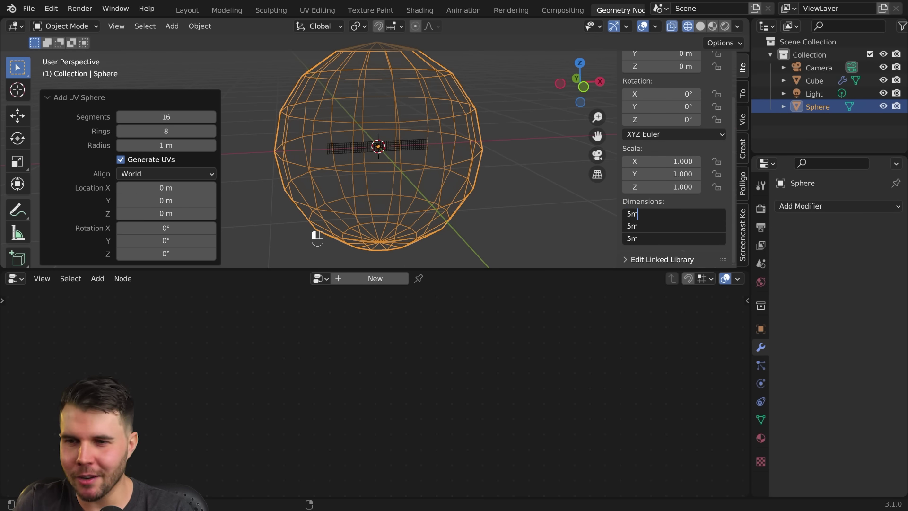
{"action": "type", "text": "m"}
{"action": "key", "text": "Return"}
{"action": "scroll", "coordinate": [459, 129], "scroll_direction": "up", "scroll_amount": 2}
{"action": "left_click", "coordinate": [102, 98]}
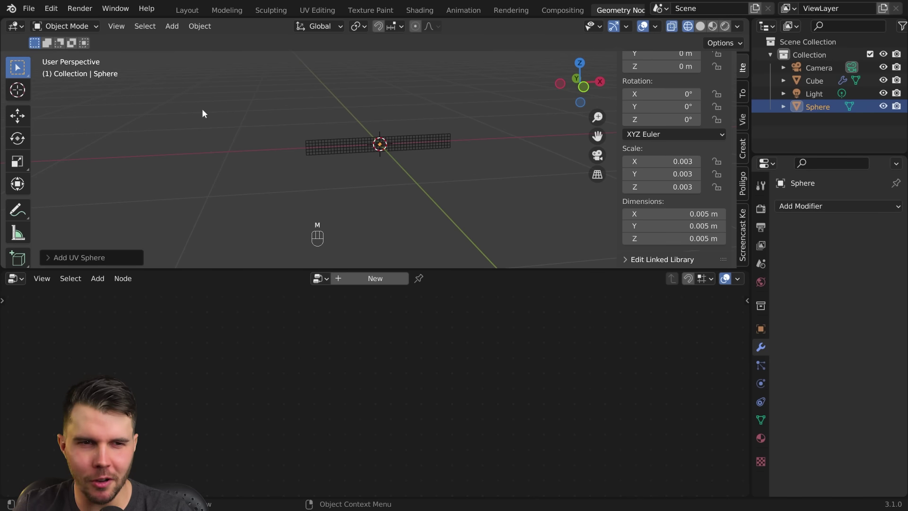
{"action": "scroll", "coordinate": [397, 161], "scroll_direction": "up", "scroll_amount": 8}
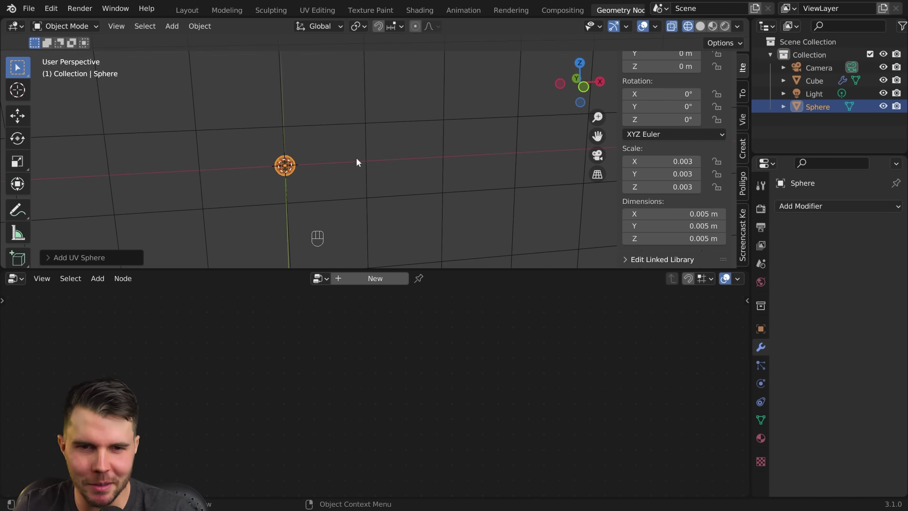
- Apply the sphere's scale so its scale values reset to 1
{"action": "middle_click_drag", "start_coordinate": [356, 162], "coordinate": [373, 154]}
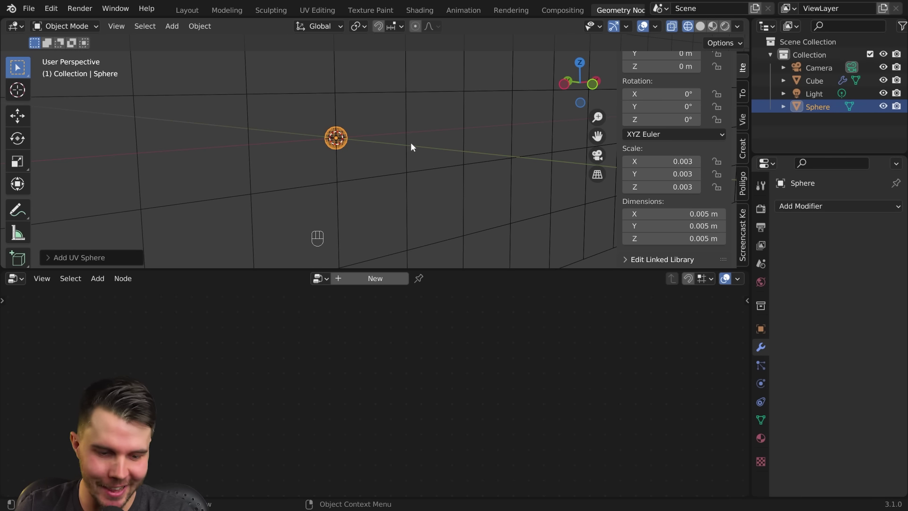
{"action": "key", "text": "ctrl+a"}
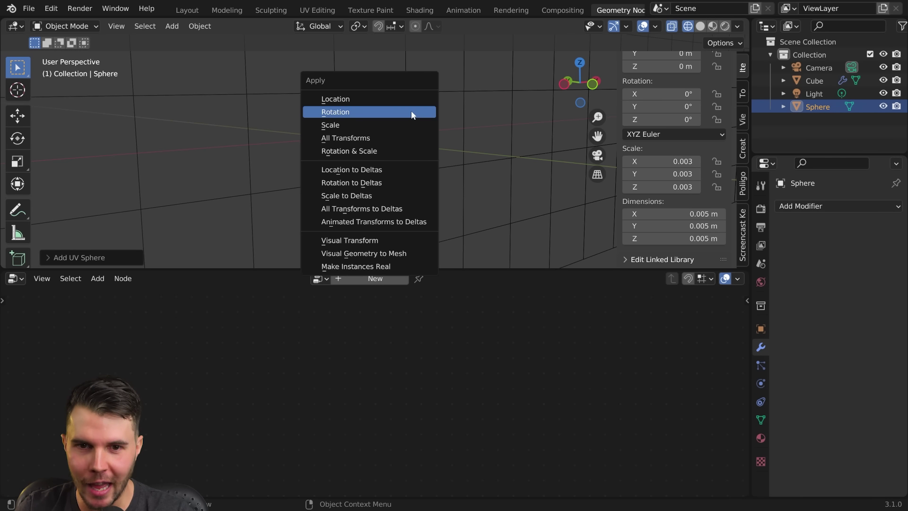
{"action": "left_click", "coordinate": [386, 126]}
{"action": "middle_click_drag", "start_coordinate": [422, 148], "coordinate": [446, 143]}
{"action": "scroll", "coordinate": [406, 134], "scroll_direction": "up", "scroll_amount": 2}
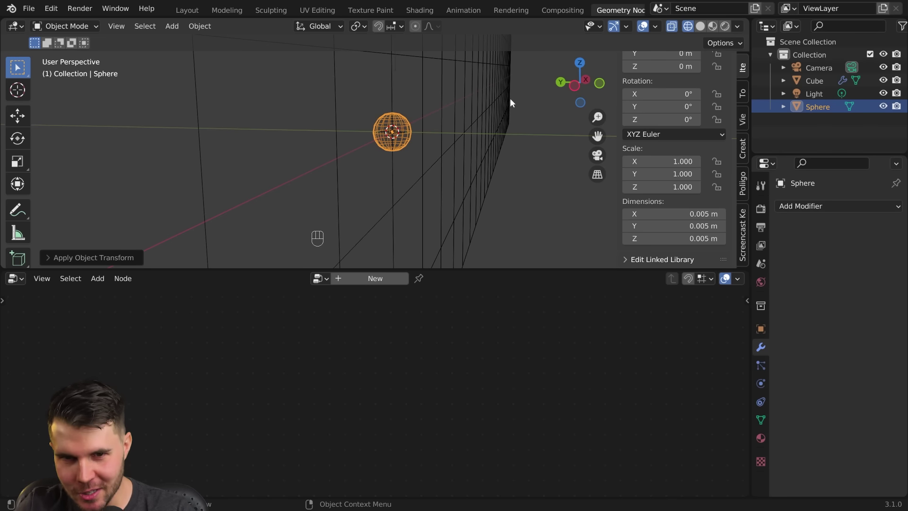
- Rotate the sphere 90° about the X axis in the right orthographic view
{"action": "middle_click_drag", "start_coordinate": [507, 98], "coordinate": [483, 99]}
{"action": "key", "text": "KP_3"}
{"action": "key", "text": "r"}
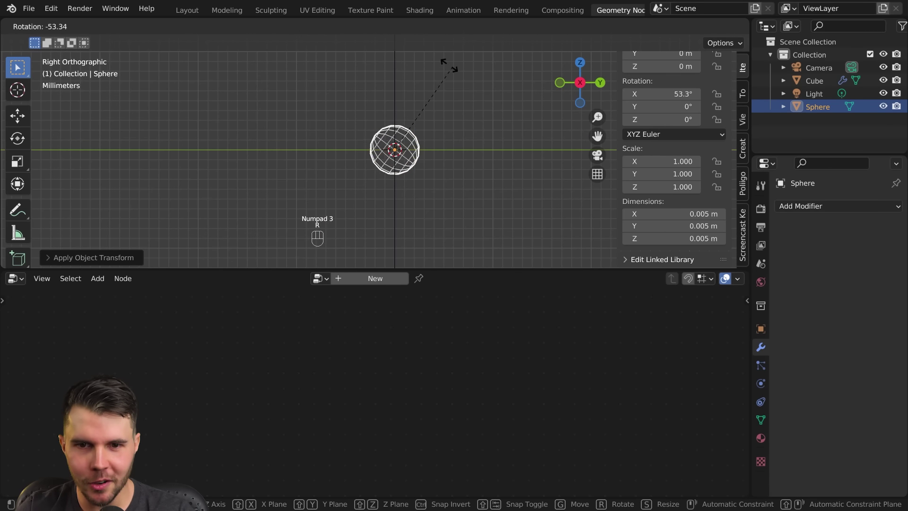
{"action": "left_click", "coordinate": [388, 55], "text": "ctrl"}
{"action": "middle_click_drag", "start_coordinate": [405, 156], "coordinate": [687, 121]}
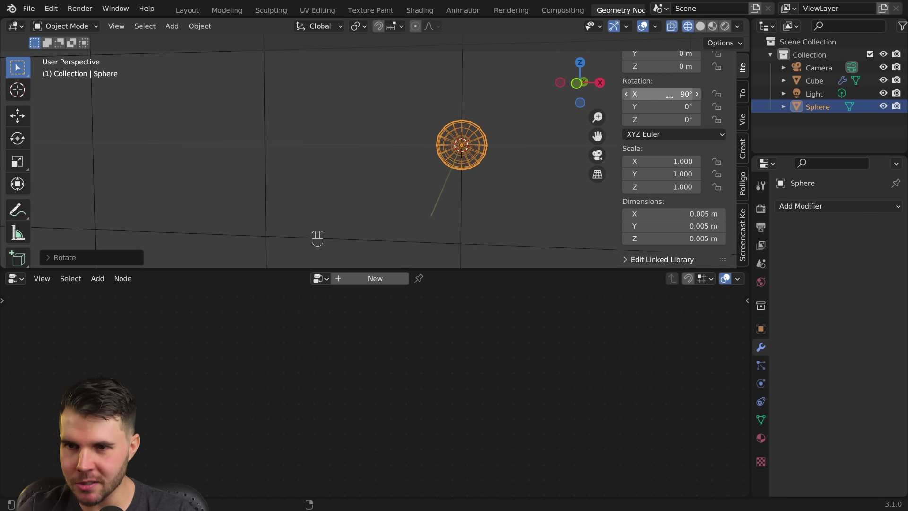
- Apply the sphere's rotation and hide the viewport sidebar
{"action": "middle_click_drag", "start_coordinate": [610, 127], "coordinate": [493, 148]}
{"action": "key", "text": "ctrl+a"}
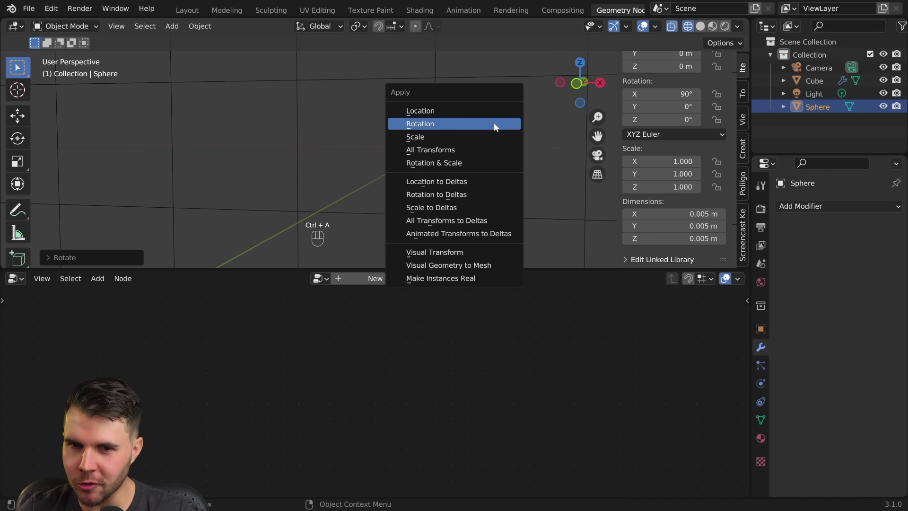
{"action": "left_click", "coordinate": [494, 123]}
{"action": "key", "text": "n"}
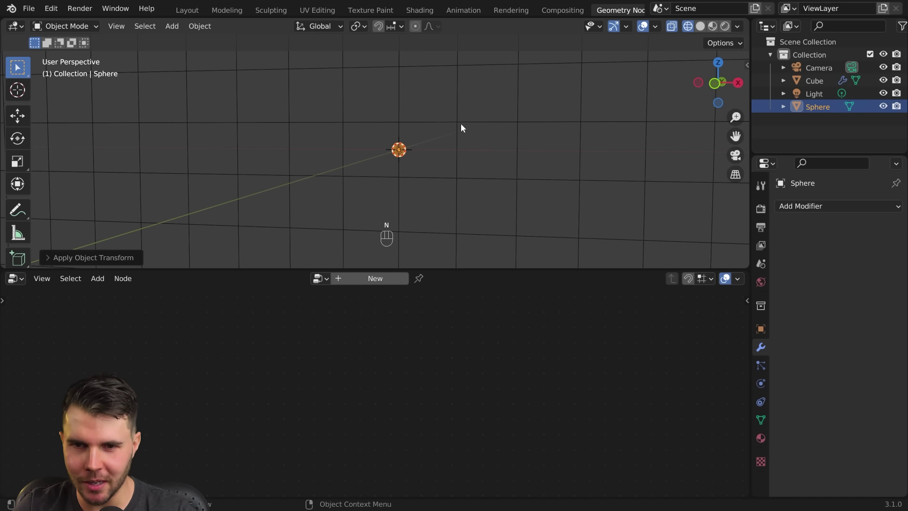
- Bring the Sphere into the Cube object's node tree as an Object Info node and link its Geometry to Instance on Points' Instance input
{"action": "left_click", "coordinate": [562, 127]}
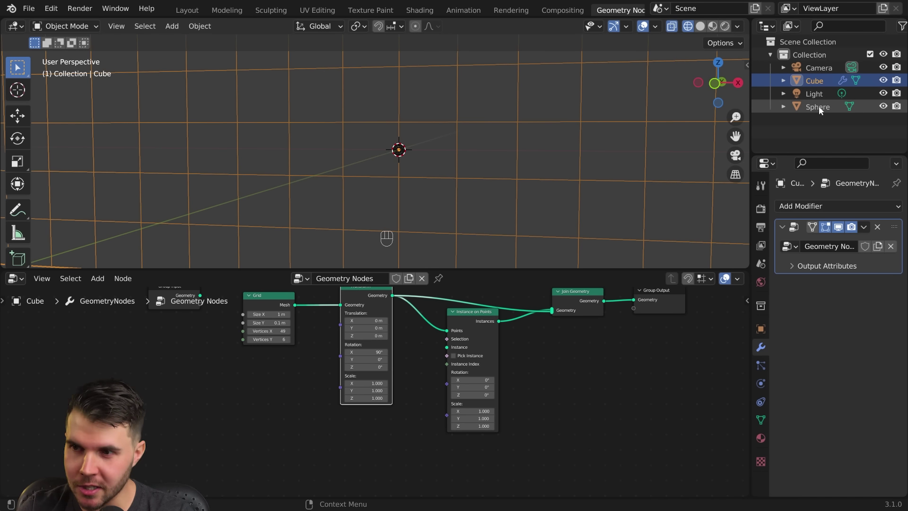
{"action": "left_click_drag", "start_coordinate": [819, 106], "coordinate": [361, 425]}
{"action": "scroll", "coordinate": [393, 417], "scroll_direction": "up", "scroll_amount": 2}
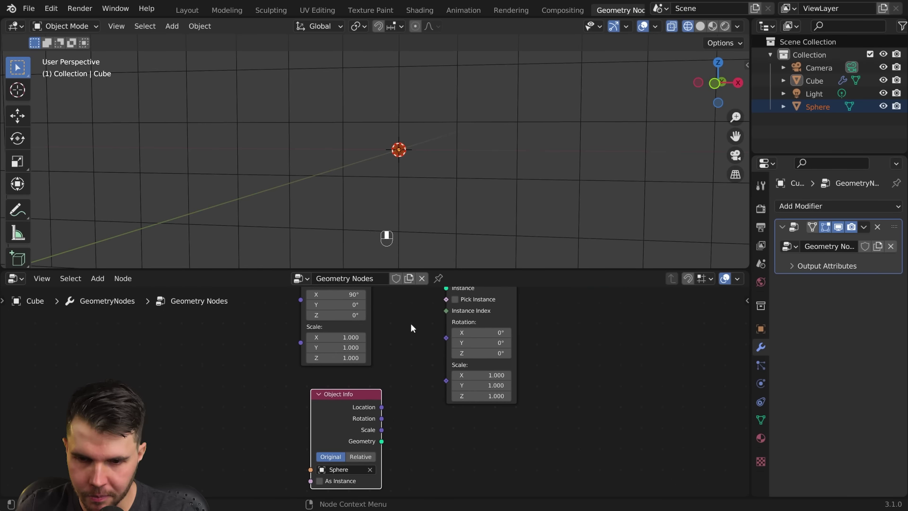
{"action": "middle_click_drag", "start_coordinate": [381, 441], "coordinate": [357, 458]}
{"action": "left_click_drag", "start_coordinate": [356, 458], "coordinate": [420, 351]}
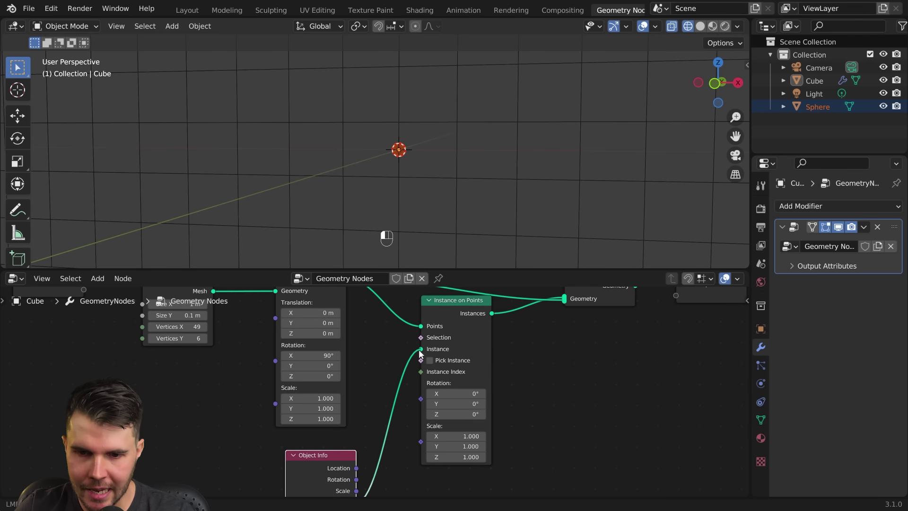
- Enlarge the node editor area, deselect everything and switch the viewport to solid shading
{"action": "left_click_drag", "start_coordinate": [458, 272], "coordinate": [449, 211]}
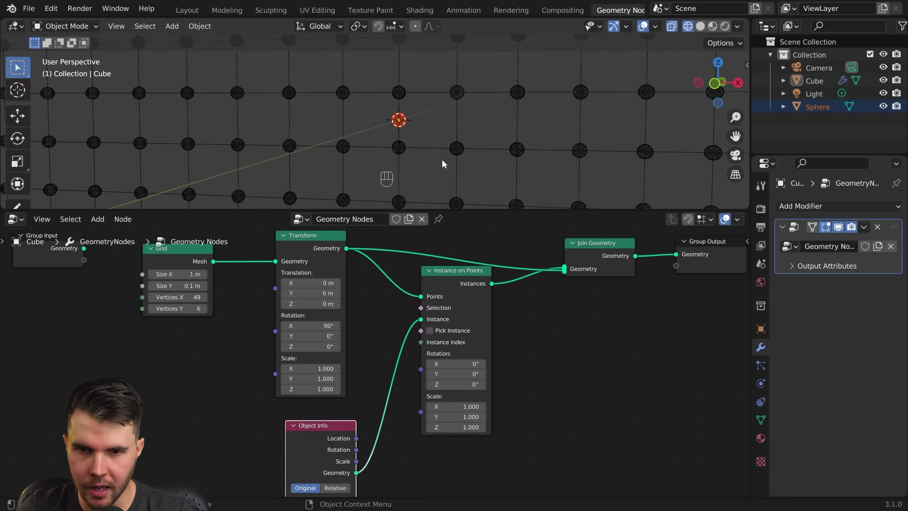
{"action": "scroll", "coordinate": [532, 150], "scroll_direction": "up", "scroll_amount": 1}
{"action": "key", "text": "alt+a"}
{"action": "key", "text": "z"}
{"action": "left_click", "coordinate": [529, 156]}
{"action": "scroll", "coordinate": [529, 156], "scroll_direction": "down", "scroll_amount": 3}
{"action": "mouse_move", "coordinate": [442, 137]}
{"action": "middle_mouse_down", "text": "shift"}
{"action": "mouse_move", "coordinate": [526, 143]}
{"action": "mouse_move", "coordinate": [597, 132]}
{"action": "mouse_move", "coordinate": [363, 133]}
{"action": "mouse_move", "coordinate": [330, 172]}
{"action": "mouse_move", "coordinate": [353, 109]}
{"action": "mouse_move", "coordinate": [356, 118]}
{"action": "mouse_move", "coordinate": [529, 117]}
{"action": "mouse_move", "coordinate": [519, 115]}
{"action": "mouse_move", "coordinate": [521, 141]}
{"action": "mouse_move", "coordinate": [526, 128]}
{"action": "mouse_move", "coordinate": [421, 135]}
{"action": "mouse_move", "coordinate": [421, 174]}
{"action": "mouse_move", "coordinate": [468, 156]}
{"action": "mouse_move", "coordinate": [436, 162]}
{"action": "mouse_move", "coordinate": [449, 189]}
{"action": "middle_mouse_up", "text": "shift"}
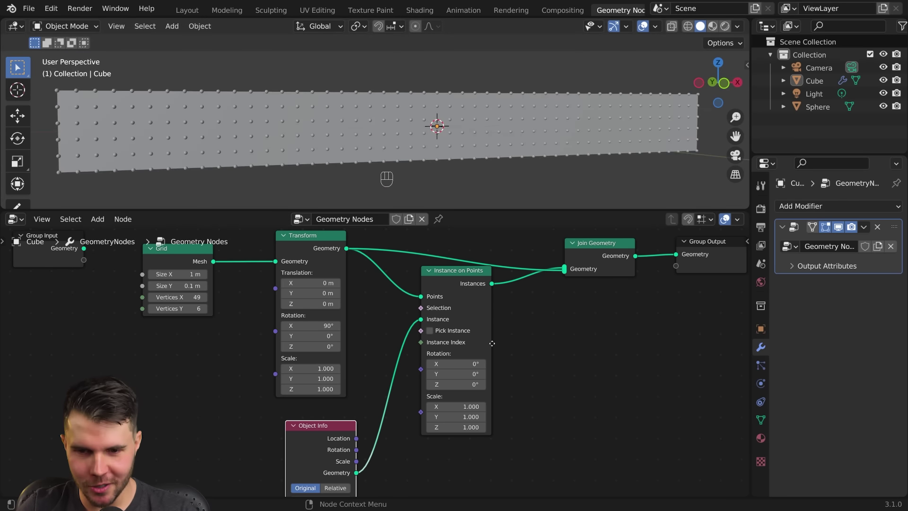
{"action": "middle_click_drag", "start_coordinate": [492, 344], "coordinate": [556, 295]}
{"action": "mouse_move", "coordinate": [490, 321]}
{"action": "middle_mouse_down"}
{"action": "mouse_move", "coordinate": [470, 344]}
{"action": "mouse_move", "coordinate": [475, 326]}
{"action": "middle_mouse_up"}
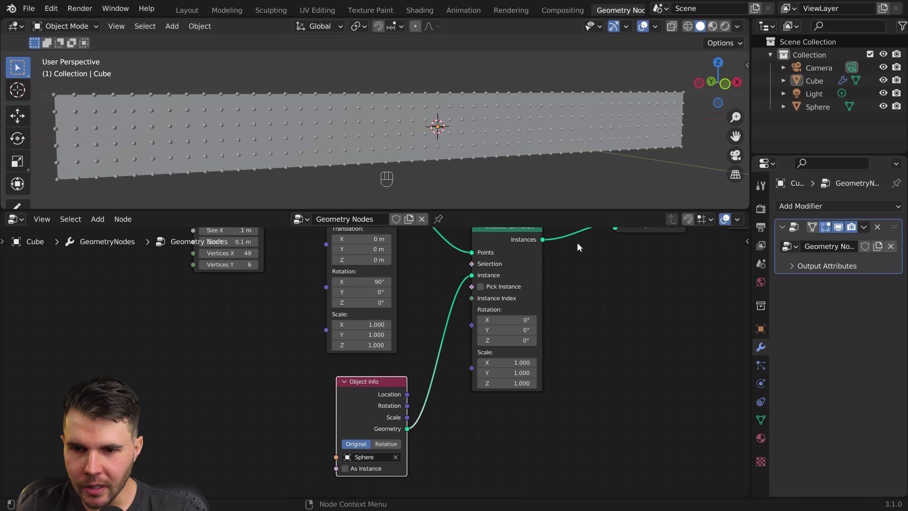
- Select the Sphere object and give it a new material named LED OFF
{"action": "middle_click_drag", "start_coordinate": [544, 126], "coordinate": [506, 127]}
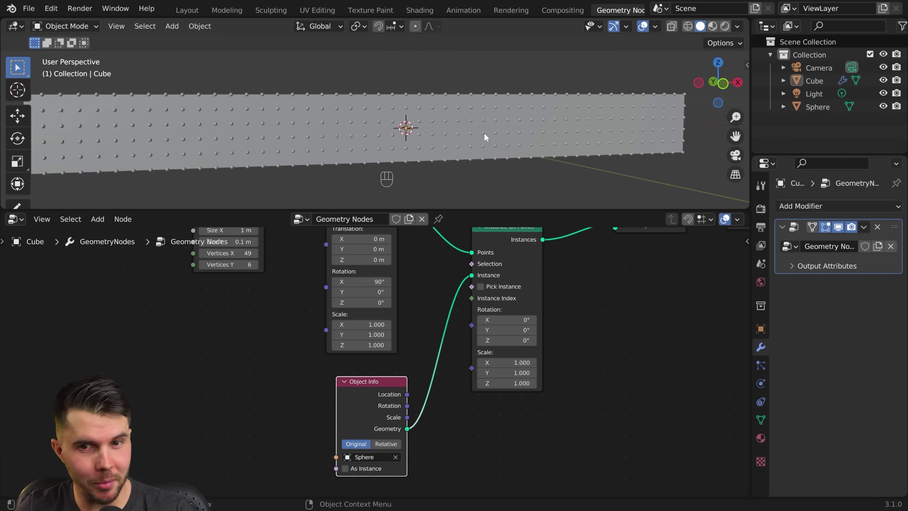
{"action": "scroll", "coordinate": [484, 134], "scroll_direction": "up", "scroll_amount": 4}
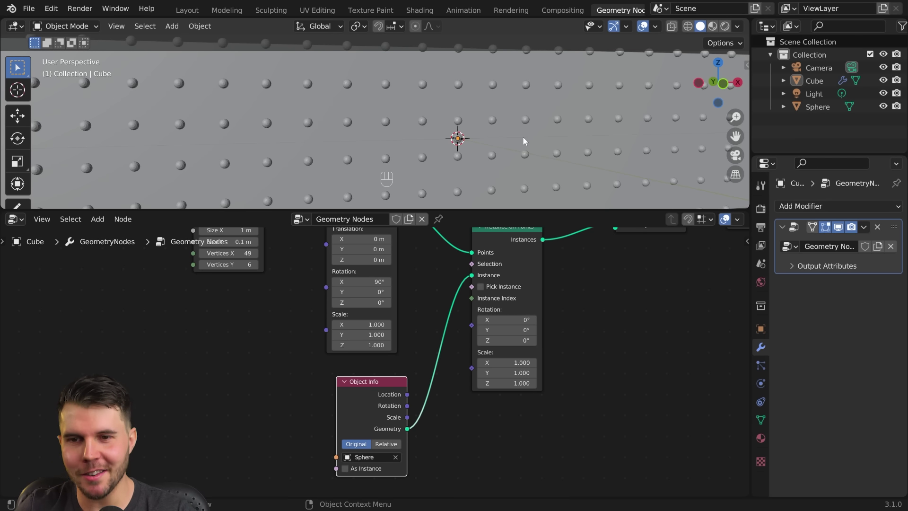
{"action": "middle_click_drag", "start_coordinate": [563, 119], "coordinate": [495, 113], "text": "shift"}
{"action": "left_click", "coordinate": [818, 107]}
{"action": "scroll", "coordinate": [444, 138], "scroll_direction": "up", "scroll_amount": 3}
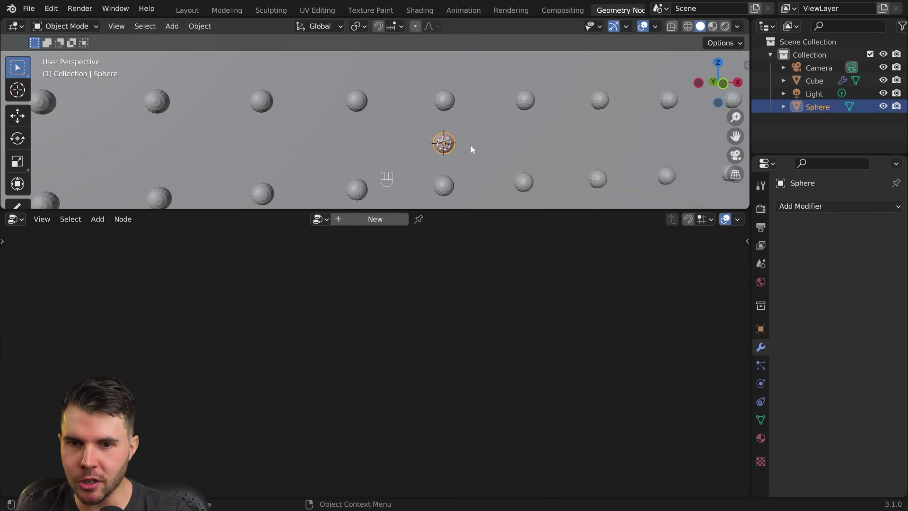
{"action": "middle_click_drag", "start_coordinate": [471, 147], "coordinate": [472, 134], "text": "shift"}
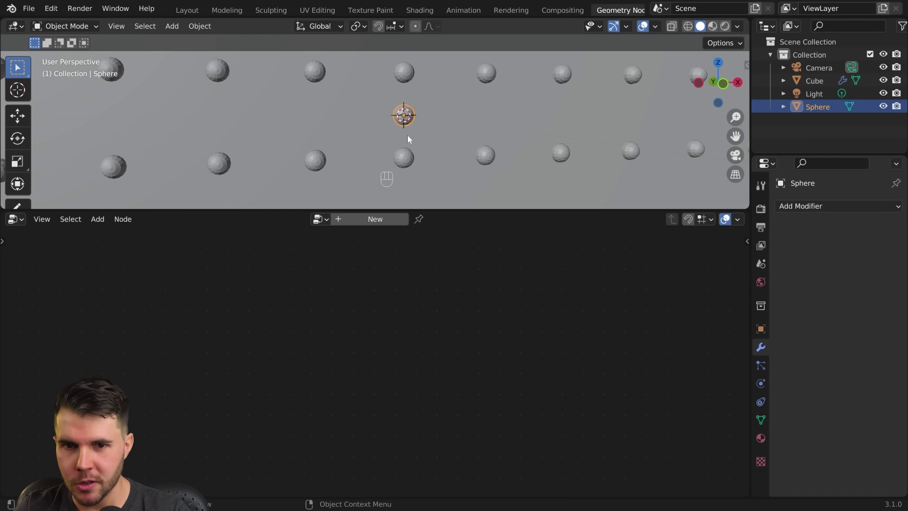
{"action": "left_click", "coordinate": [761, 439]}
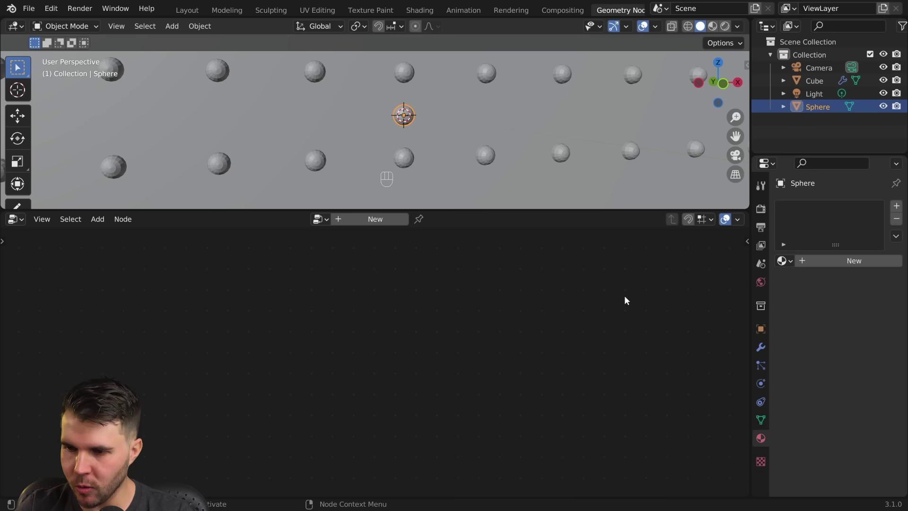
{"action": "left_click", "coordinate": [830, 262]}
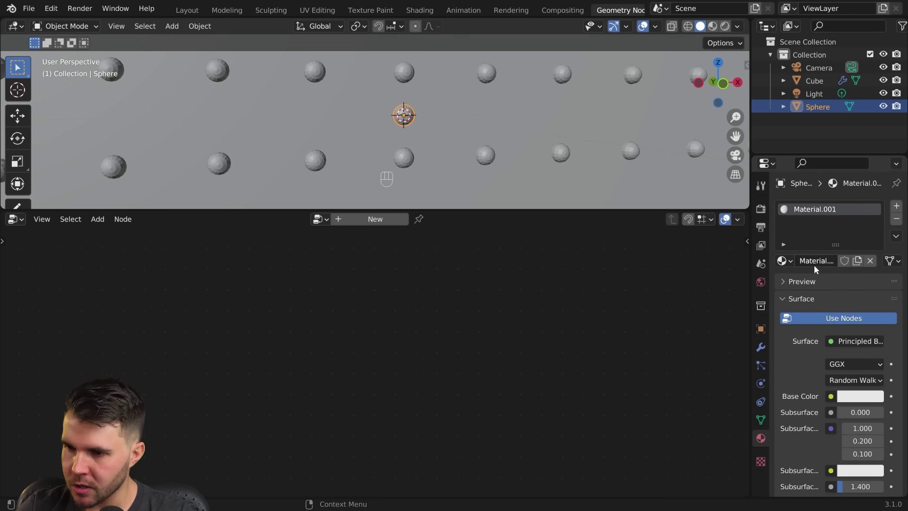
{"action": "type", "text": "LED OFF"}
{"action": "key", "text": "Return"}
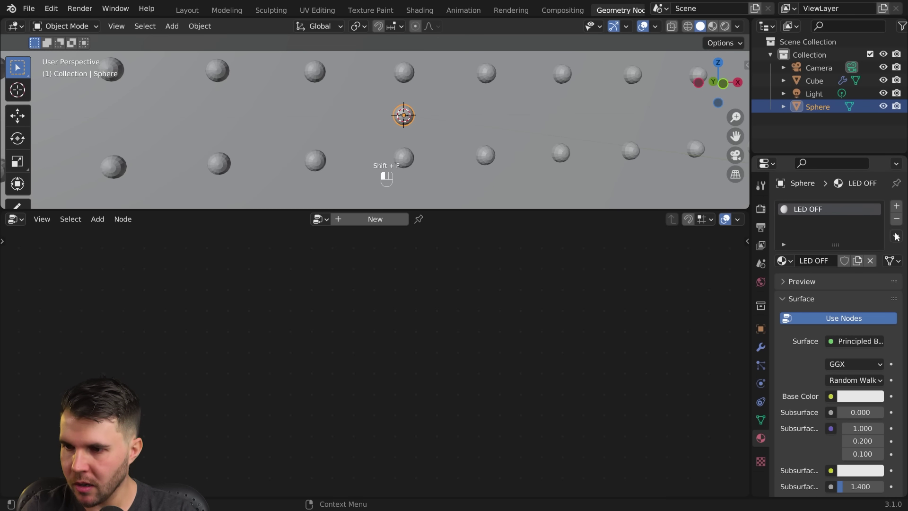
- Widen the properties area and switch the viewport to Material Preview shading
{"action": "scroll", "coordinate": [808, 333], "scroll_direction": "down", "scroll_amount": 12}
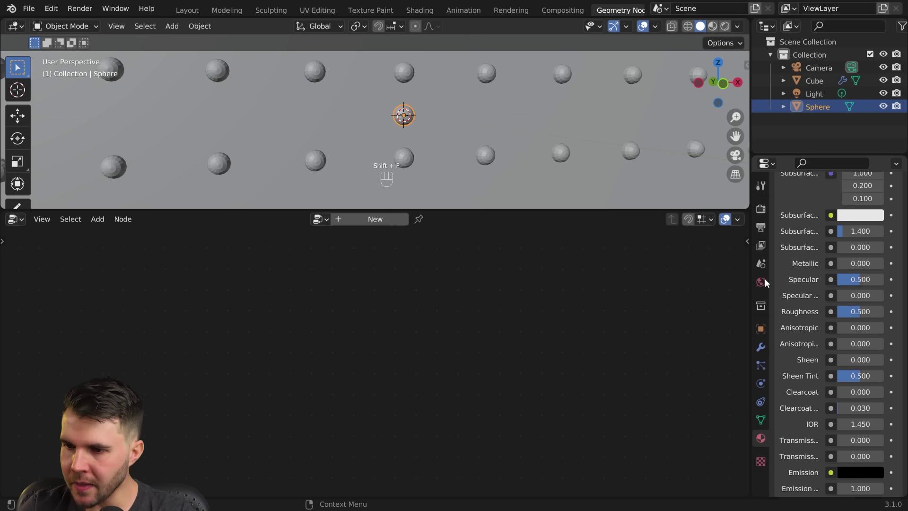
{"action": "left_click_drag", "start_coordinate": [751, 267], "coordinate": [718, 255]}
{"action": "middle_click_drag", "start_coordinate": [437, 132], "coordinate": [469, 125]}
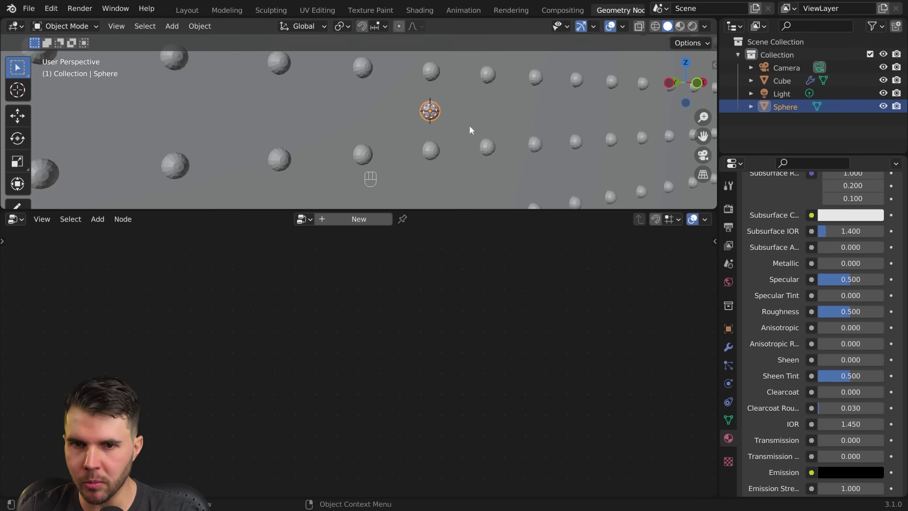
{"action": "scroll", "coordinate": [793, 351], "scroll_direction": "down", "scroll_amount": 2}
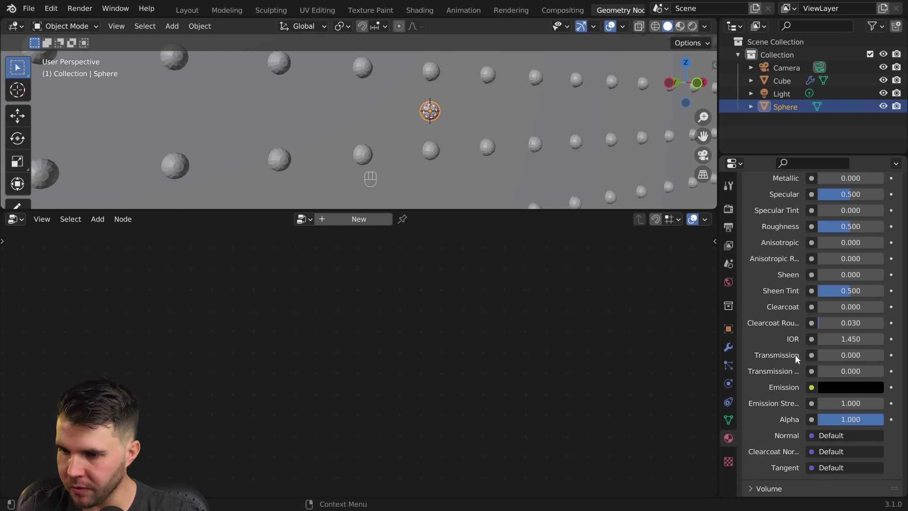
{"action": "left_click", "coordinate": [693, 27]}
{"action": "left_click", "coordinate": [680, 26]}
{"action": "mouse_move", "coordinate": [447, 125]}
{"action": "middle_mouse_down", "text": "shift"}
{"action": "mouse_move", "coordinate": [516, 110]}
{"action": "mouse_move", "coordinate": [471, 125]}
{"action": "middle_mouse_up", "text": "shift"}
- Set the LED OFF material's Transmission to 1.000 and its Roughness to 0.100
{"action": "left_click_drag", "start_coordinate": [826, 357], "coordinate": [892, 358]}
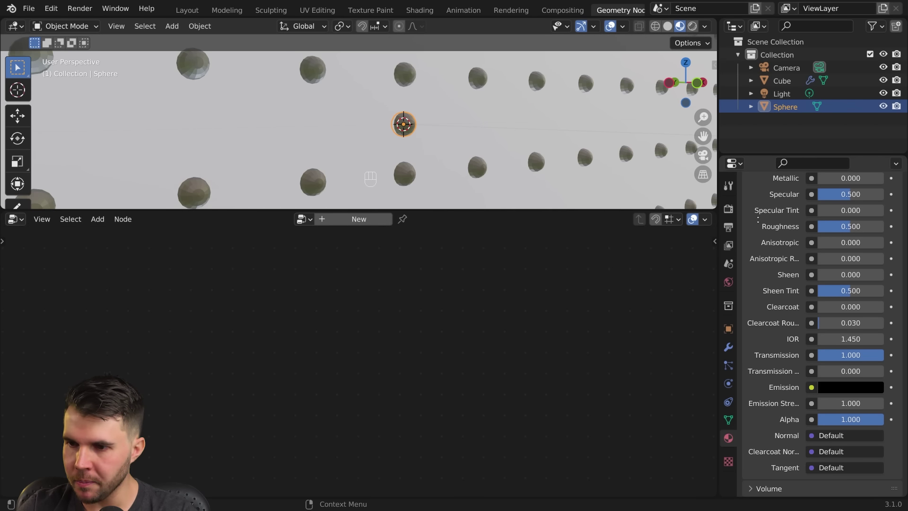
{"action": "scroll", "coordinate": [758, 220], "scroll_direction": "up", "scroll_amount": 3}
{"action": "left_click_drag", "start_coordinate": [847, 280], "coordinate": [825, 281], "text": "ctrl"}
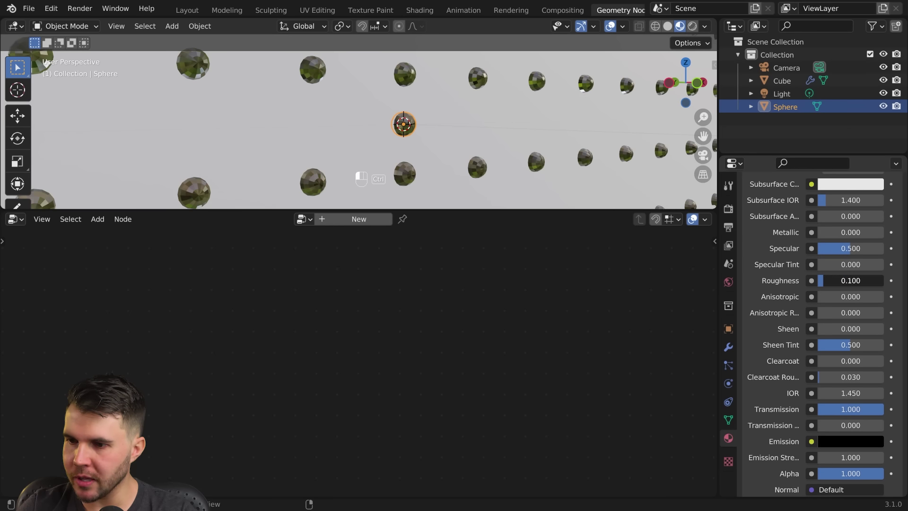
- Apply smooth shading to the selected Sphere
{"action": "middle_click_drag", "start_coordinate": [435, 82], "coordinate": [453, 101]}
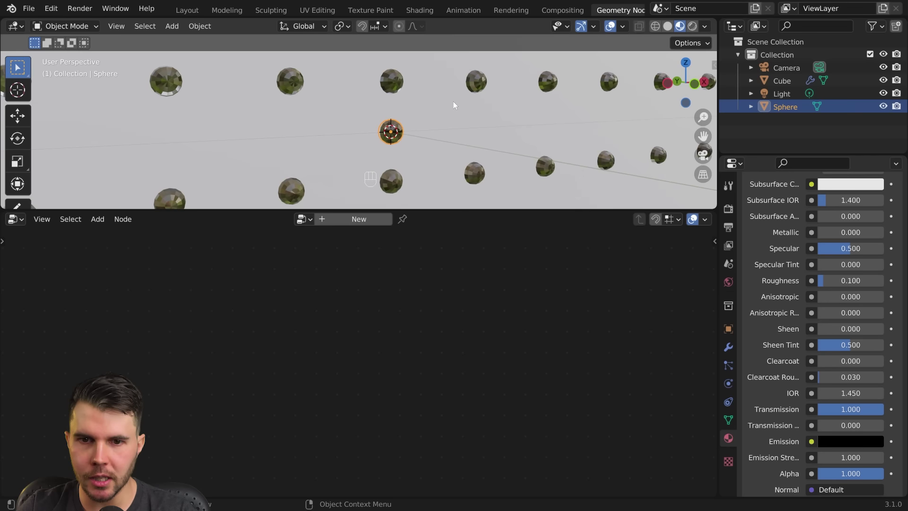
{"action": "scroll", "coordinate": [461, 121], "scroll_direction": "up", "scroll_amount": 4}
{"action": "middle_click_drag", "start_coordinate": [468, 140], "coordinate": [448, 126]}
{"action": "right_click", "coordinate": [444, 115]}
{"action": "left_click", "coordinate": [444, 116]}
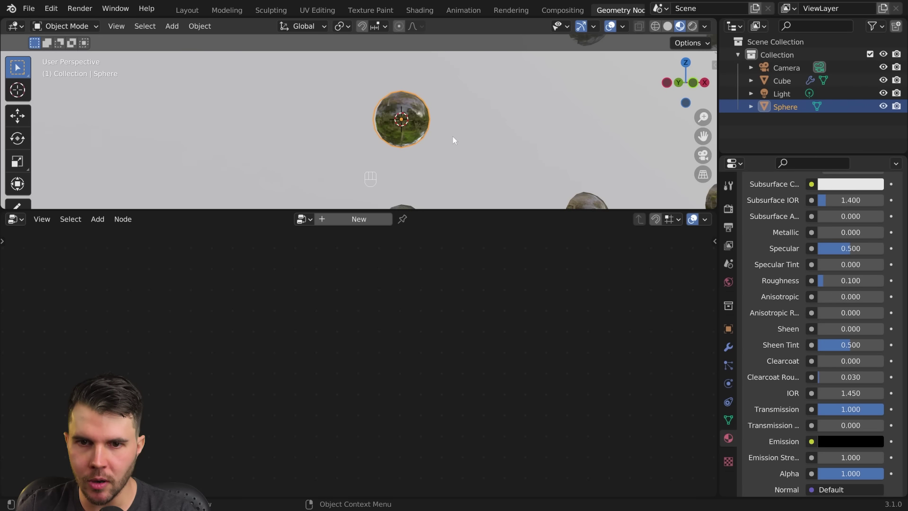
- Duplicate the Sphere and place the copy a short distance beside it along the X axis
{"action": "scroll", "coordinate": [426, 118], "scroll_direction": "down", "scroll_amount": 6}
{"action": "scroll", "coordinate": [793, 251], "scroll_direction": "up", "scroll_amount": 3}
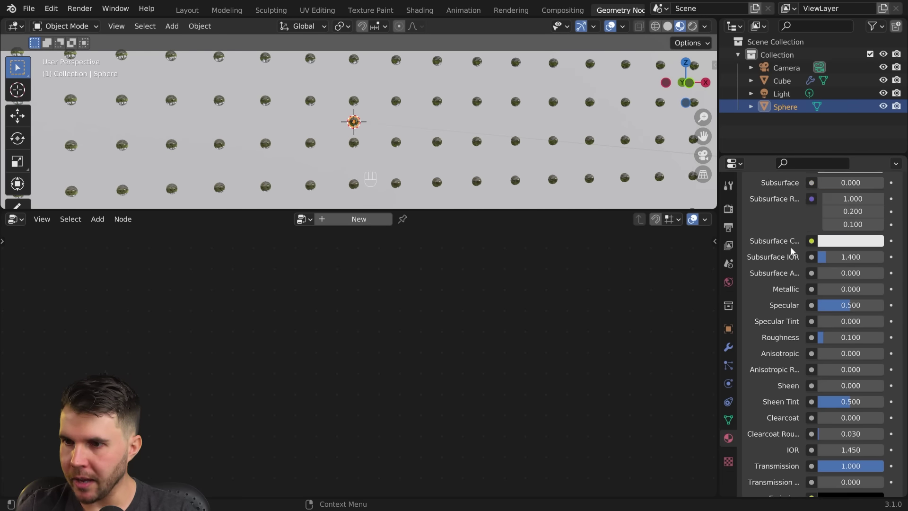
{"action": "scroll", "coordinate": [791, 256], "scroll_direction": "up", "scroll_amount": 8}
{"action": "scroll", "coordinate": [363, 126], "scroll_direction": "up", "scroll_amount": 4}
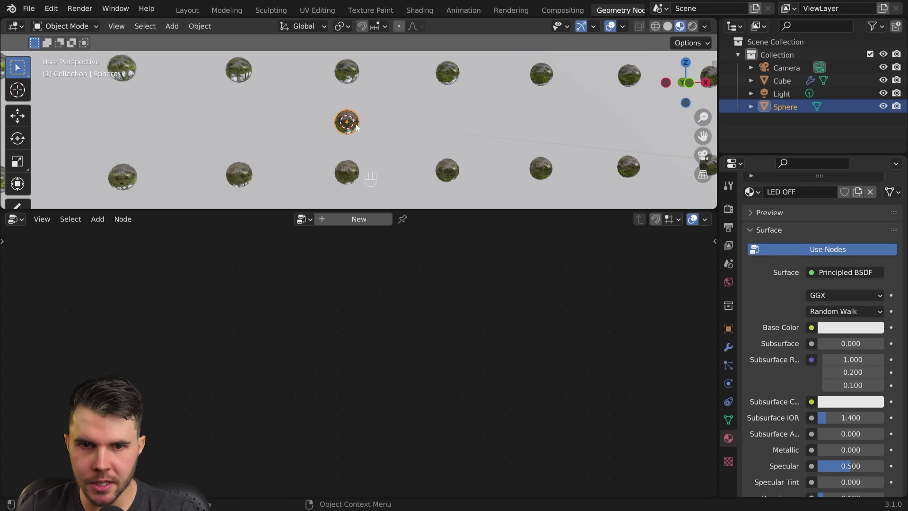
{"action": "key", "text": "shift+d"}
{"action": "key", "text": "x"}
{"action": "left_click", "coordinate": [383, 122]}
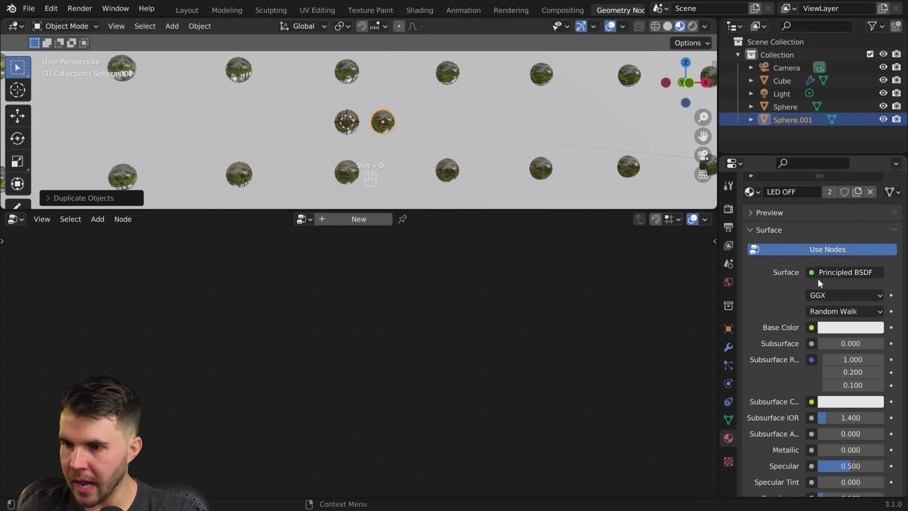
- Make the duplicated sphere's material a single-user copy and rename it LED ON
{"action": "scroll", "coordinate": [804, 260], "scroll_direction": "up", "scroll_amount": 3}
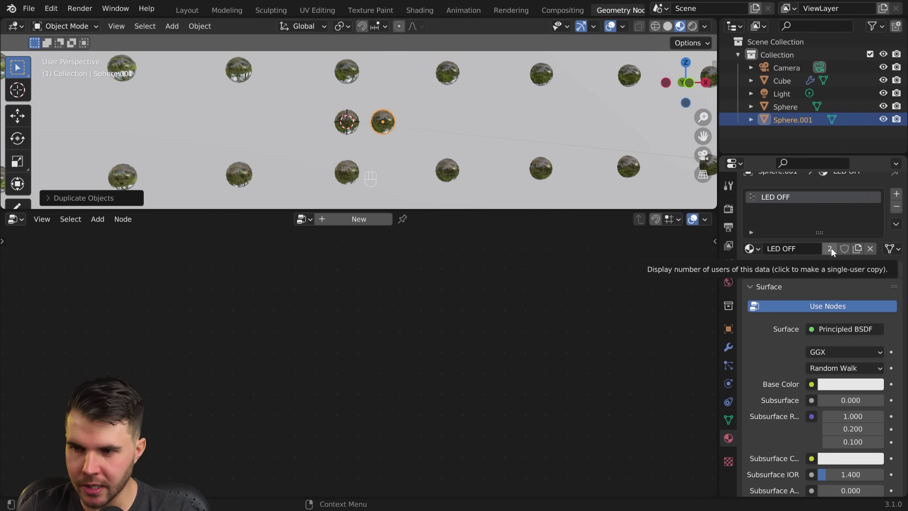
{"action": "left_click", "coordinate": [831, 248]}
{"action": "left_click", "coordinate": [788, 249]}
{"action": "left_click_drag", "start_coordinate": [788, 248], "coordinate": [811, 248]}
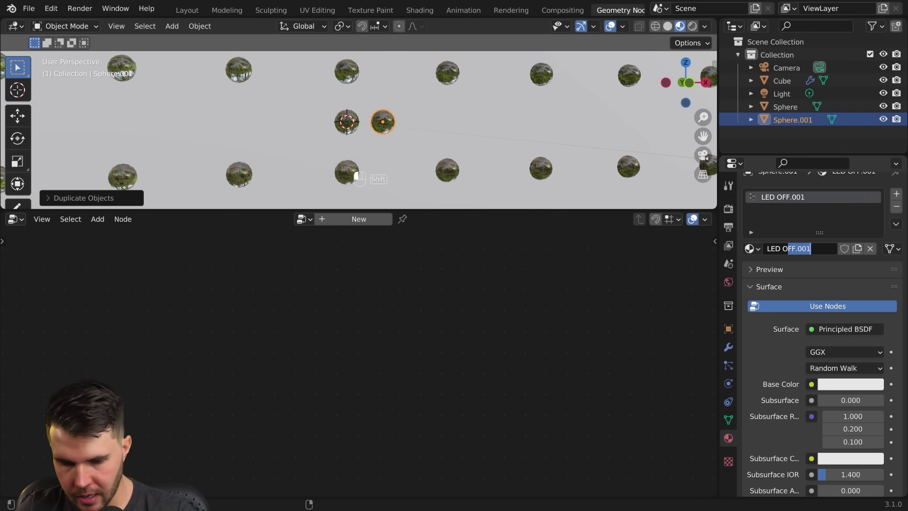
{"action": "type", "text": "N"}
{"action": "key", "text": "Return"}
- Set the LED ON material's Transmission to 0.000 and its Emission colour to a bright yellow-orange
{"action": "scroll", "coordinate": [771, 394], "scroll_direction": "down", "scroll_amount": 15}
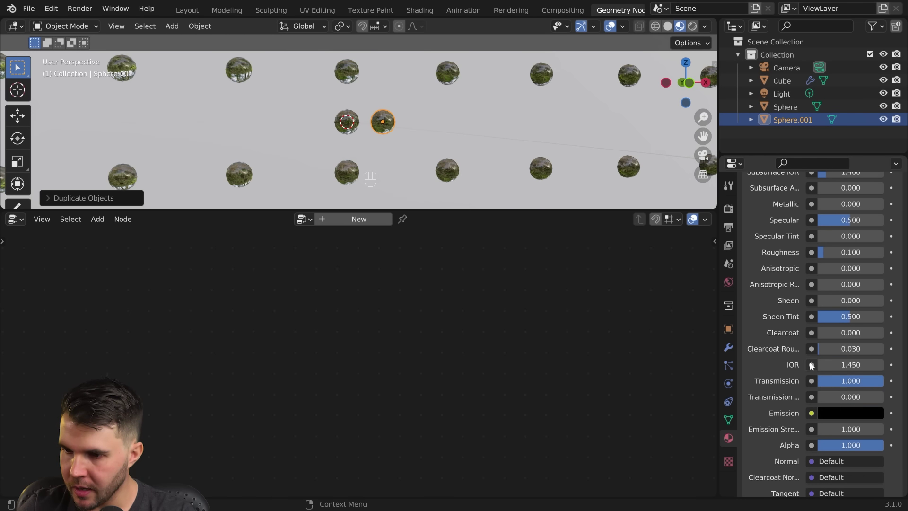
{"action": "left_click_drag", "start_coordinate": [862, 384], "coordinate": [840, 382]}
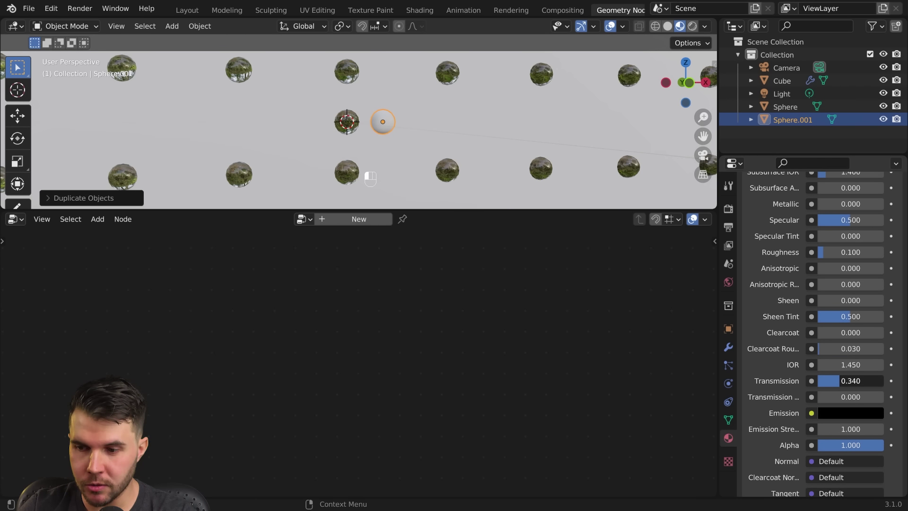
{"action": "scroll", "coordinate": [827, 355], "scroll_direction": "down", "scroll_amount": 7}
{"action": "left_click", "coordinate": [833, 283]}
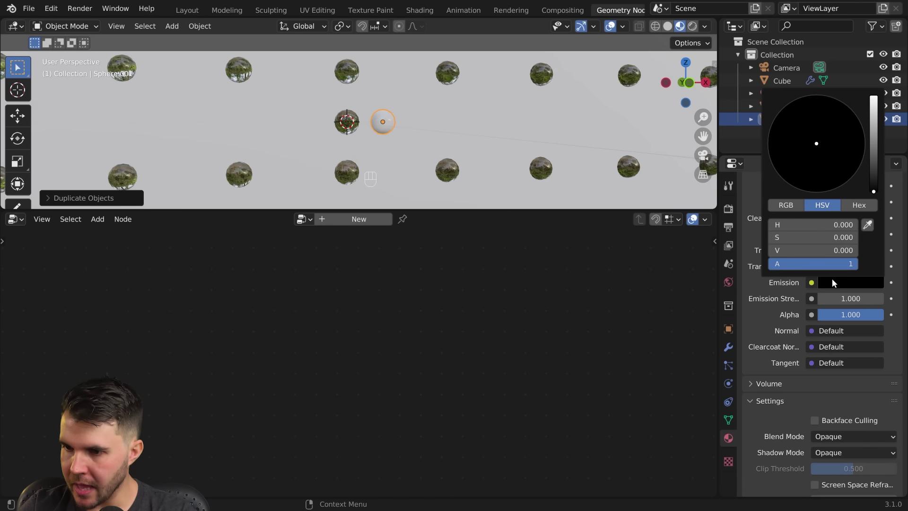
{"action": "left_click_drag", "start_coordinate": [789, 251], "coordinate": [879, 251]}
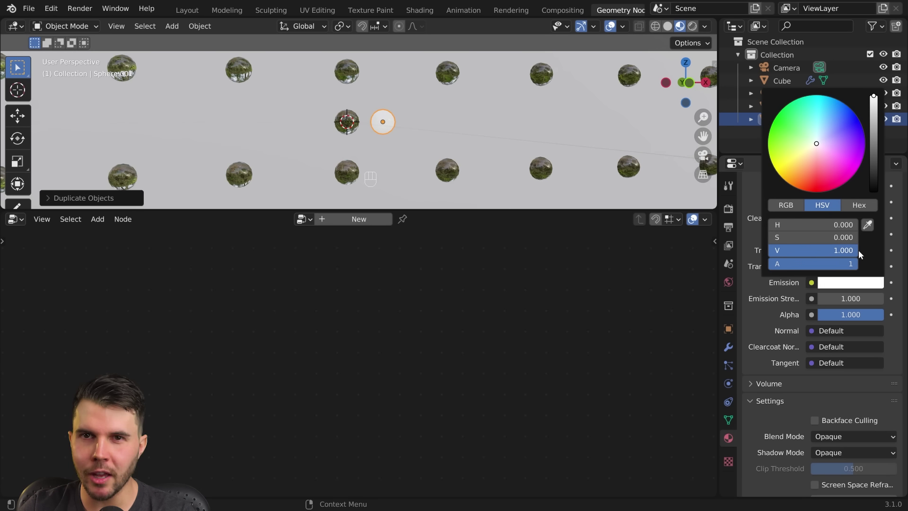
{"action": "left_click_drag", "start_coordinate": [822, 156], "coordinate": [793, 175]}
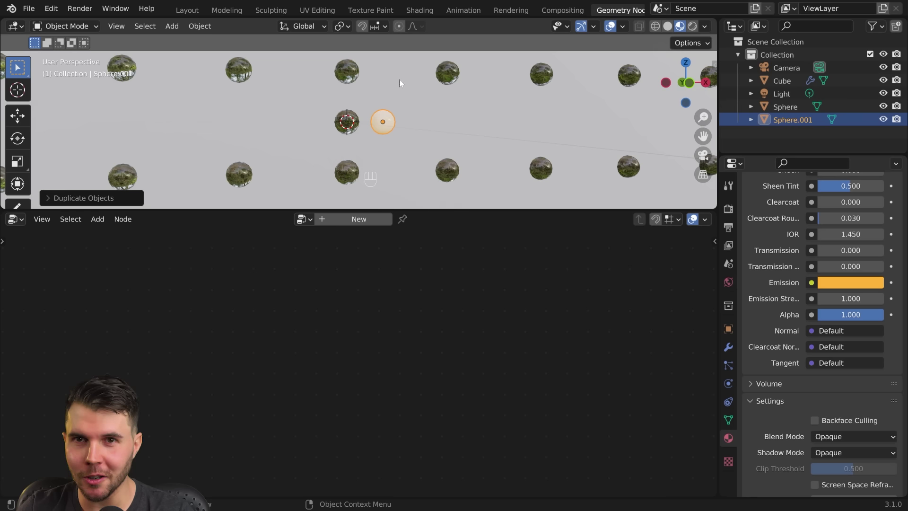
- Set the LED ON material's Emission Strength to 8
{"action": "left_click", "coordinate": [851, 299]}
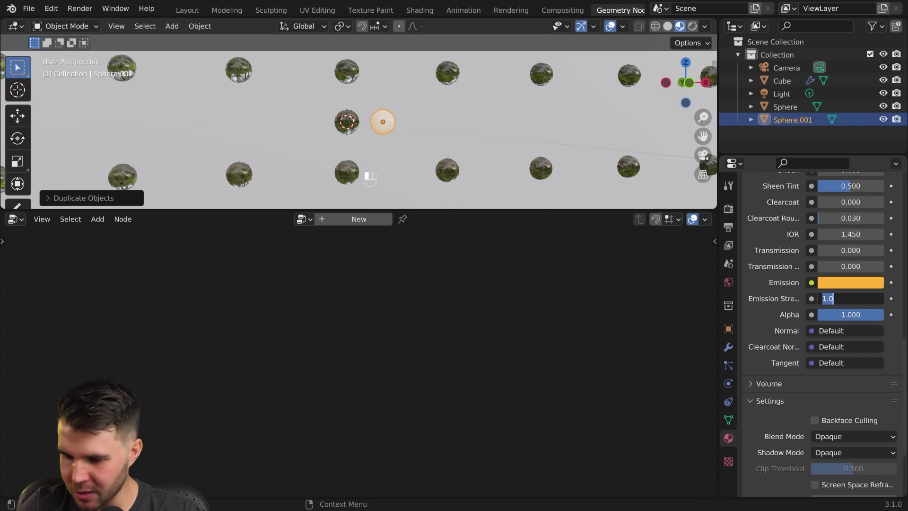
{"action": "type", "text": "5"}
{"action": "key", "text": "Return"}
{"action": "left_click", "coordinate": [850, 299]}
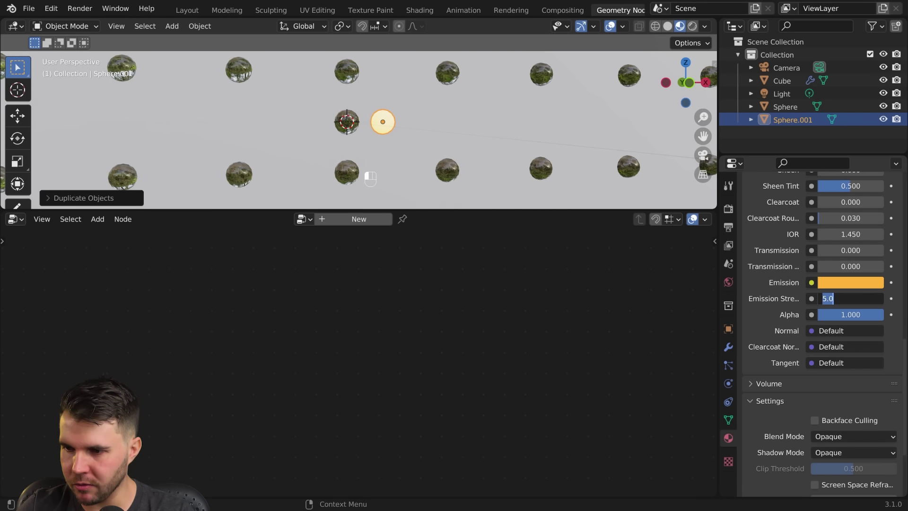
{"action": "type", "text": "8"}
{"action": "key", "text": "Return"}
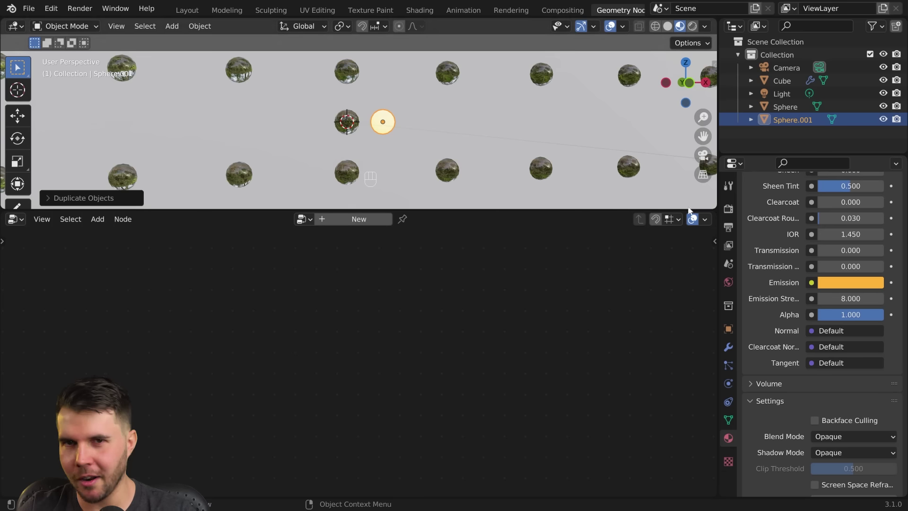
- Pin the Cube's Geometry Nodes tree in the node editor and select the duplicated sphere to check that the tree stays shown
{"action": "scroll", "coordinate": [755, 301], "scroll_direction": "up", "scroll_amount": 6}
{"action": "scroll", "coordinate": [756, 302], "scroll_direction": "up", "scroll_amount": 3}
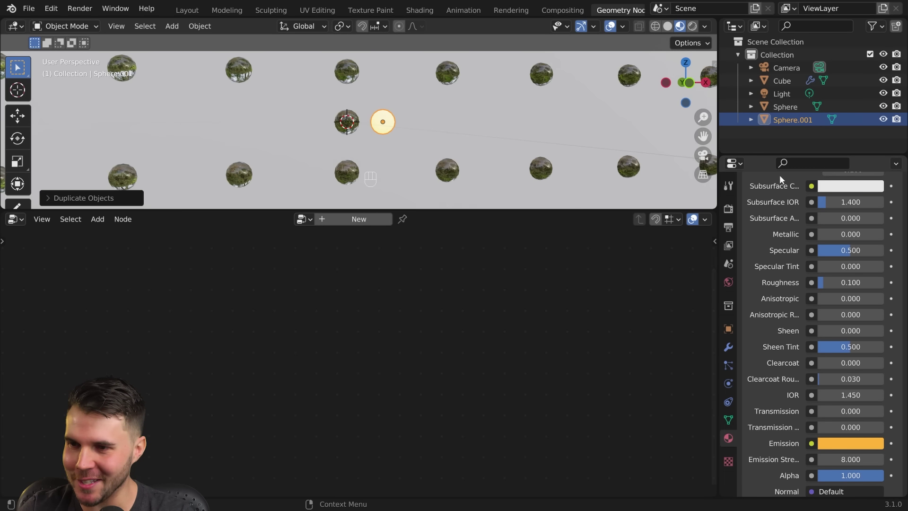
{"action": "scroll", "coordinate": [733, 189], "scroll_direction": "up", "scroll_amount": 4}
{"action": "scroll", "coordinate": [633, 186], "scroll_direction": "down", "scroll_amount": 5}
{"action": "left_click", "coordinate": [468, 177]}
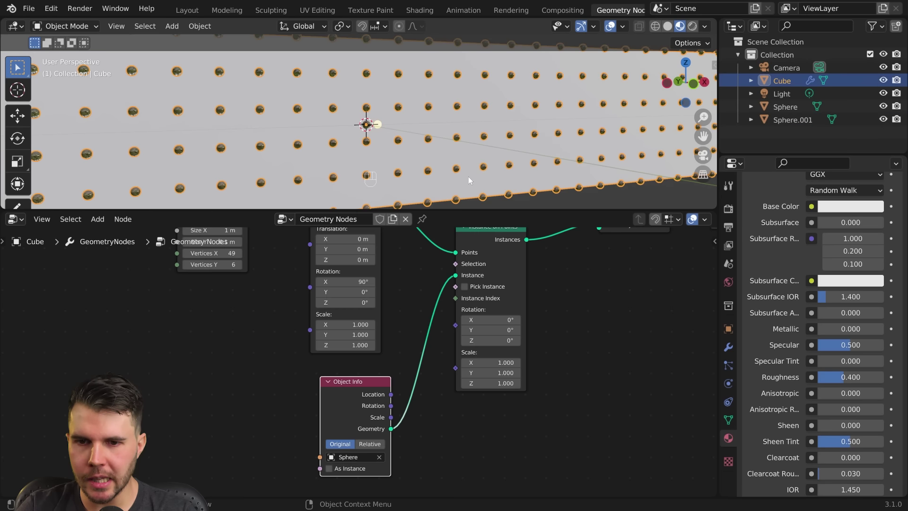
{"action": "left_click", "coordinate": [387, 124]}
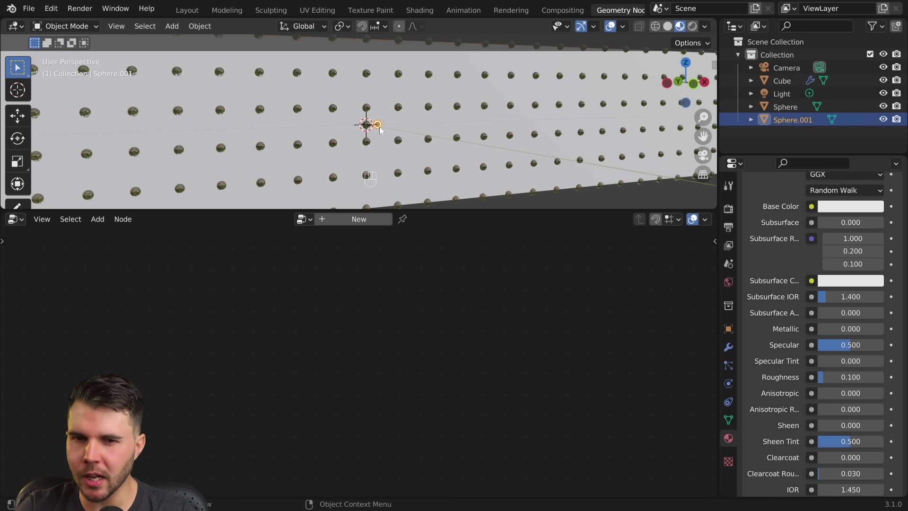
{"action": "left_click", "coordinate": [400, 151]}
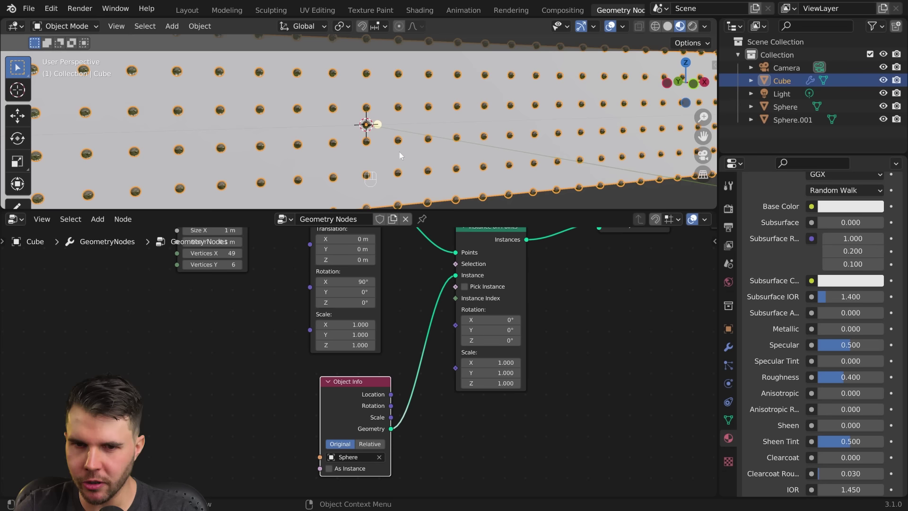
{"action": "middle_click_drag", "start_coordinate": [426, 259], "coordinate": [398, 343]}
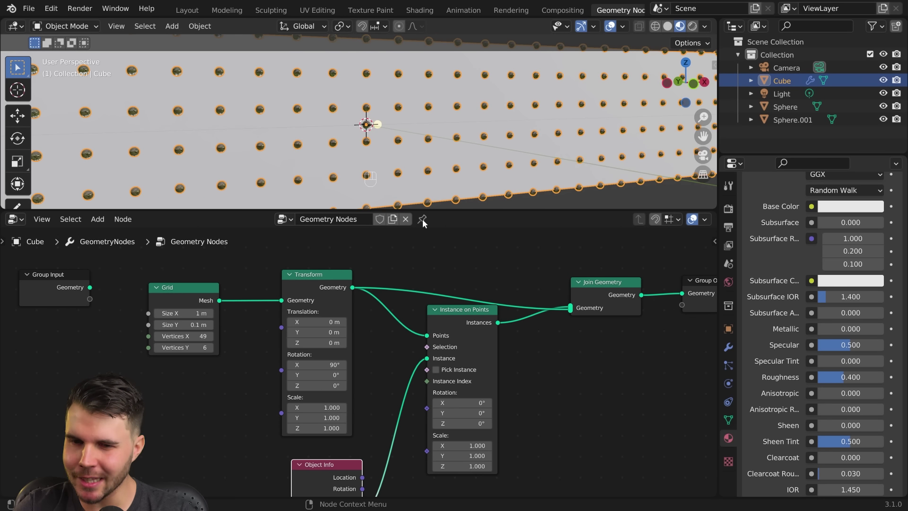
{"action": "left_click", "coordinate": [422, 220]}
{"action": "left_click", "coordinate": [378, 127]}
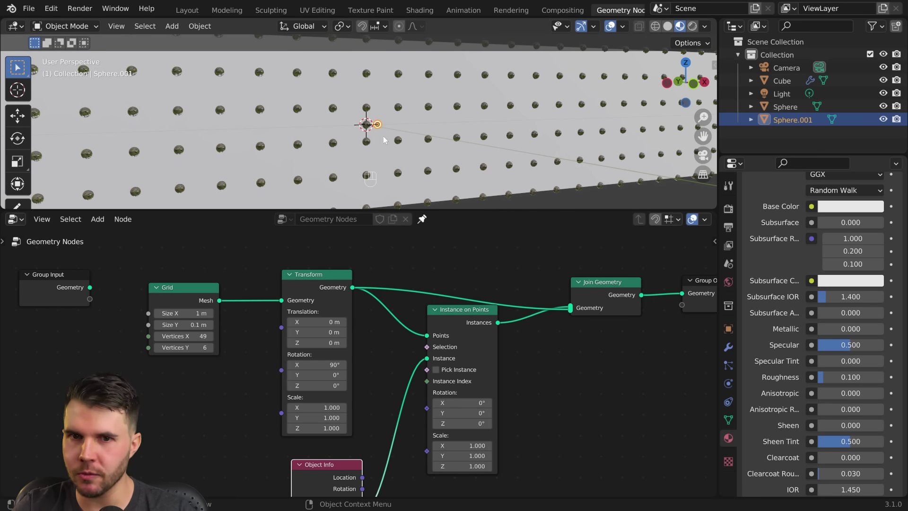
- Select the Cube's strip and move the Object Info node up closer beneath the Transform node
{"action": "left_click", "coordinate": [397, 139]}
{"action": "middle_click_drag", "start_coordinate": [447, 299], "coordinate": [442, 246]}
{"action": "middle_click_drag", "start_coordinate": [428, 307], "coordinate": [438, 278]}
{"action": "middle_click_drag", "start_coordinate": [350, 387], "coordinate": [421, 352]}
{"action": "scroll", "coordinate": [421, 351], "scroll_direction": "up", "scroll_amount": 2}
{"action": "left_click_drag", "start_coordinate": [421, 351], "coordinate": [415, 331]}
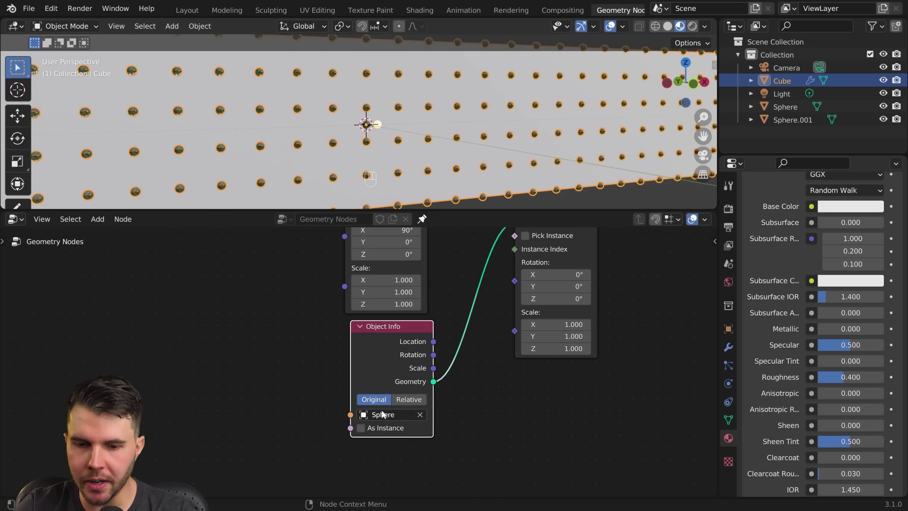
- Move both sphere objects into a new collection named LED Bulbs
{"action": "left_click", "coordinate": [791, 111]}
{"action": "left_click", "coordinate": [790, 121]}
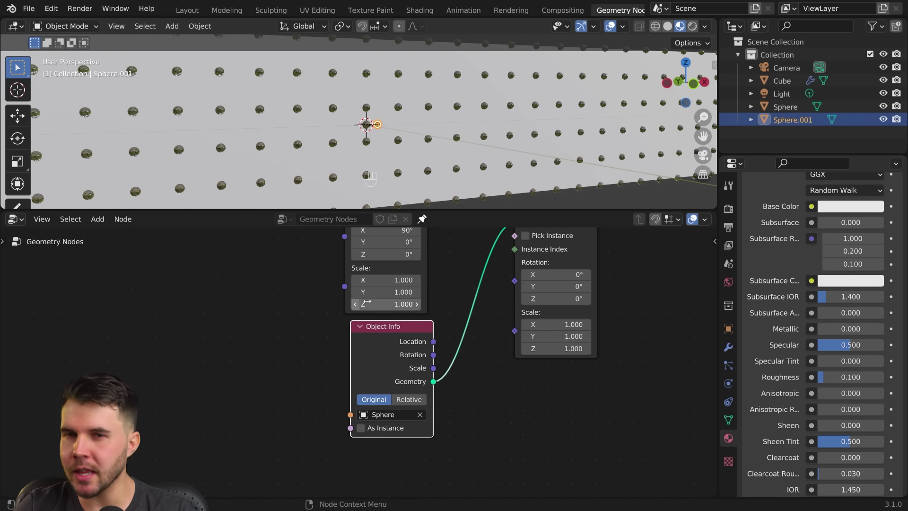
{"action": "scroll", "coordinate": [376, 128], "scroll_direction": "up", "scroll_amount": 6}
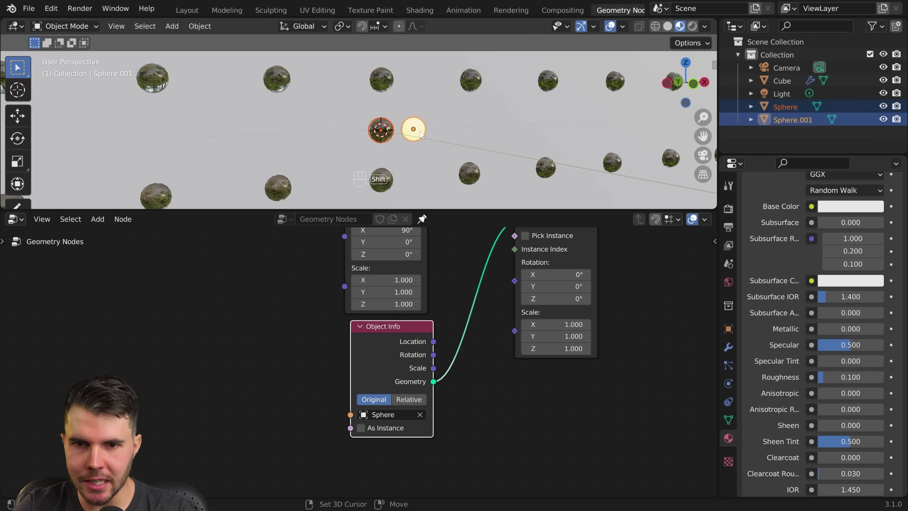
{"action": "left_click", "coordinate": [782, 108], "text": "ctrl"}
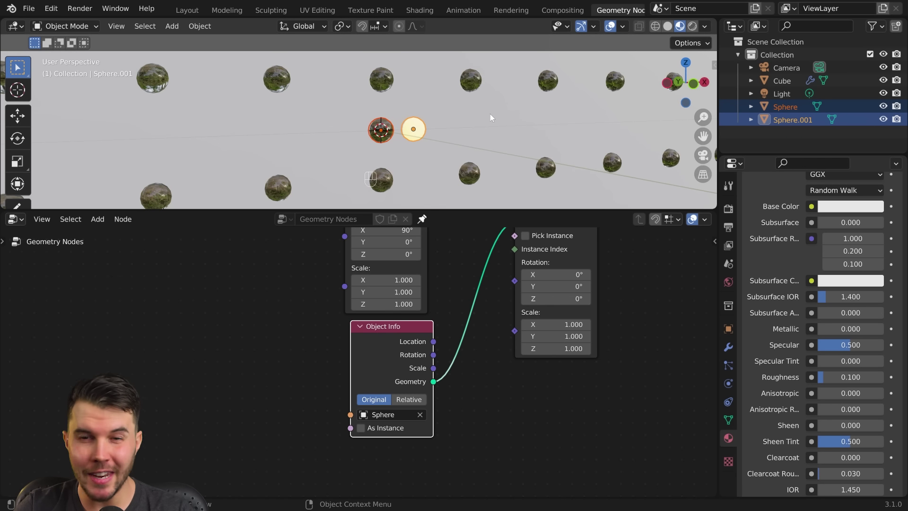
{"action": "key", "text": "m"}
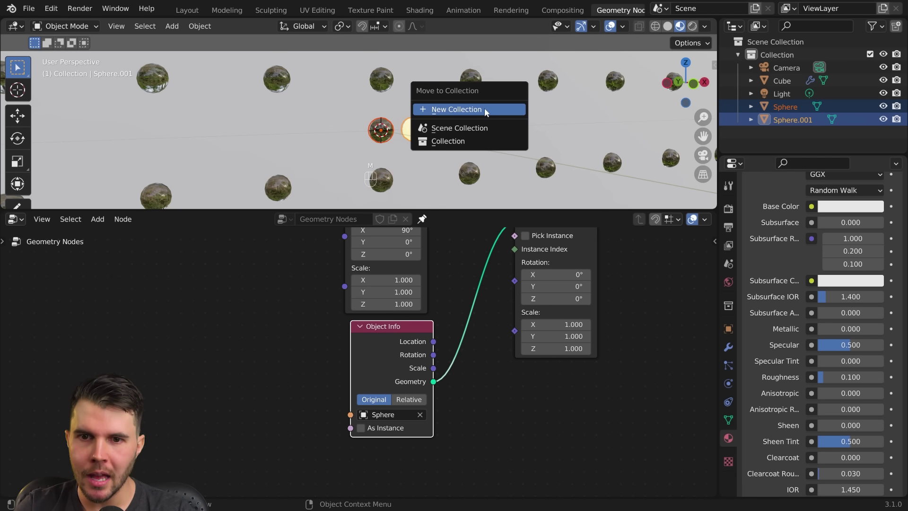
{"action": "left_click", "coordinate": [483, 109]}
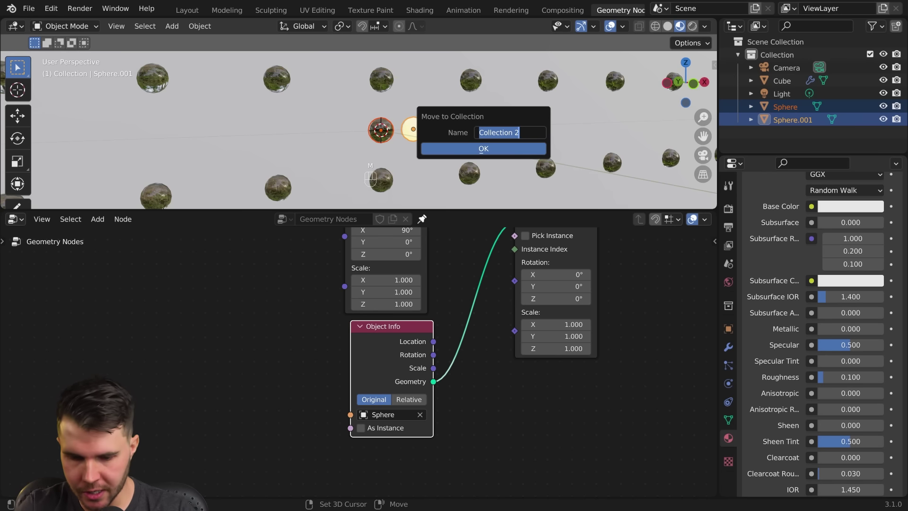
{"action": "type", "text": "LED Bulbs"}
{"action": "left_click", "coordinate": [495, 148]}
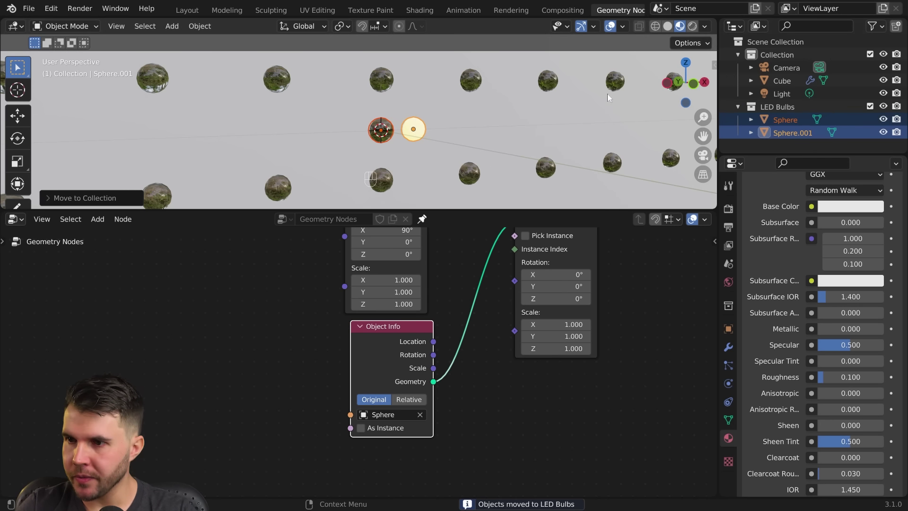
- Exclude the LED Bulbs collection from the view layer and delete the Object Info node from the tree
{"action": "left_click", "coordinate": [870, 107]}
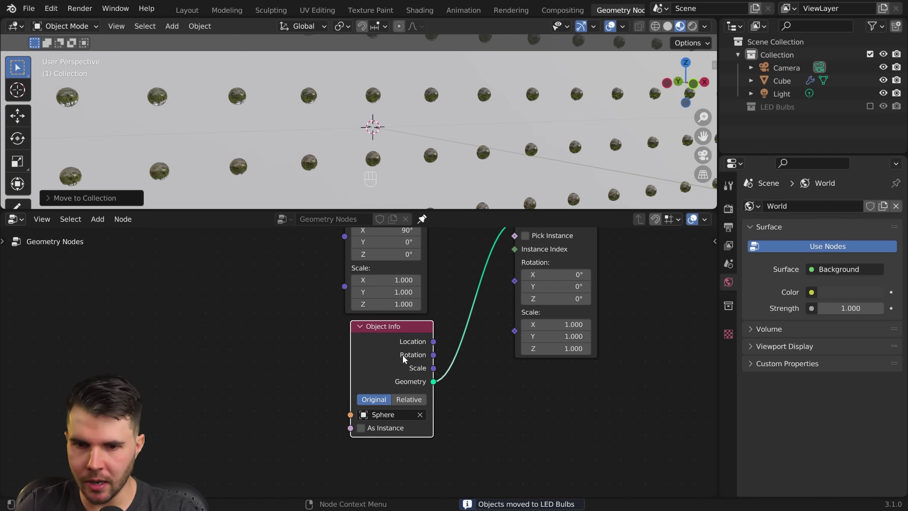
{"action": "scroll", "coordinate": [365, 333], "scroll_direction": "down", "scroll_amount": 2}
{"action": "scroll", "coordinate": [439, 132], "scroll_direction": "down", "scroll_amount": 4}
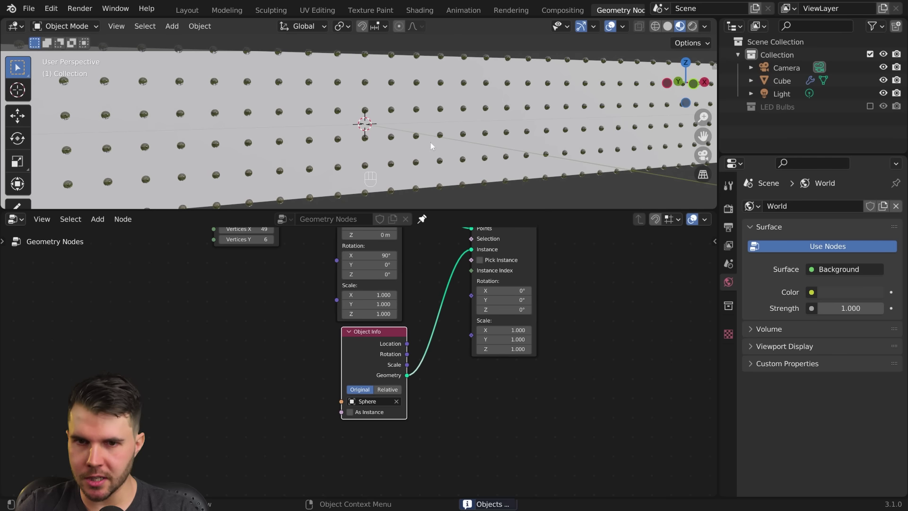
{"action": "key", "text": "x"}
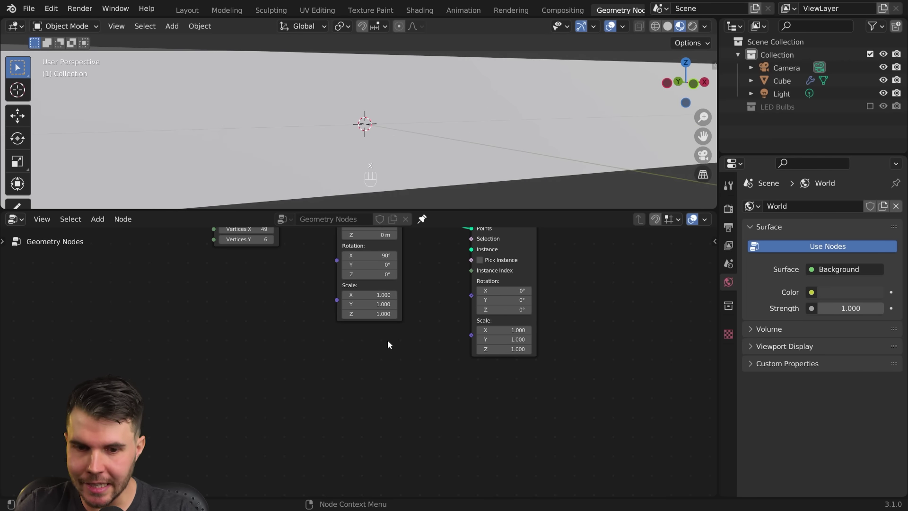
- Add a Collection Info node for LED Bulbs and connect its Geometry to the Instance input of Instance on Points
{"action": "left_click_drag", "start_coordinate": [778, 106], "coordinate": [387, 338]}
{"action": "scroll", "coordinate": [417, 341], "scroll_direction": "up", "scroll_amount": 3}
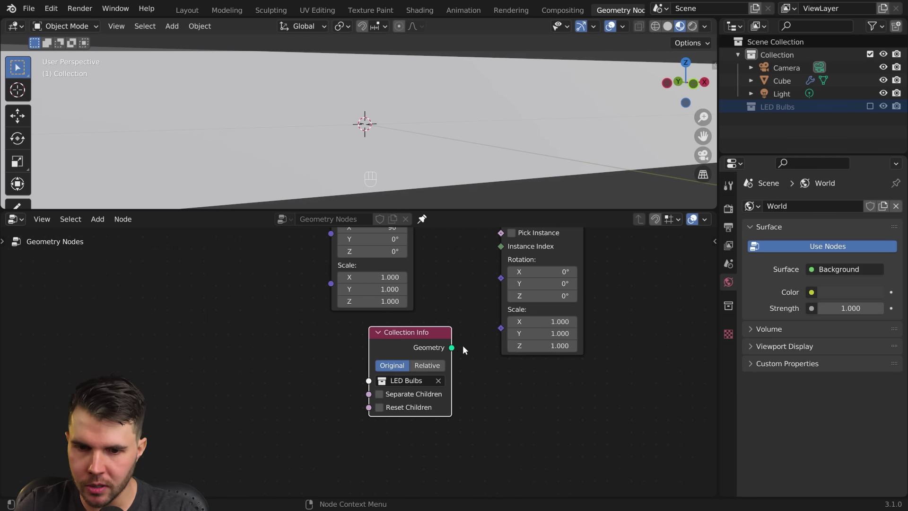
{"action": "middle_click_drag", "start_coordinate": [462, 346], "coordinate": [362, 397]}
{"action": "left_click_drag", "start_coordinate": [355, 399], "coordinate": [405, 279]}
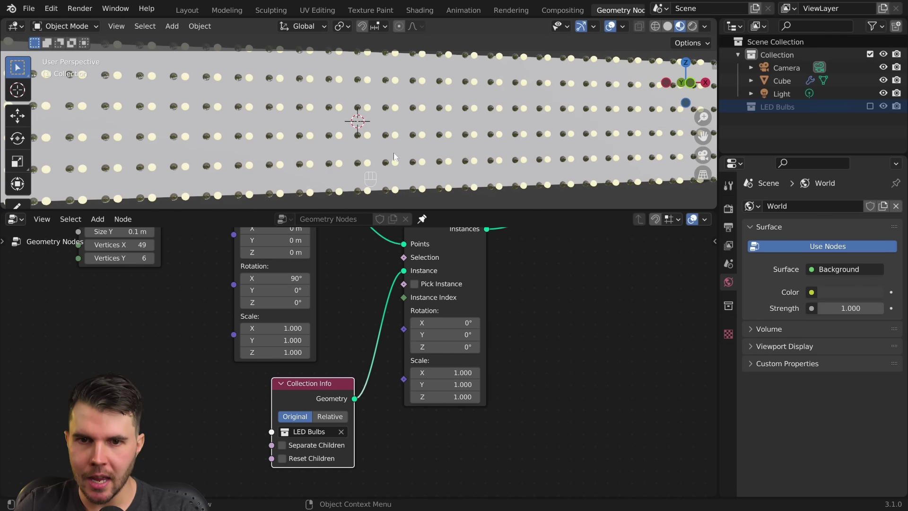
- Enable Separate Children and Reset Children on the Collection Info node, and Pick Instance on Instance on Points
{"action": "scroll", "coordinate": [407, 149], "scroll_direction": "down", "scroll_amount": 4}
{"action": "scroll", "coordinate": [414, 152], "scroll_direction": "up", "scroll_amount": 6}
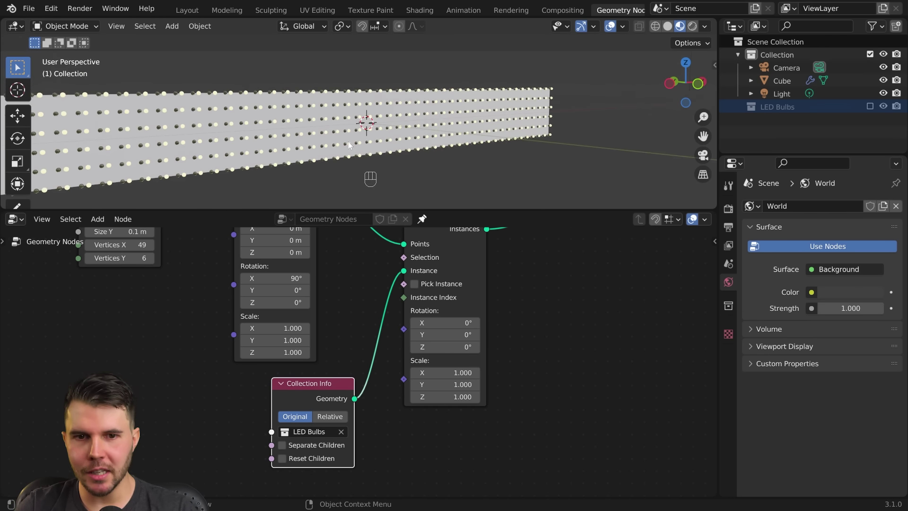
{"action": "middle_click_drag", "start_coordinate": [427, 187], "coordinate": [444, 146]}
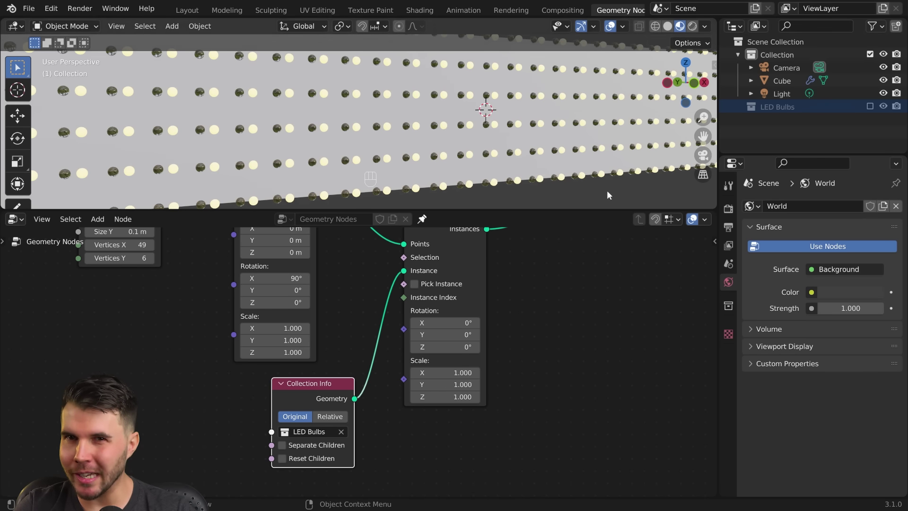
{"action": "scroll", "coordinate": [334, 395], "scroll_direction": "up", "scroll_amount": 3}
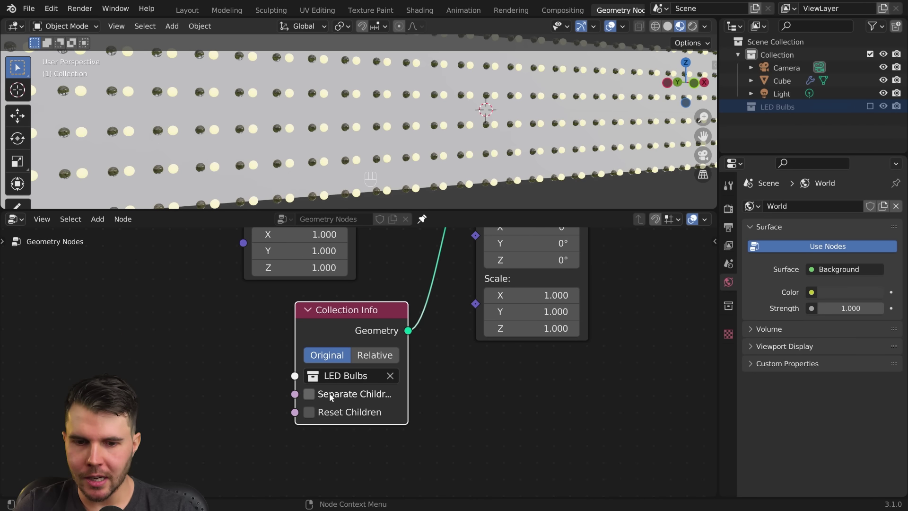
{"action": "left_click", "coordinate": [309, 412]}
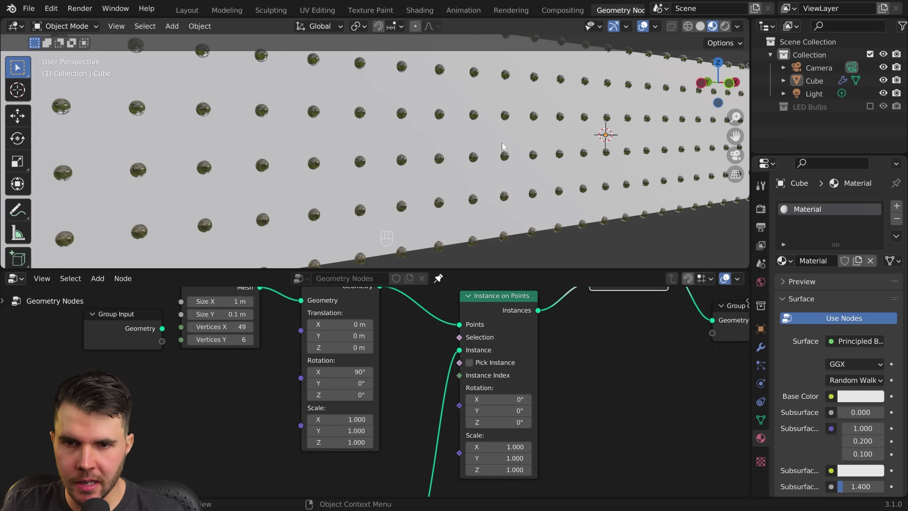
{"action": "scroll", "coordinate": [517, 163], "scroll_direction": "up", "scroll_amount": 3}
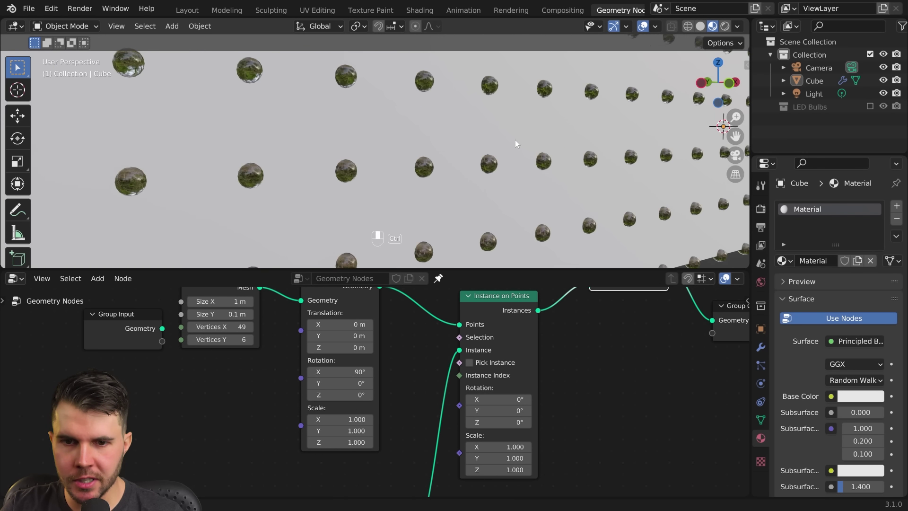
{"action": "left_click", "coordinate": [484, 362]}
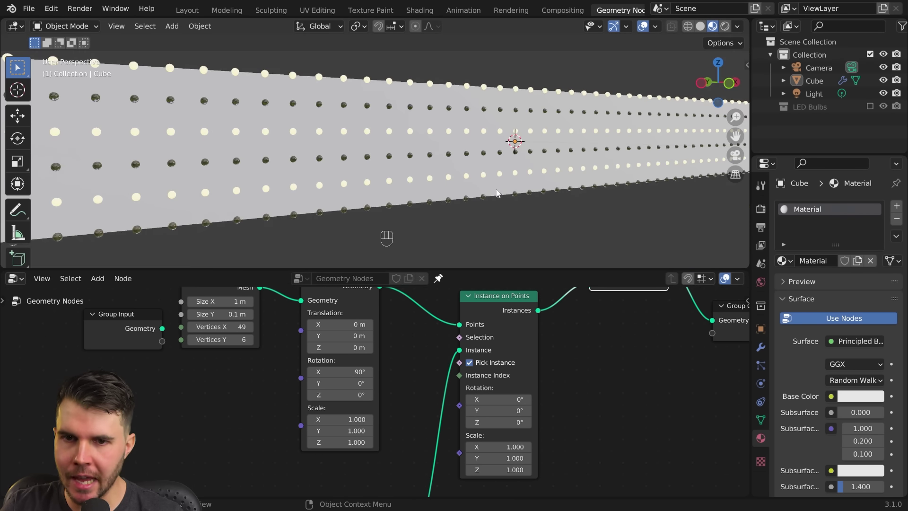
- Move the Collection Info node up closer beneath the Transform node
{"action": "middle_click_drag", "start_coordinate": [511, 352], "coordinate": [555, 301]}
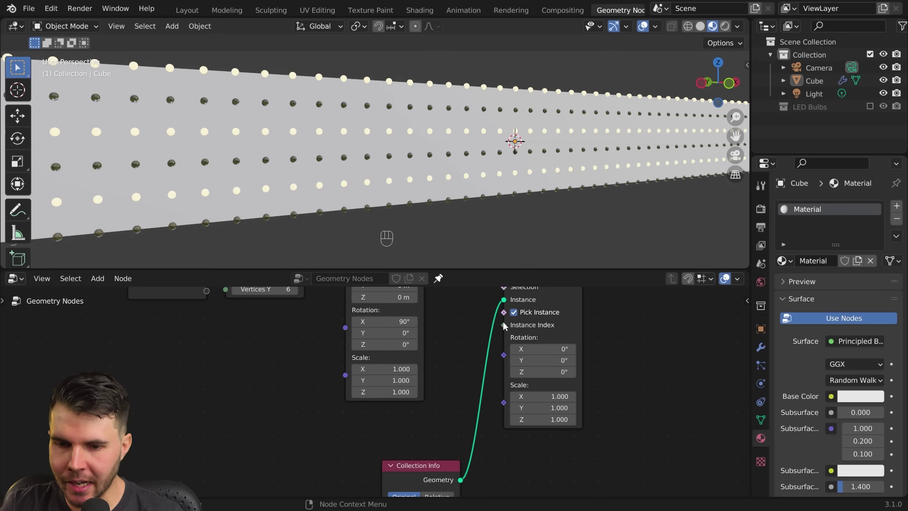
{"action": "left_click_drag", "start_coordinate": [421, 465], "coordinate": [381, 419]}
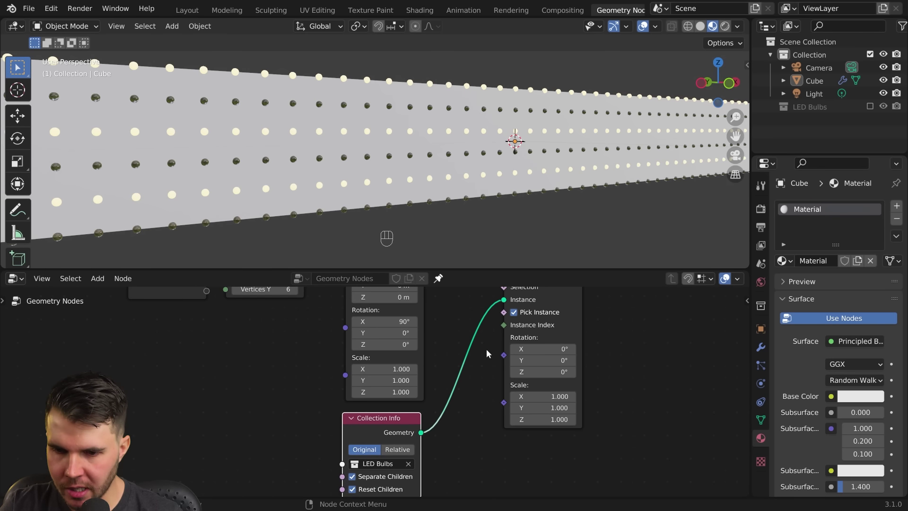
{"action": "left_click_drag", "start_coordinate": [504, 326], "coordinate": [487, 348]}
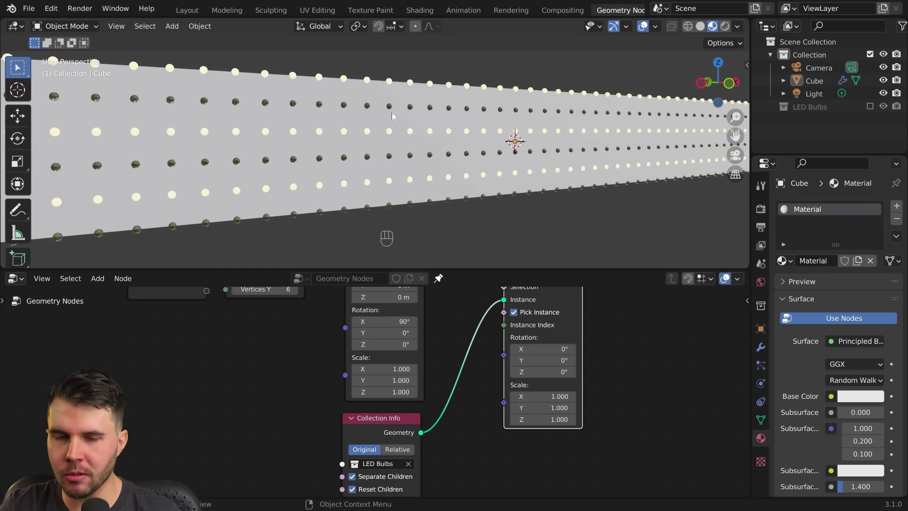
- Set the Grid node's Vertices Y to 7 and check the alternating bulb pattern on the strip
{"action": "middle_click_drag", "start_coordinate": [402, 260], "coordinate": [391, 151]}
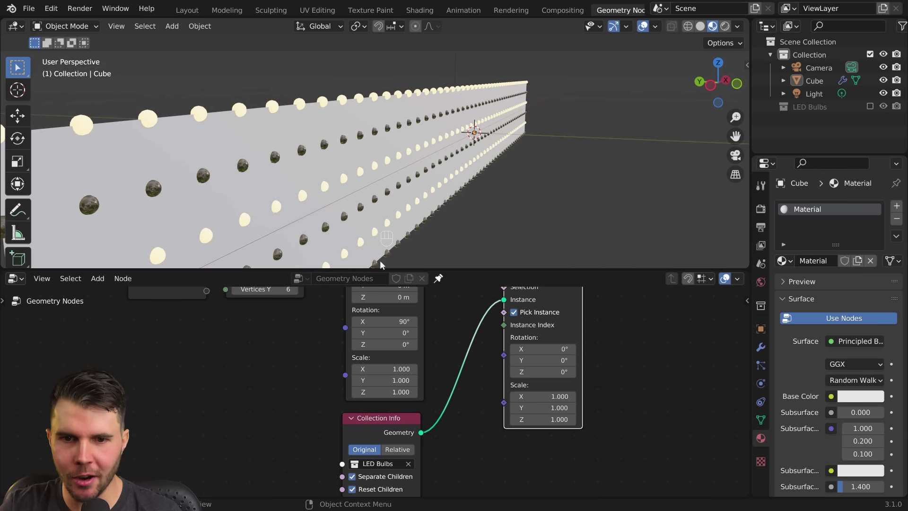
{"action": "middle_click_drag", "start_coordinate": [295, 291], "coordinate": [437, 354]}
{"action": "middle_click_drag", "start_coordinate": [494, 176], "coordinate": [445, 199]}
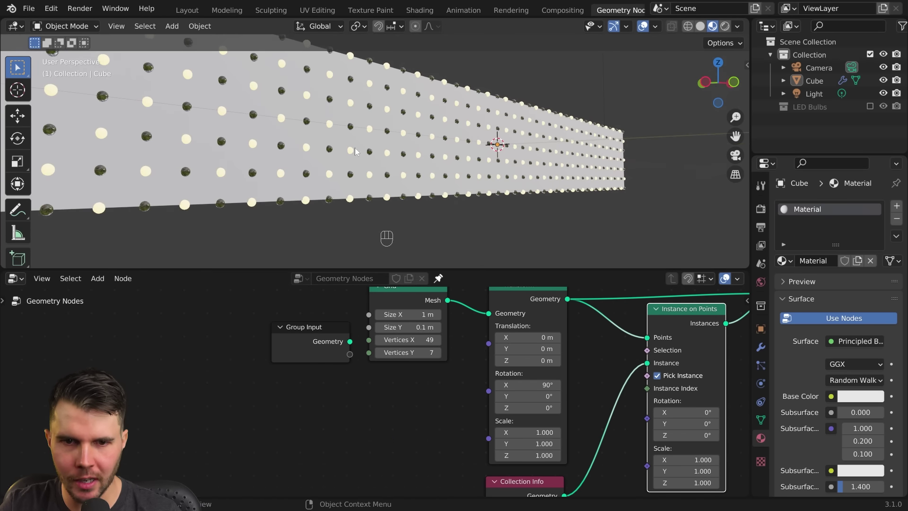
{"action": "middle_click_drag", "start_coordinate": [444, 265], "coordinate": [346, 104]}
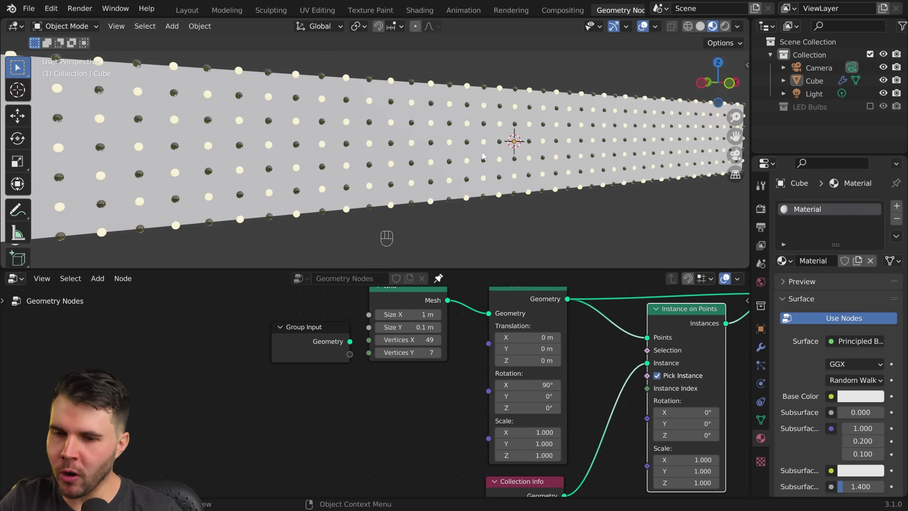
- Spread the Collection Info node and the Instance on Points side of the tree apart to make room between them
{"action": "middle_click_drag", "start_coordinate": [703, 370], "coordinate": [524, 276]}
{"action": "middle_click_drag", "start_coordinate": [503, 381], "coordinate": [492, 433]}
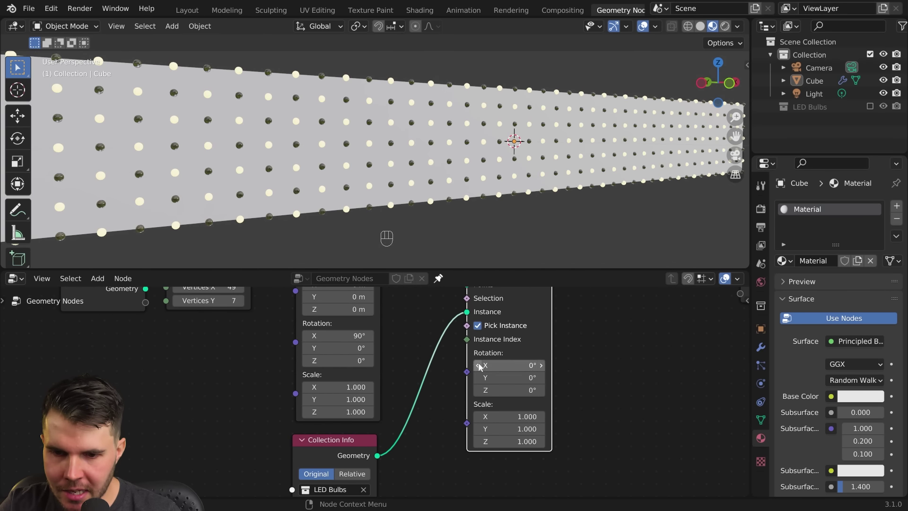
{"action": "left_click_drag", "start_coordinate": [467, 339], "coordinate": [438, 382]}
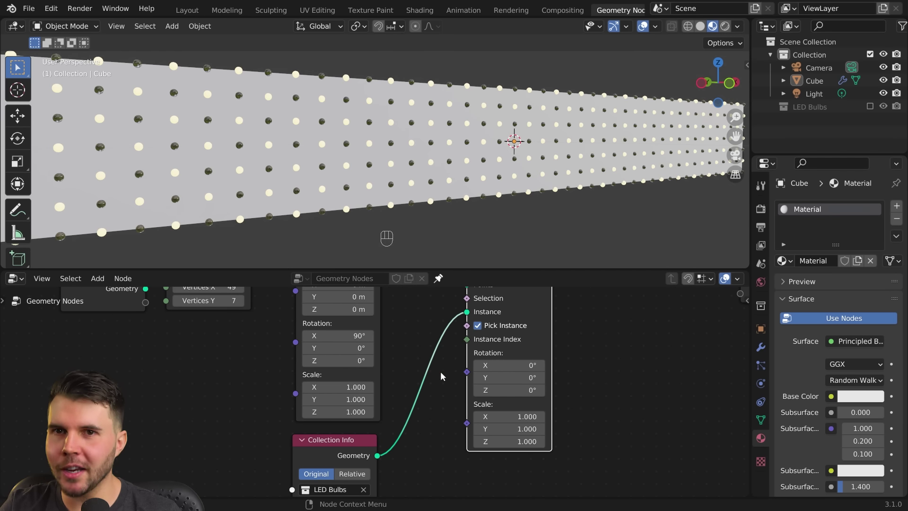
{"action": "middle_click_drag", "start_coordinate": [454, 361], "coordinate": [535, 343]}
{"action": "scroll", "coordinate": [481, 396], "scroll_direction": "down", "scroll_amount": 1}
{"action": "middle_click_drag", "start_coordinate": [480, 394], "coordinate": [495, 350]}
{"action": "left_click_drag", "start_coordinate": [424, 382], "coordinate": [312, 384]}
{"action": "middle_click_drag", "start_coordinate": [544, 348], "coordinate": [452, 396]}
{"action": "scroll", "coordinate": [459, 355], "scroll_direction": "down", "scroll_amount": 3}
{"action": "left_click_drag", "start_coordinate": [622, 410], "coordinate": [466, 327]}
{"action": "key", "text": "g"}
{"action": "left_click", "coordinate": [509, 364]}
- Add a Raycast node in the free space between Collection Info and Instance on Points
{"action": "middle_click_drag", "start_coordinate": [395, 407], "coordinate": [450, 330]}
{"action": "scroll", "coordinate": [446, 366], "scroll_direction": "up", "scroll_amount": 2}
{"action": "left_click", "coordinate": [453, 369]}
{"action": "scroll", "coordinate": [450, 330], "scroll_direction": "up", "scroll_amount": 2}
{"action": "key", "text": "shift+a"}
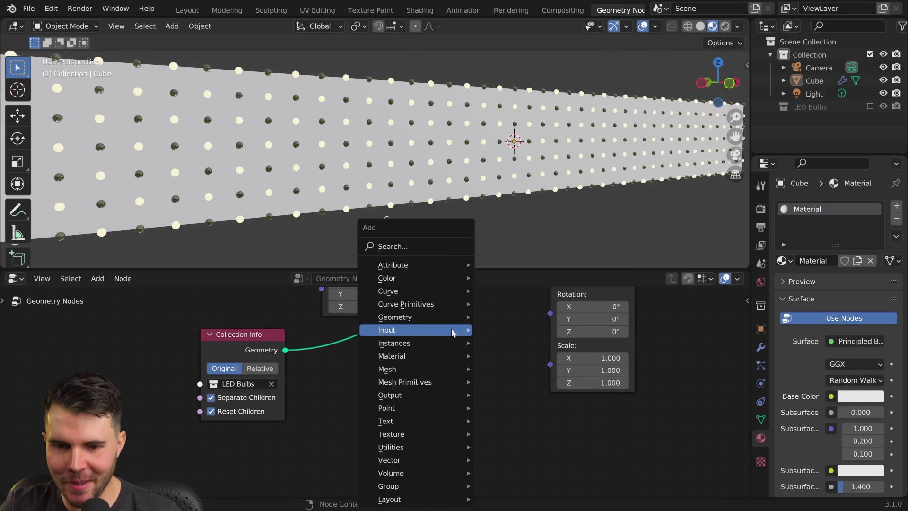
{"action": "mouse_move", "coordinate": [447, 316]}
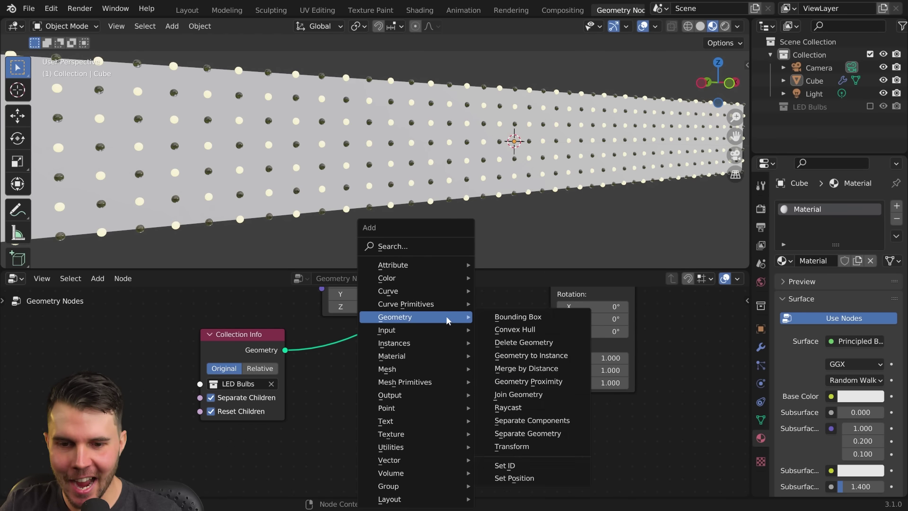
{"action": "left_click", "coordinate": [526, 407]}
{"action": "left_click", "coordinate": [457, 352]}
{"action": "scroll", "coordinate": [458, 351], "scroll_direction": "down", "scroll_amount": 3}
{"action": "middle_click_drag", "start_coordinate": [479, 365], "coordinate": [436, 341]}
{"action": "scroll", "coordinate": [463, 343], "scroll_direction": "up", "scroll_amount": 1}
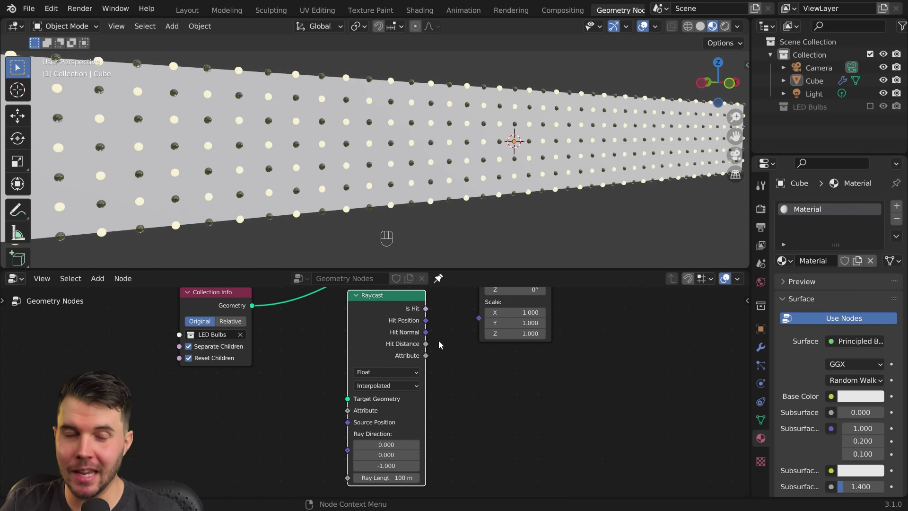
- Enlarge the node editor slightly and set the Raycast node's data type to Boolean
{"action": "left_click_drag", "start_coordinate": [482, 267], "coordinate": [491, 242]}
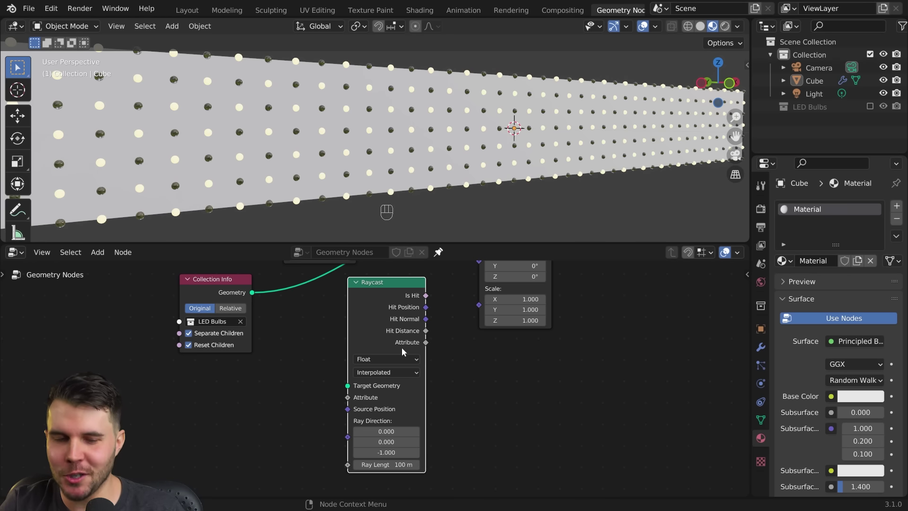
{"action": "scroll", "coordinate": [431, 339], "scroll_direction": "up", "scroll_amount": 1}
{"action": "left_click", "coordinate": [388, 354]}
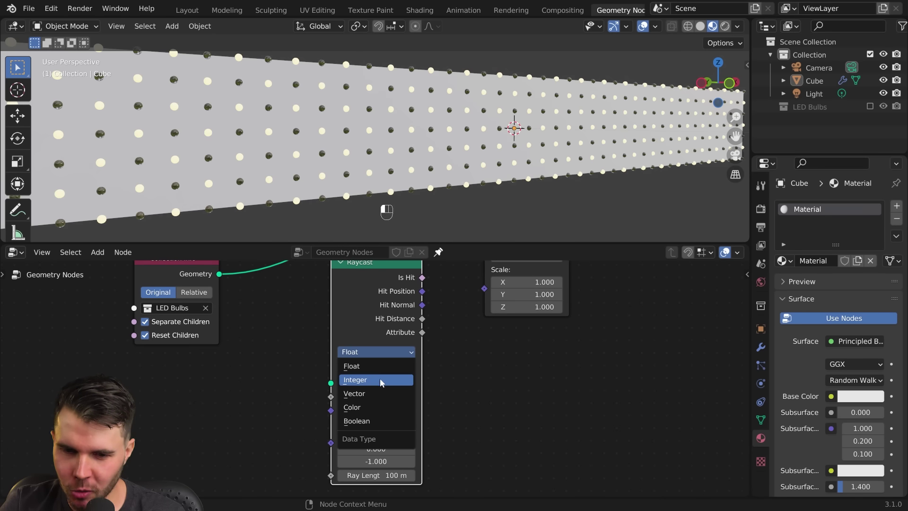
{"action": "left_click", "coordinate": [367, 425]}
{"action": "left_click_drag", "start_coordinate": [376, 306], "coordinate": [383, 311]}
{"action": "middle_click_drag", "start_coordinate": [419, 316], "coordinate": [395, 366]}
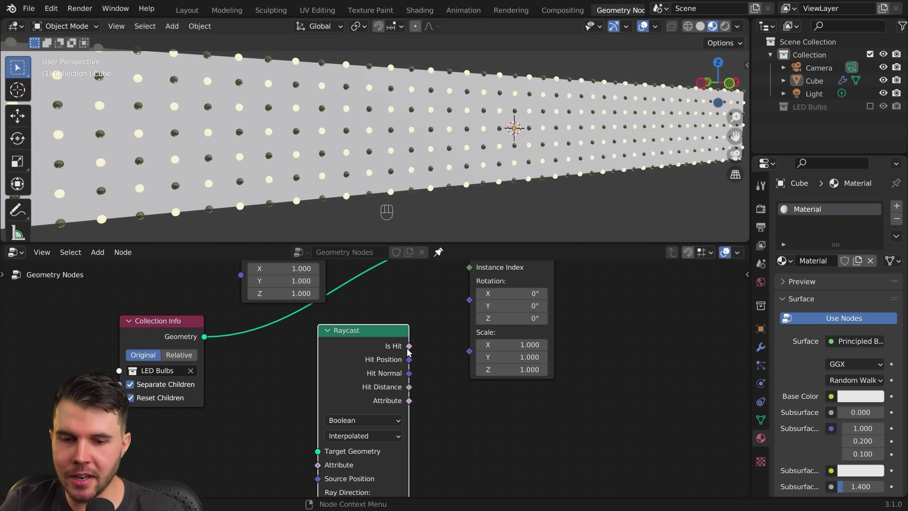
{"action": "mouse_move", "coordinate": [408, 346]}
{"action": "left_mouse_down"}
{"action": "mouse_move", "coordinate": [441, 329]}
{"action": "mouse_move", "coordinate": [410, 350]}
{"action": "left_mouse_up"}
{"action": "middle_click_drag", "start_coordinate": [410, 350], "coordinate": [457, 314]}
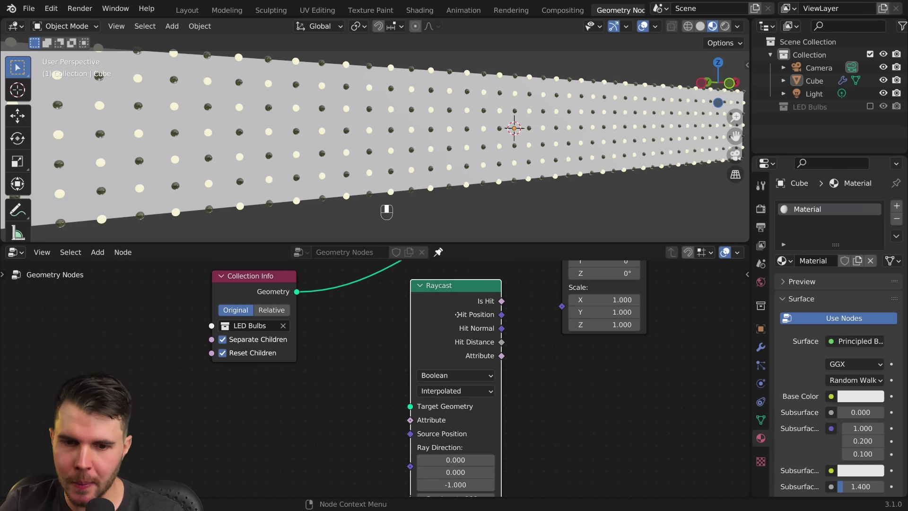
- Add a text object to the scene at the LED strip and view it from the side
{"action": "scroll", "coordinate": [538, 187], "scroll_direction": "down", "scroll_amount": 2}
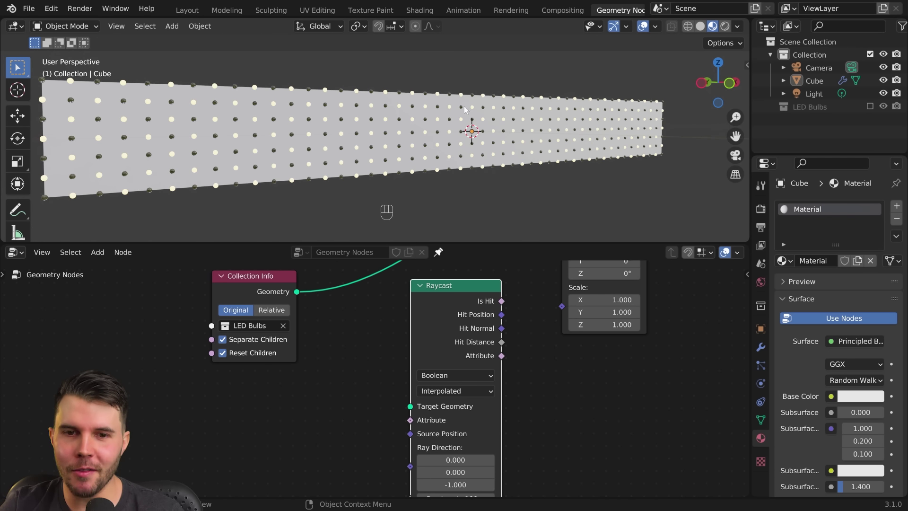
{"action": "key", "text": "shift+a"}
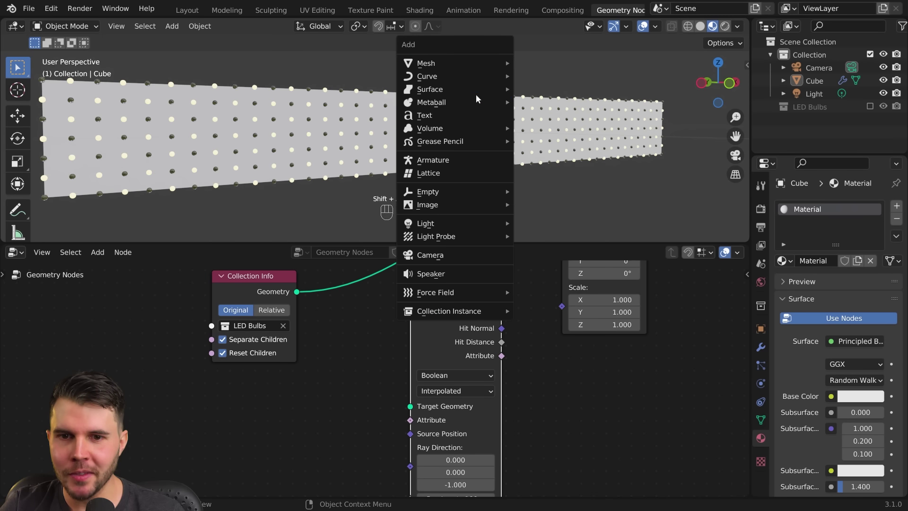
{"action": "left_click", "coordinate": [465, 115]}
{"action": "middle_click_drag", "start_coordinate": [468, 118], "coordinate": [553, 132]}
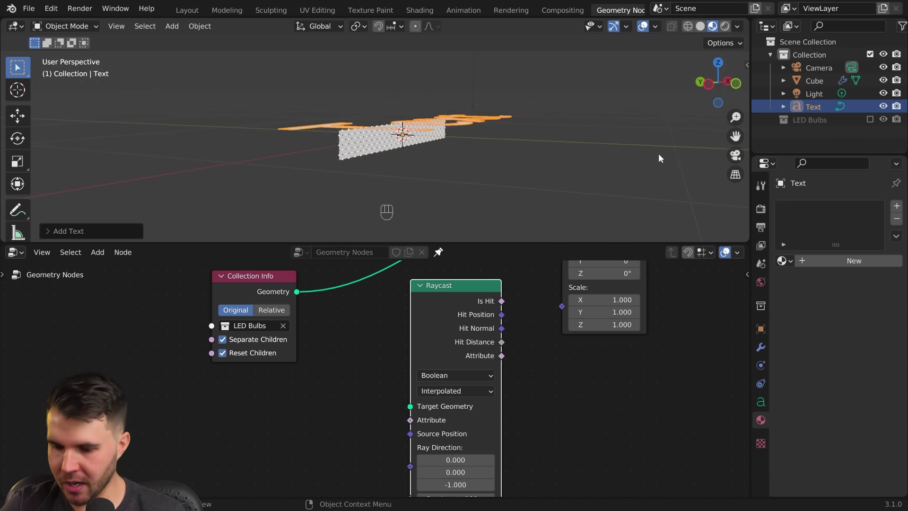
- Stand the text object upright by rotating it 90° about X, and scale it down to about 0.128
{"action": "key", "text": "KP_3"}
{"action": "key", "text": "r"}
{"action": "left_click", "coordinate": [371, 47]}
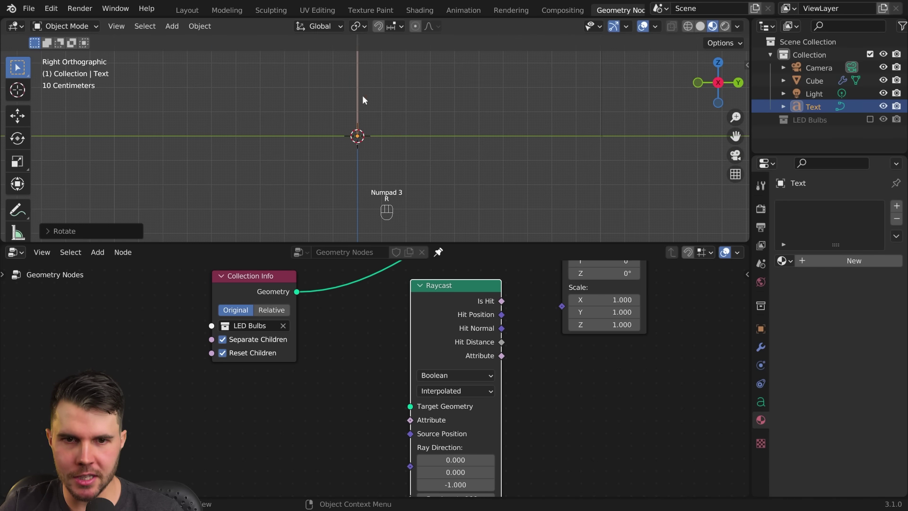
{"action": "middle_click_drag", "start_coordinate": [371, 47], "coordinate": [578, 117]}
{"action": "key", "text": "s"}
{"action": "left_click", "coordinate": [425, 143]}
- From the front view, move the text down and sideways so it sits within the height of the LED panel
{"action": "key", "text": "KP_1"}
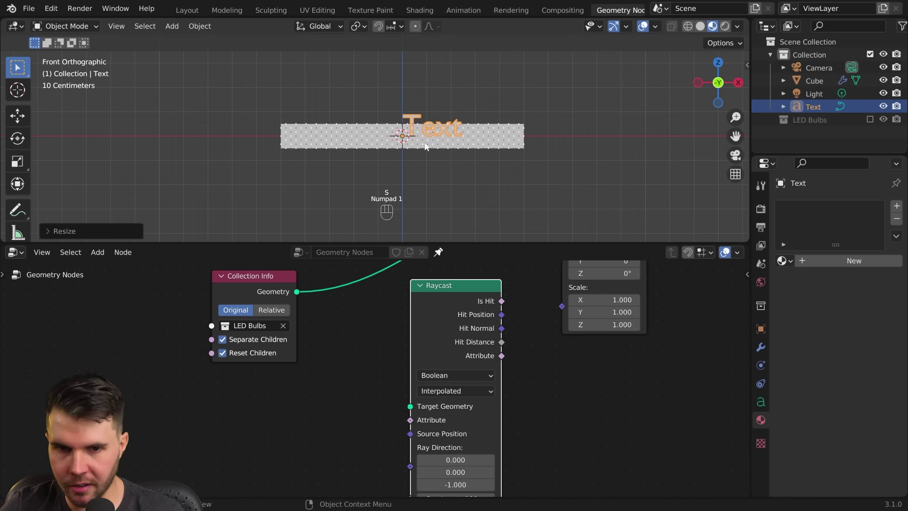
{"action": "scroll", "coordinate": [426, 142], "scroll_direction": "up", "scroll_amount": 6}
{"action": "key", "text": "g"}
{"action": "left_click", "coordinate": [437, 157]}
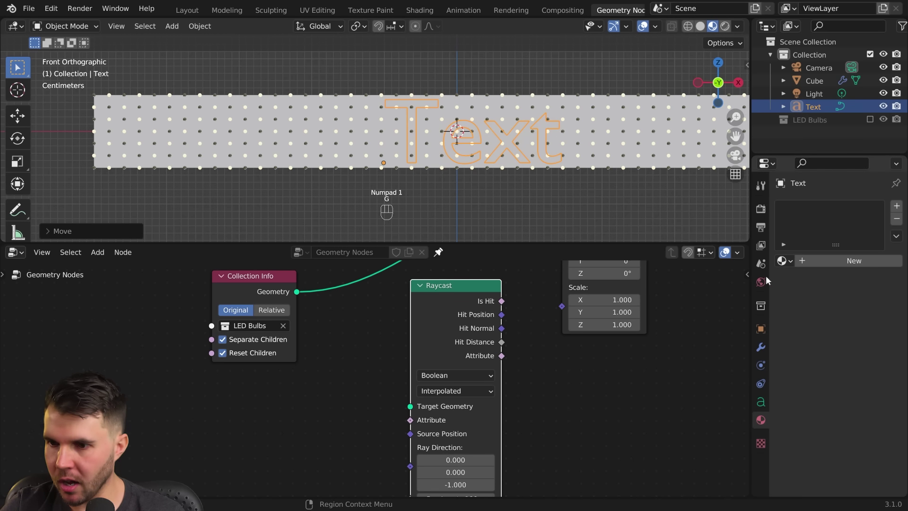
- Extrude the text geometry by 0.057 m so it has depth through the LED panel
{"action": "left_click", "coordinate": [760, 401]}
{"action": "middle_click_drag", "start_coordinate": [563, 182], "coordinate": [667, 224]}
{"action": "scroll", "coordinate": [821, 347], "scroll_direction": "down", "scroll_amount": 1}
{"action": "left_click", "coordinate": [806, 325]}
{"action": "scroll", "coordinate": [814, 331], "scroll_direction": "down", "scroll_amount": 2}
{"action": "scroll", "coordinate": [673, 231], "scroll_direction": "up", "scroll_amount": 4}
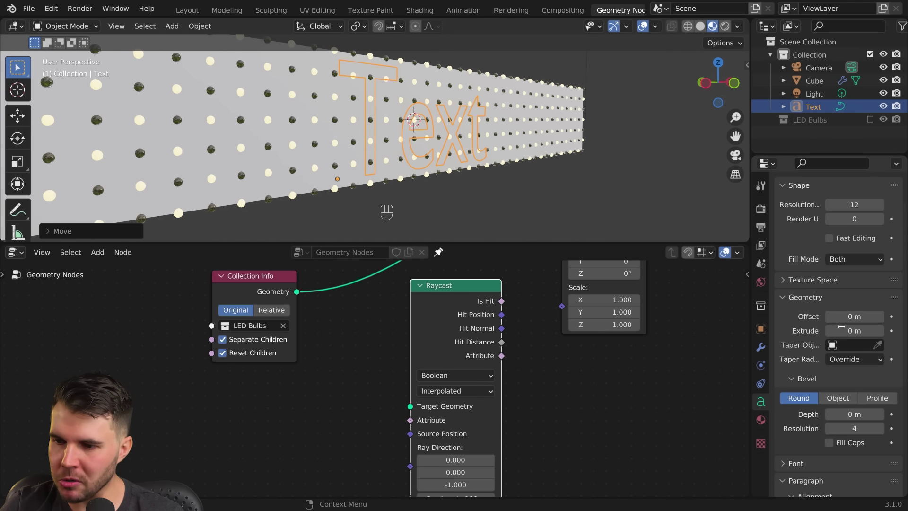
{"action": "left_click_drag", "start_coordinate": [854, 331], "coordinate": [868, 330], "text": "shift"}
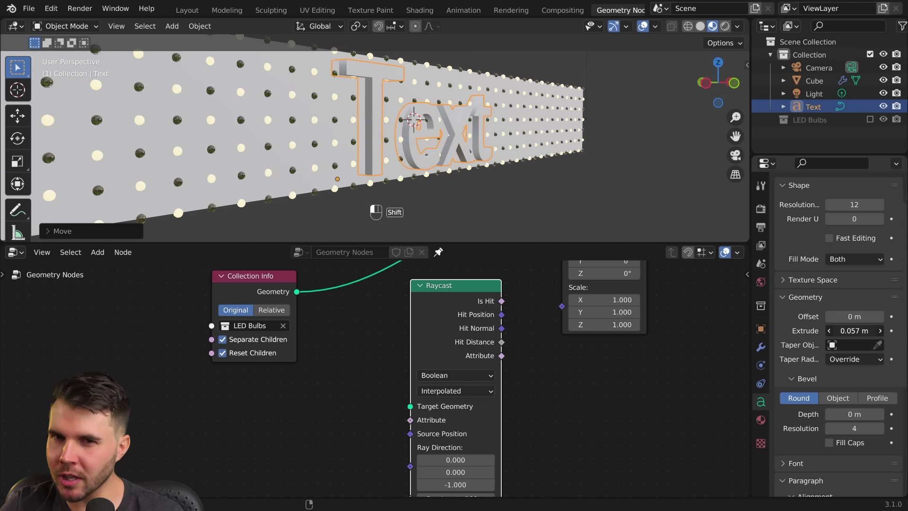
{"action": "middle_click_drag", "start_coordinate": [525, 149], "coordinate": [493, 150]}
{"action": "scroll", "coordinate": [493, 150], "scroll_direction": "up", "scroll_amount": 2}
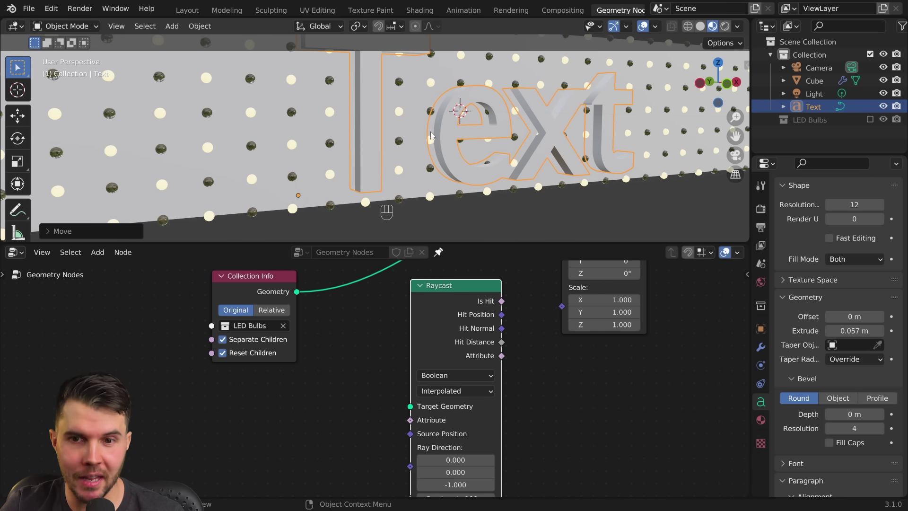
- Add an Object Info node for the Text object and connect its Geometry to the Raycast node's Target Geometry
{"action": "scroll", "coordinate": [518, 297], "scroll_direction": "down", "scroll_amount": 2}
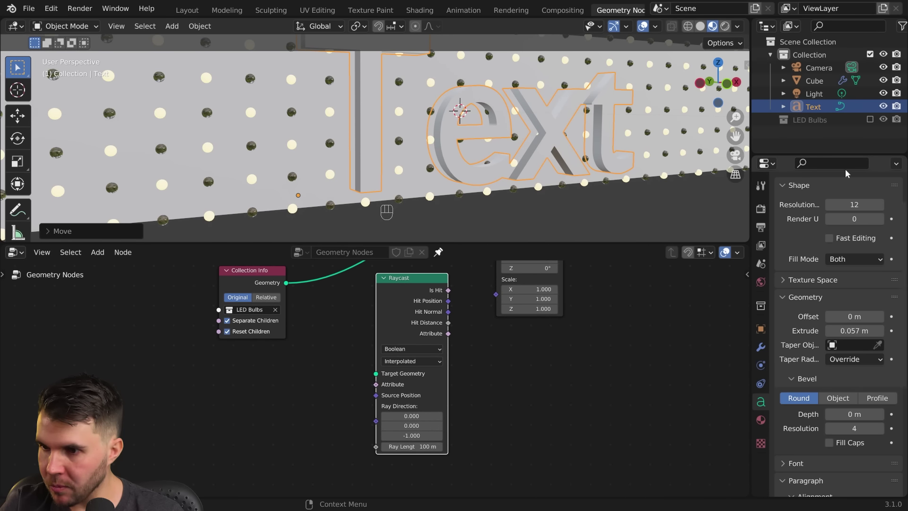
{"action": "left_click_drag", "start_coordinate": [822, 105], "coordinate": [291, 385]}
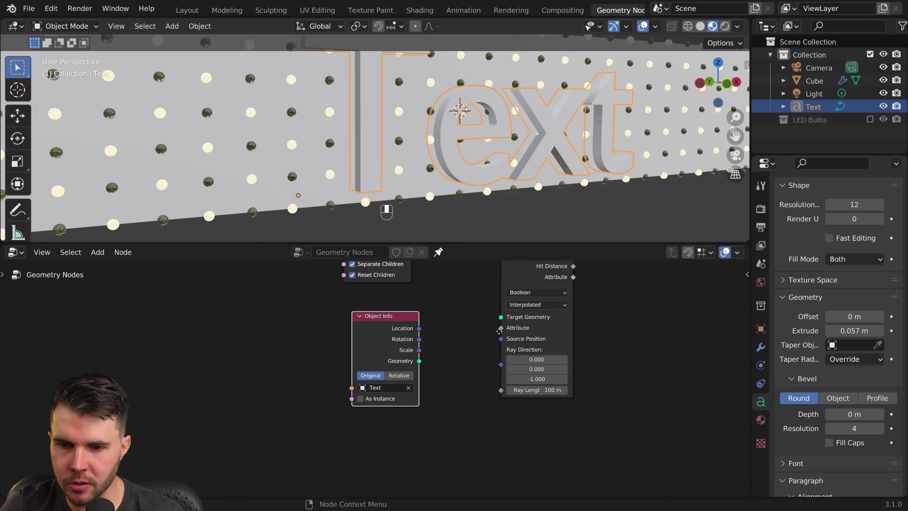
{"action": "middle_click_drag", "start_coordinate": [367, 354], "coordinate": [416, 318]}
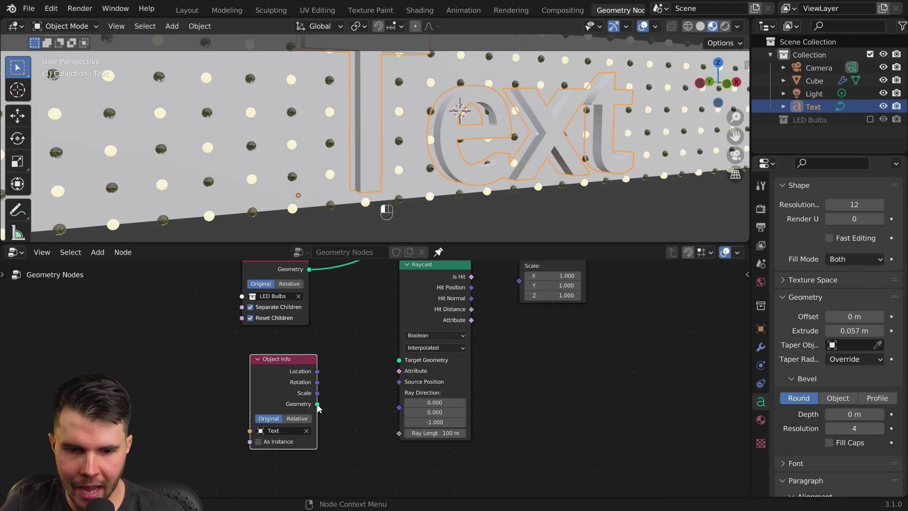
{"action": "left_click_drag", "start_coordinate": [318, 404], "coordinate": [399, 362]}
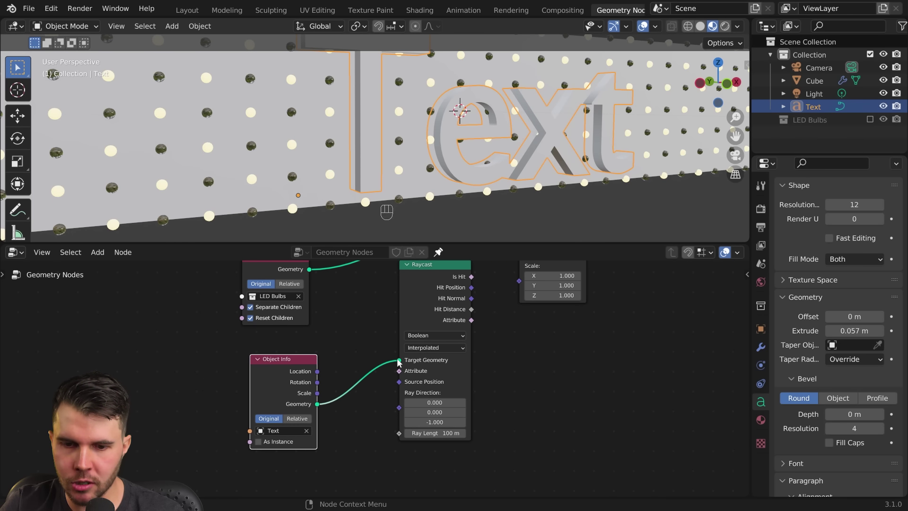
- Connect the Raycast node's Is Hit output to the Instance Index of Instance on Points and view the bulbs
{"action": "scroll", "coordinate": [460, 218], "scroll_direction": "down", "scroll_amount": 1}
{"action": "scroll", "coordinate": [401, 379], "scroll_direction": "up", "scroll_amount": 3}
{"action": "middle_click_drag", "start_coordinate": [516, 283], "coordinate": [377, 355]}
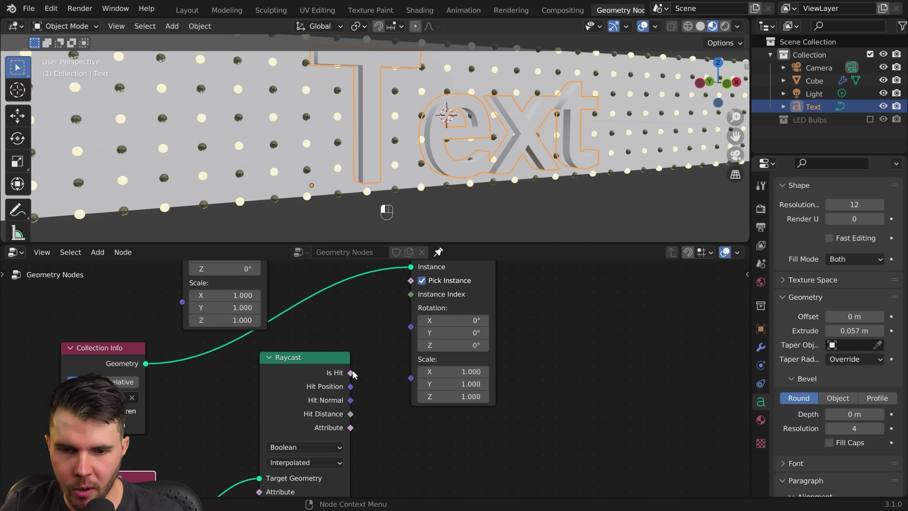
{"action": "left_click_drag", "start_coordinate": [354, 374], "coordinate": [365, 370]}
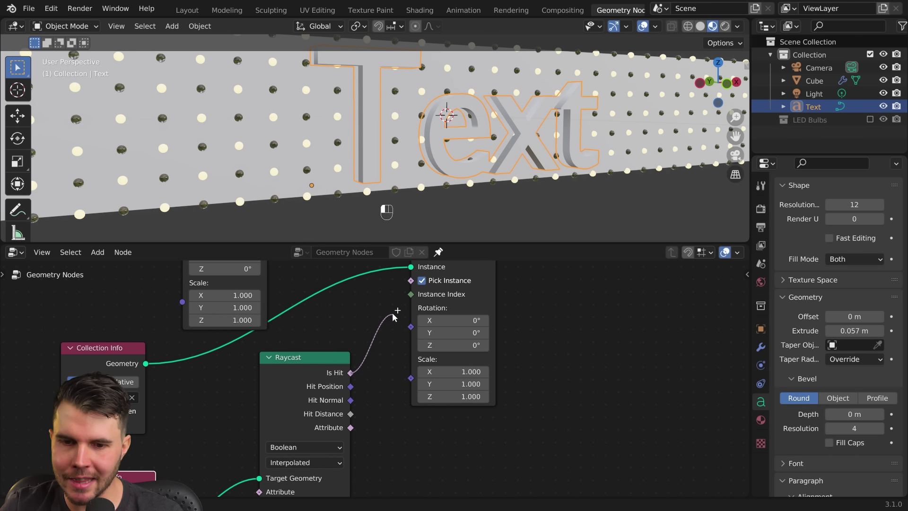
{"action": "left_click_drag", "start_coordinate": [395, 316], "coordinate": [411, 336]}
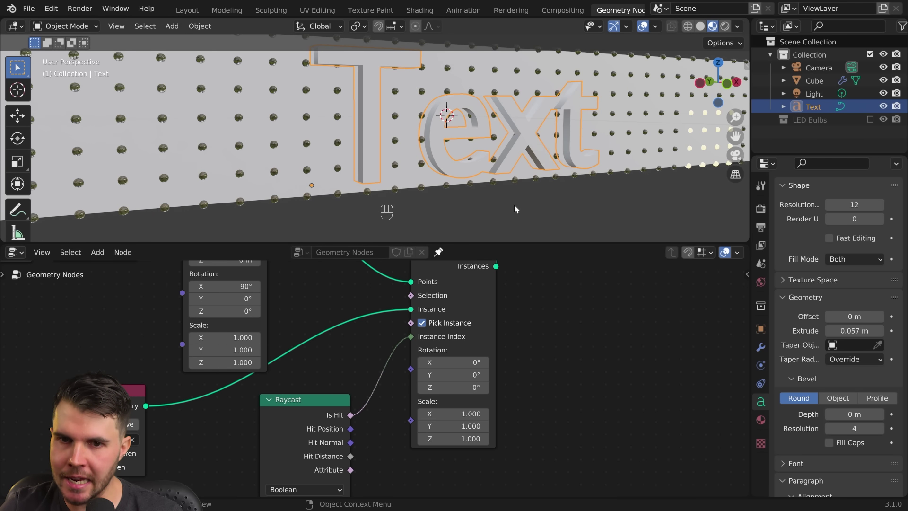
{"action": "middle_click_drag", "start_coordinate": [616, 161], "coordinate": [516, 133]}
{"action": "middle_click_drag", "start_coordinate": [516, 132], "coordinate": [601, 124], "text": "shift"}
{"action": "middle_click_drag", "start_coordinate": [674, 69], "coordinate": [422, 138]}
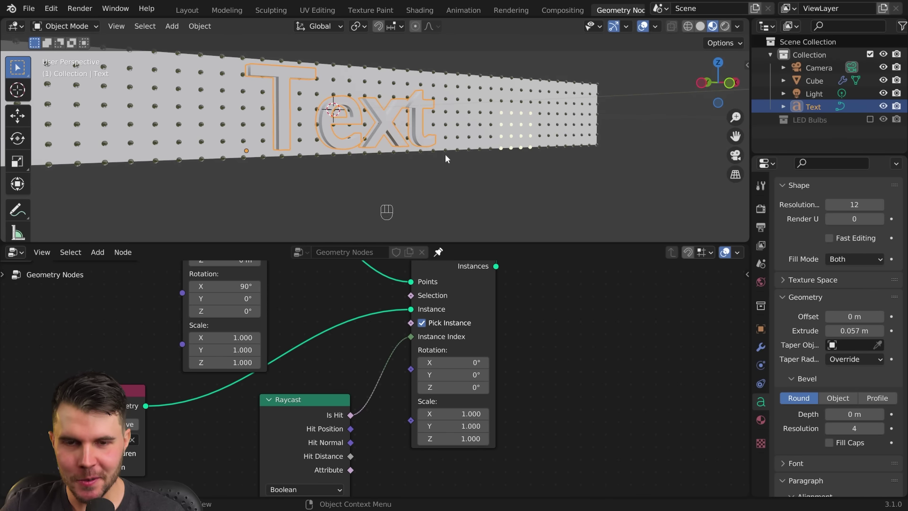
- Set the Object Info node's transform space to Relative
{"action": "middle_click_drag", "start_coordinate": [425, 344], "coordinate": [584, 277]}
{"action": "key", "text": "g"}
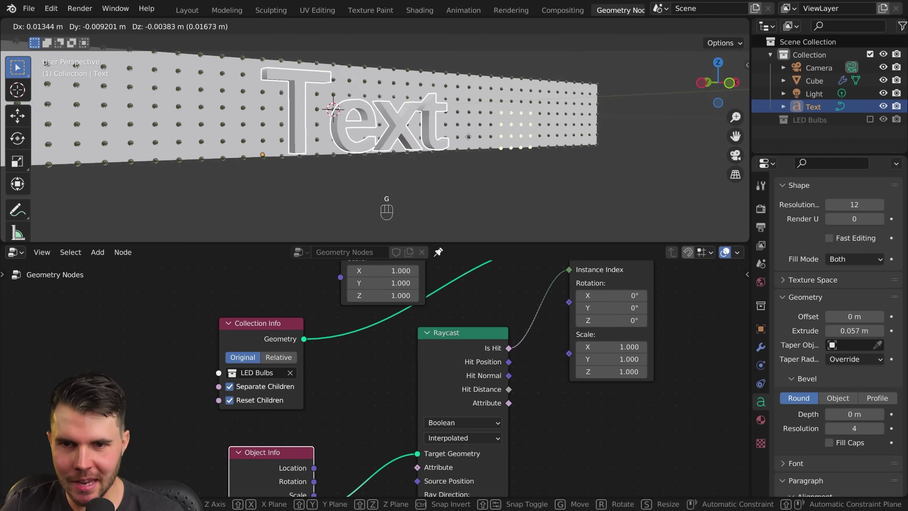
{"action": "right_click", "coordinate": [403, 142]}
{"action": "middle_click_drag", "start_coordinate": [409, 428], "coordinate": [530, 276]}
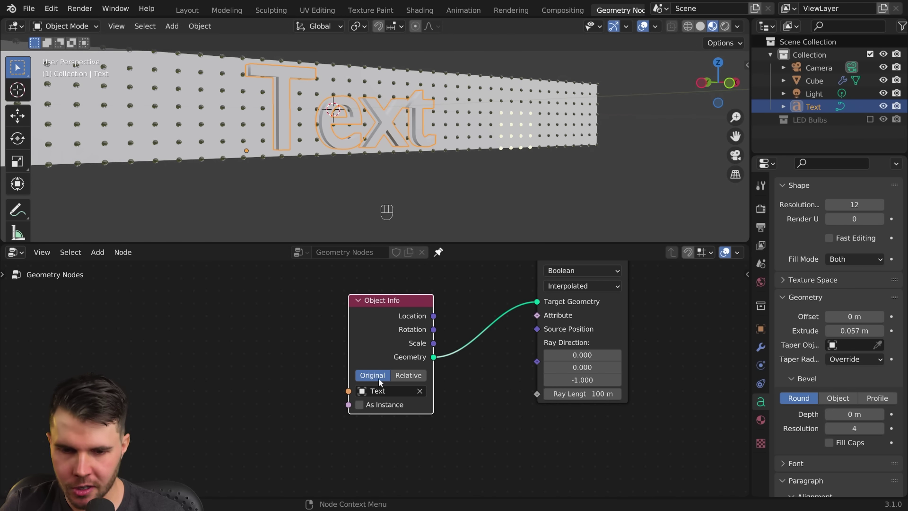
{"action": "left_click", "coordinate": [408, 375]}
- Slide the text along the X axis until its letter T stands over the centre of the LED panel
{"action": "middle_click_drag", "start_coordinate": [459, 172], "coordinate": [461, 152]}
{"action": "key", "text": "g"}
{"action": "key", "text": "g"}
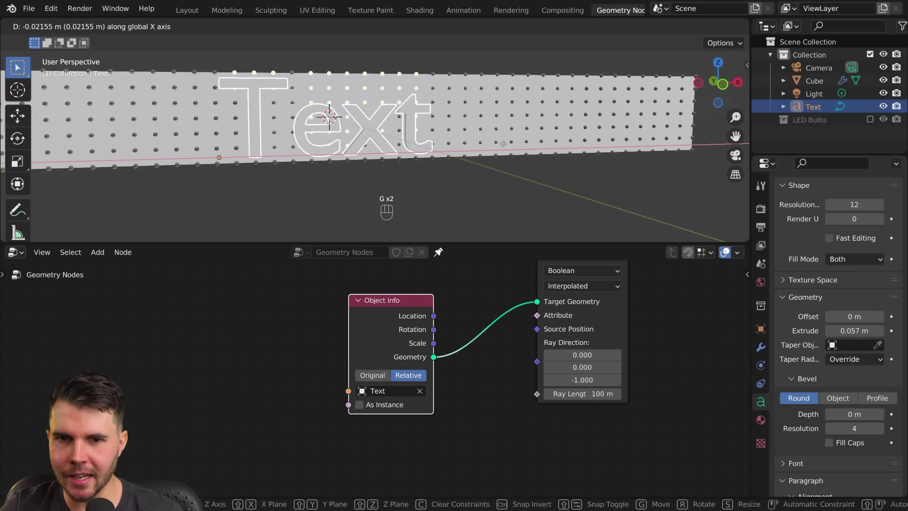
{"action": "left_click", "coordinate": [505, 149]}
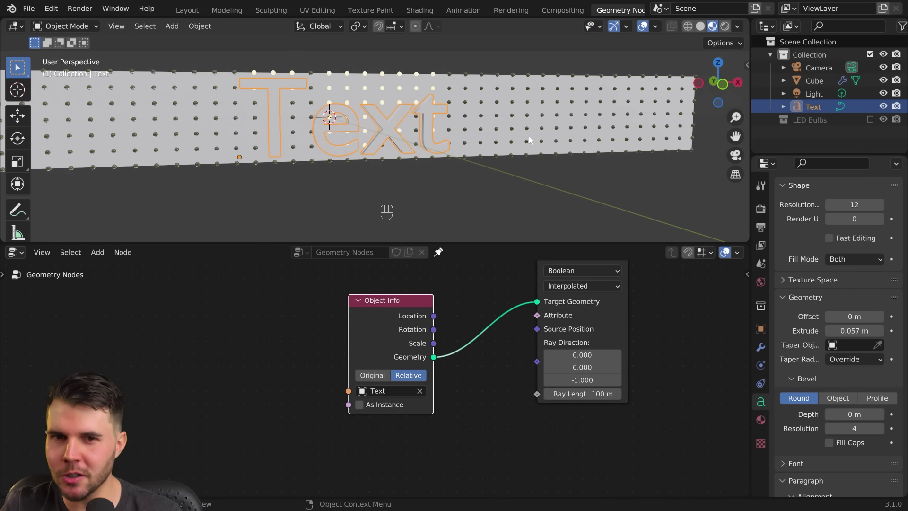
{"action": "key", "text": "g"}
{"action": "key", "text": "x"}
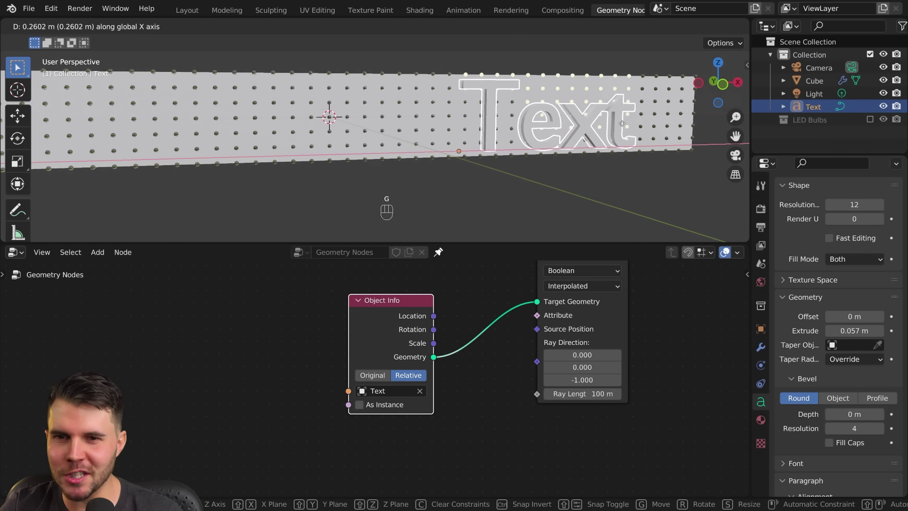
{"action": "left_click", "coordinate": [441, 120]}
{"action": "key", "text": "g"}
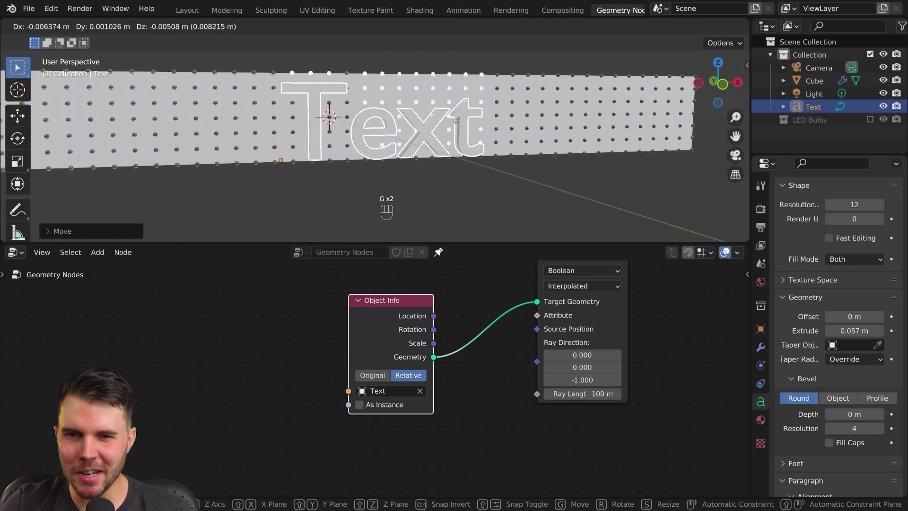
{"action": "right_click", "coordinate": [460, 123]}
{"action": "scroll", "coordinate": [461, 327], "scroll_direction": "up", "scroll_amount": 1}
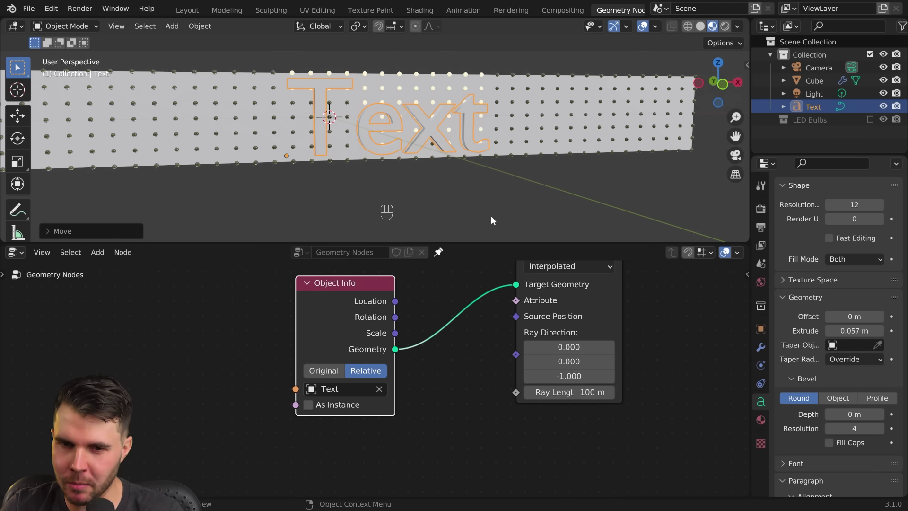
{"action": "scroll", "coordinate": [512, 186], "scroll_direction": "up", "scroll_amount": 1}
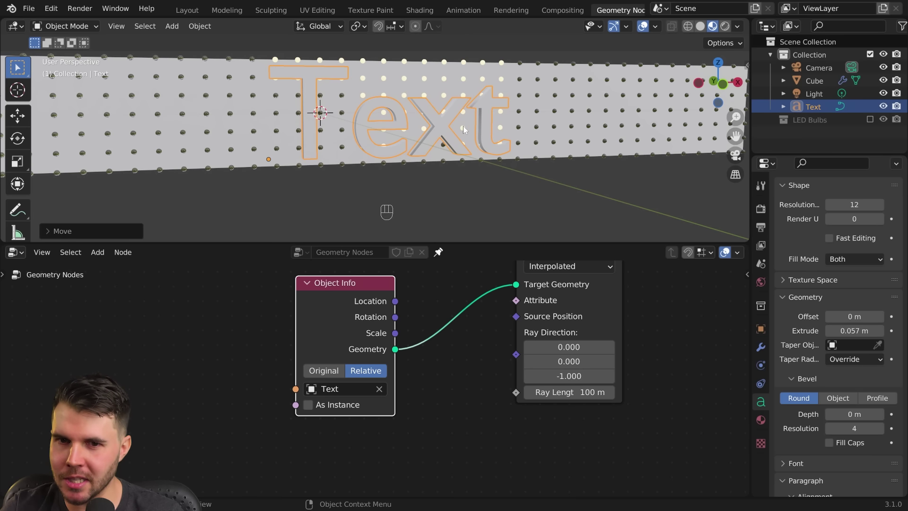
{"action": "middle_click_drag", "start_coordinate": [463, 126], "coordinate": [408, 148]}
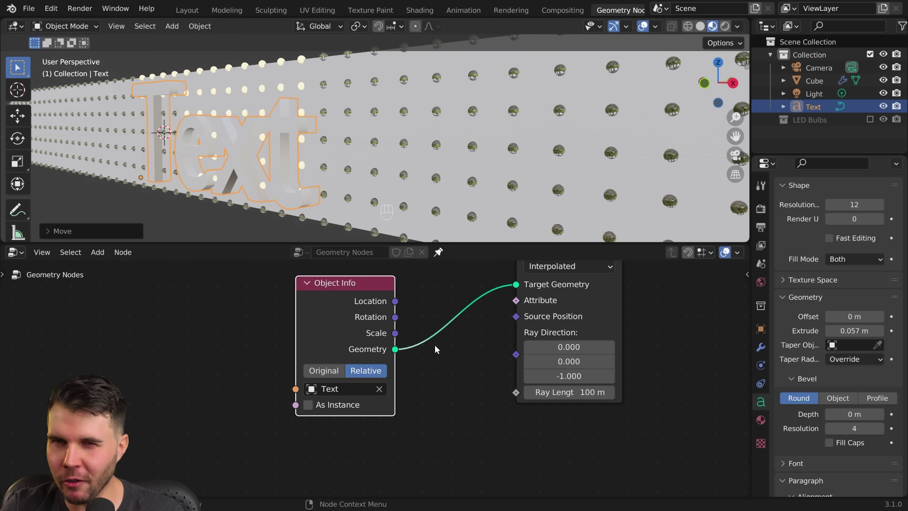
- Move the Object Info node aside and connect a new Normal node to the Raycast node's Ray Direction
{"action": "scroll", "coordinate": [457, 341], "scroll_direction": "down", "scroll_amount": 1}
{"action": "middle_click_drag", "start_coordinate": [461, 336], "coordinate": [487, 332]}
{"action": "left_click_drag", "start_coordinate": [382, 318], "coordinate": [311, 296]}
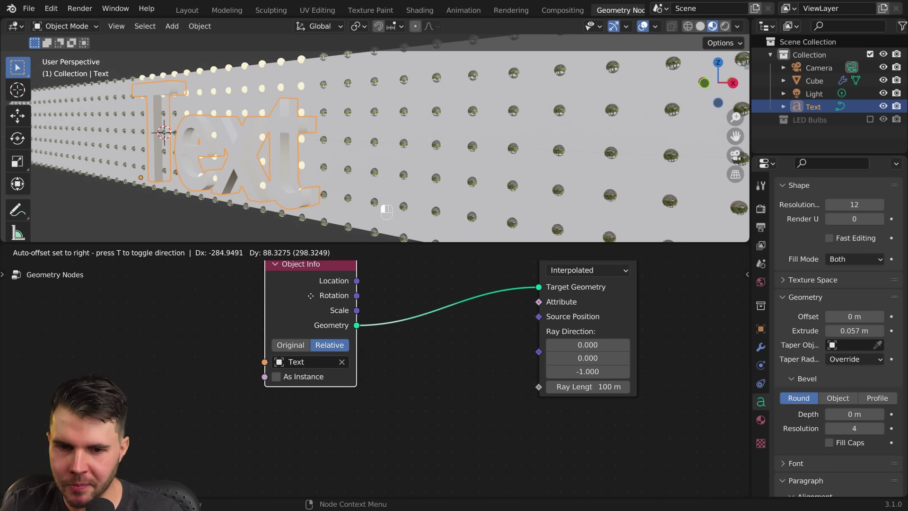
{"action": "middle_click_drag", "start_coordinate": [561, 333], "coordinate": [503, 324]}
{"action": "scroll", "coordinate": [495, 338], "scroll_direction": "up", "scroll_amount": 2}
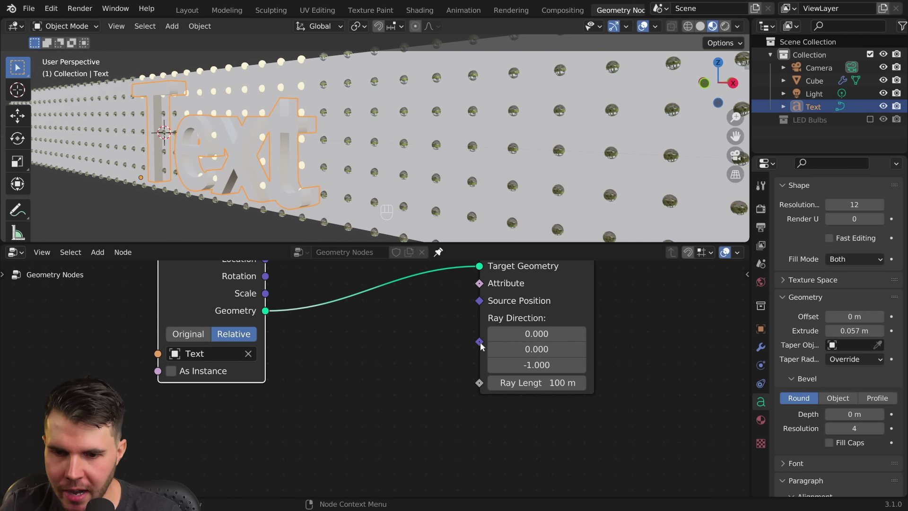
{"action": "left_click_drag", "start_coordinate": [480, 342], "coordinate": [402, 367]}
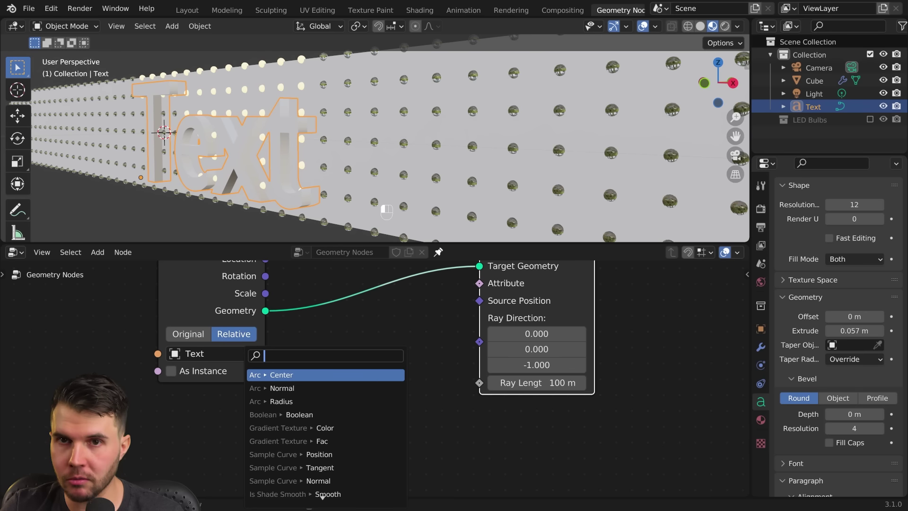
{"action": "type", "text": "normal"}
{"action": "key", "text": "Return"}
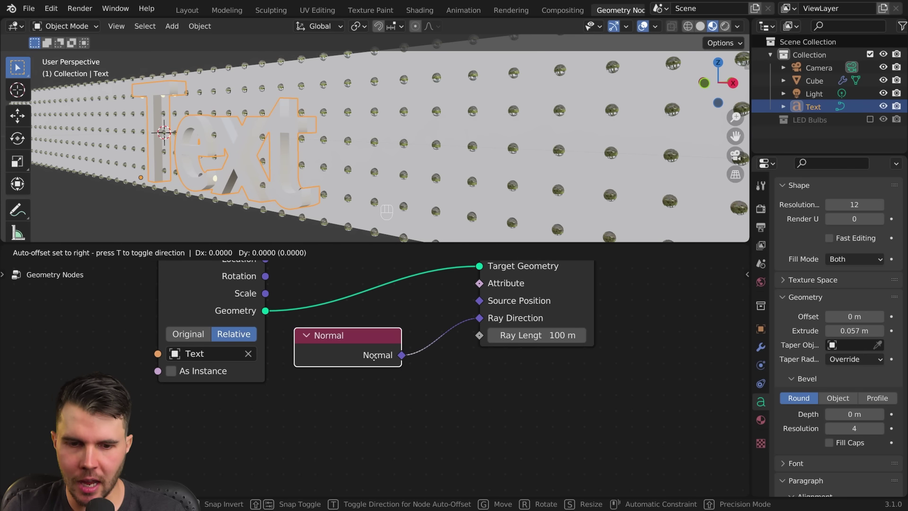
{"action": "left_click", "coordinate": [391, 355]}
- Hide the text object in the viewport to inspect the lit bulbs behind it
{"action": "middle_click_drag", "start_coordinate": [349, 182], "coordinate": [520, 156]}
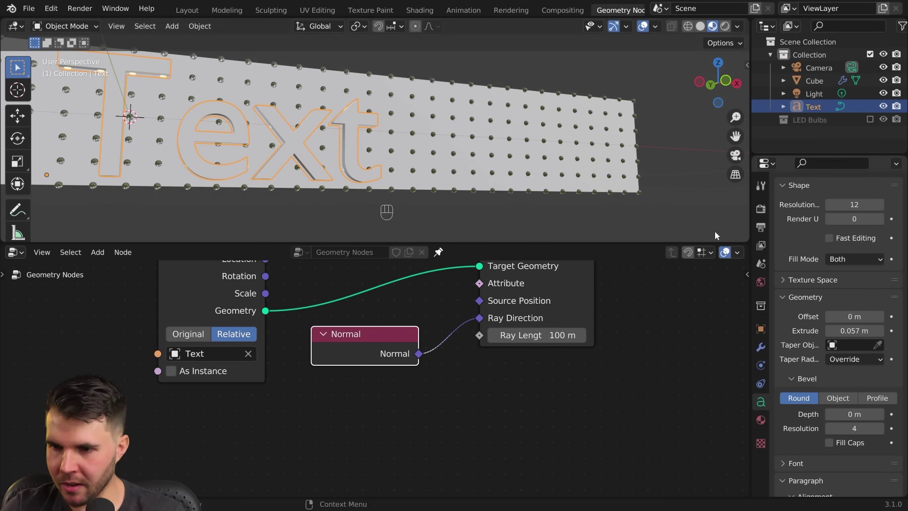
{"action": "middle_click_drag", "start_coordinate": [332, 165], "coordinate": [451, 176], "text": "shift"}
{"action": "key", "text": "g"}
{"action": "left_click", "coordinate": [495, 170]}
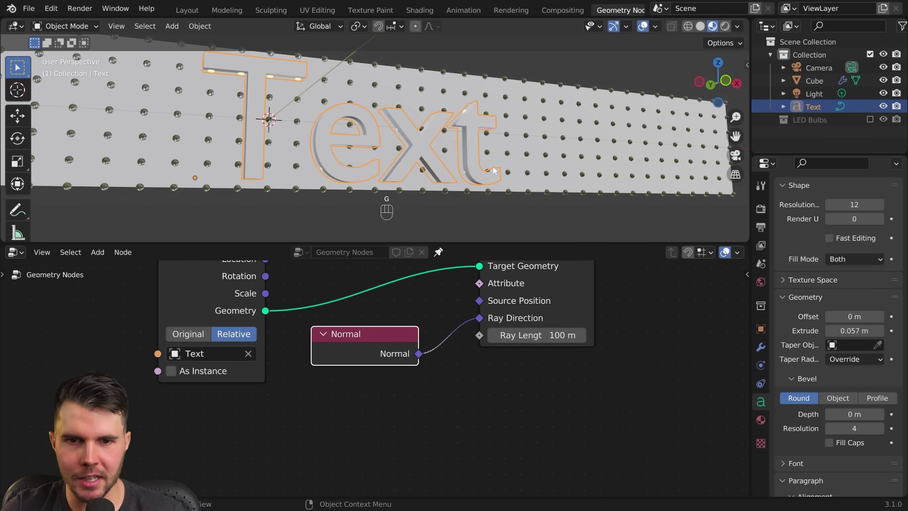
{"action": "left_click", "coordinate": [647, 26]}
{"action": "left_click", "coordinate": [649, 27]}
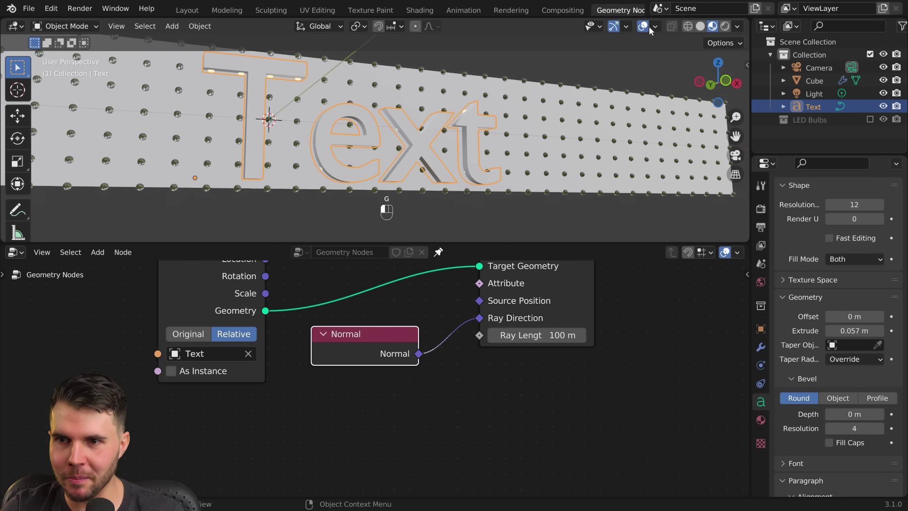
{"action": "left_click", "coordinate": [882, 107]}
{"action": "middle_click_drag", "start_coordinate": [639, 137], "coordinate": [396, 171]}
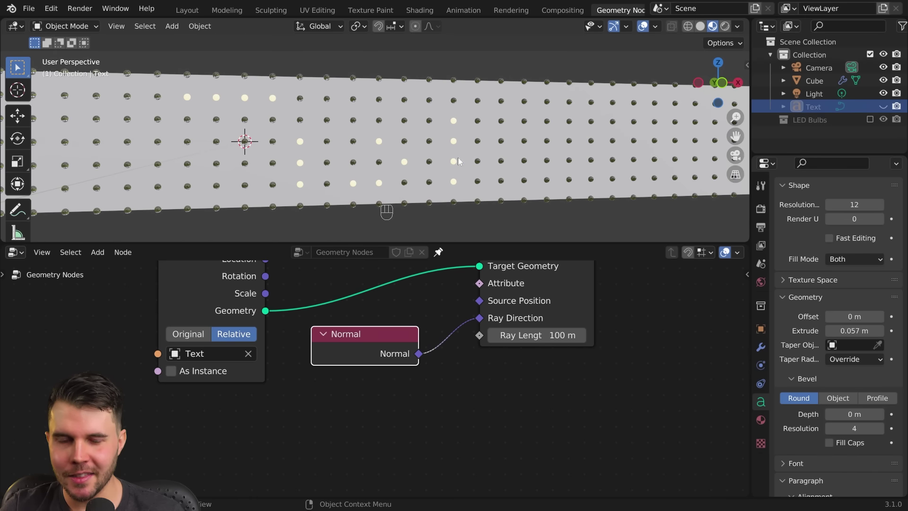
- Raise the Grid node's resolution to 131 vertices in X and 18 in Y
{"action": "middle_click_drag", "start_coordinate": [302, 271], "coordinate": [447, 416]}
{"action": "scroll", "coordinate": [393, 355], "scroll_direction": "up", "scroll_amount": 2}
{"action": "left_click_drag", "start_coordinate": [395, 358], "coordinate": [487, 358], "text": "shift"}
{"action": "left_click_drag", "start_coordinate": [411, 380], "coordinate": [435, 379], "text": "shift"}
{"action": "scroll", "coordinate": [407, 185], "scroll_direction": "down", "scroll_amount": 2}
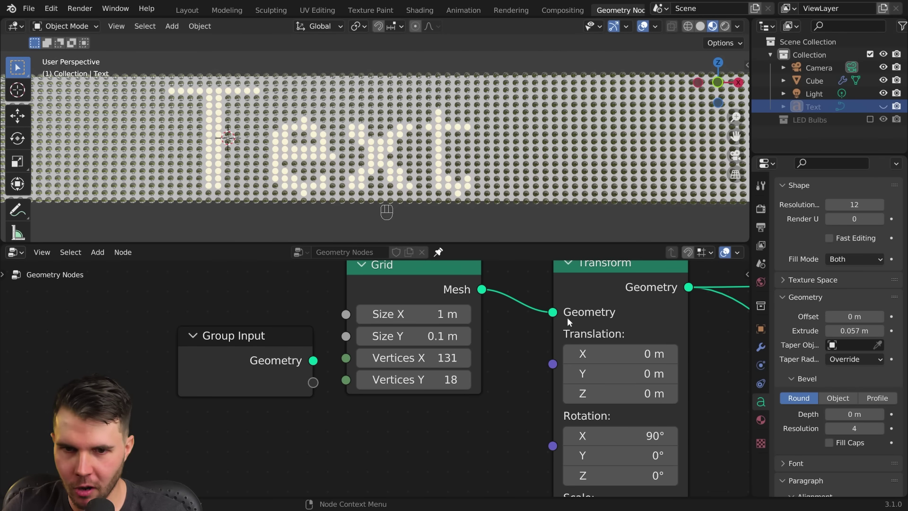
{"action": "middle_click_drag", "start_coordinate": [567, 317], "coordinate": [411, 291]}
- Unhide the Text object and set its viewport display to Wire
{"action": "left_click", "coordinate": [883, 106]}
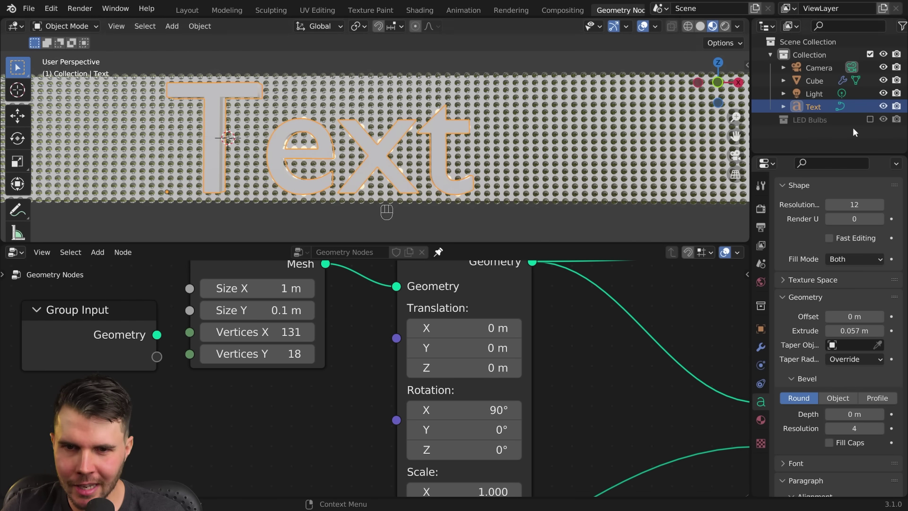
{"action": "left_click", "coordinate": [762, 328]}
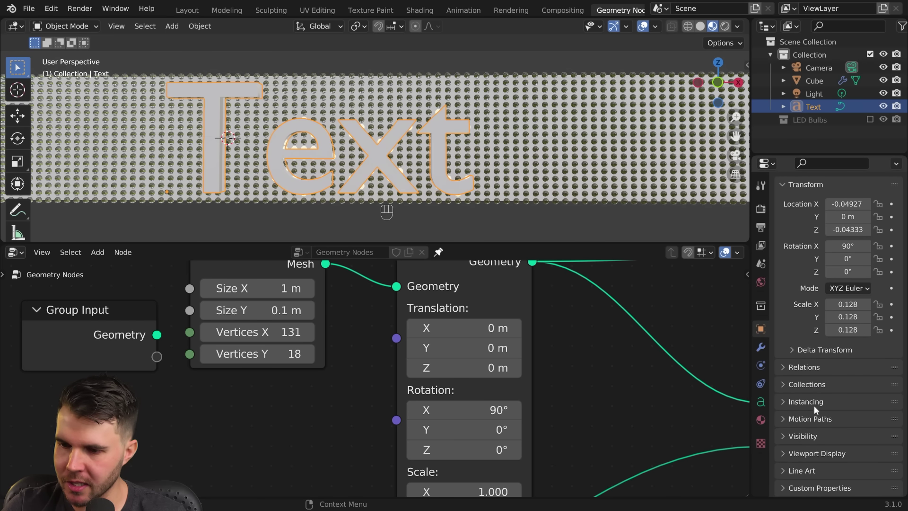
{"action": "left_click", "coordinate": [815, 453]}
{"action": "scroll", "coordinate": [809, 432], "scroll_direction": "down", "scroll_amount": 6}
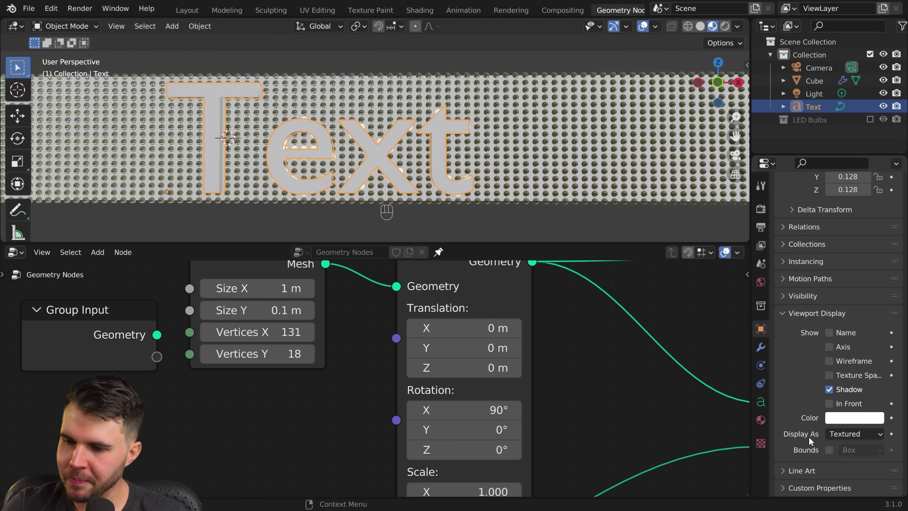
{"action": "left_click", "coordinate": [832, 434]}
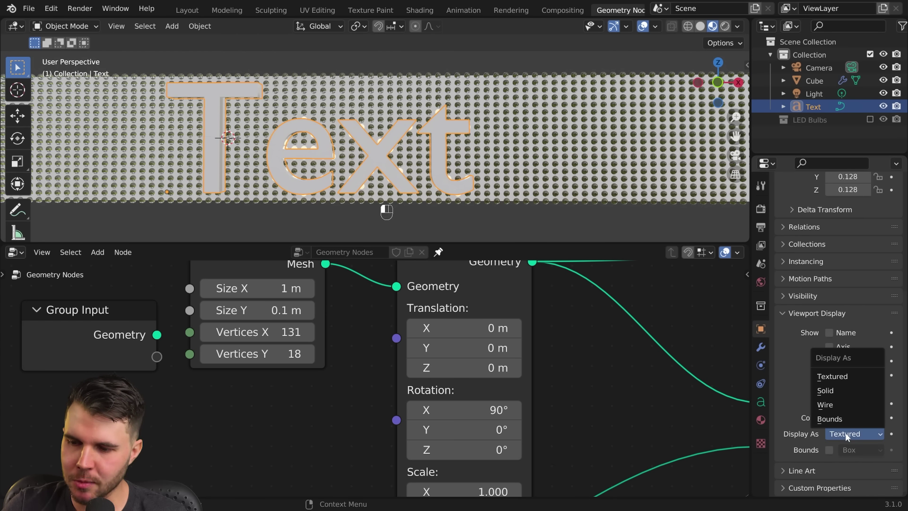
{"action": "left_click", "coordinate": [825, 405]}
- Examine the wireframe text and the LED bulbs behind it from different angles and distances
{"action": "middle_click_drag", "start_coordinate": [446, 161], "coordinate": [496, 170]}
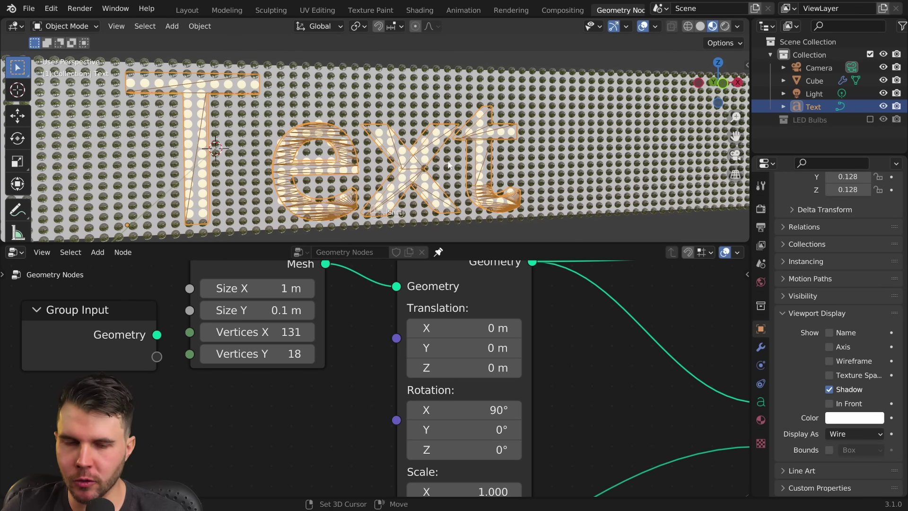
{"action": "scroll", "coordinate": [463, 126], "scroll_direction": "up", "scroll_amount": 2}
{"action": "middle_click_drag", "start_coordinate": [428, 161], "coordinate": [487, 131], "text": "shift"}
{"action": "middle_click_drag", "start_coordinate": [491, 155], "coordinate": [449, 79]}
{"action": "scroll", "coordinate": [380, 123], "scroll_direction": "up", "scroll_amount": 3}
{"action": "scroll", "coordinate": [553, 127], "scroll_direction": "down", "scroll_amount": 8}
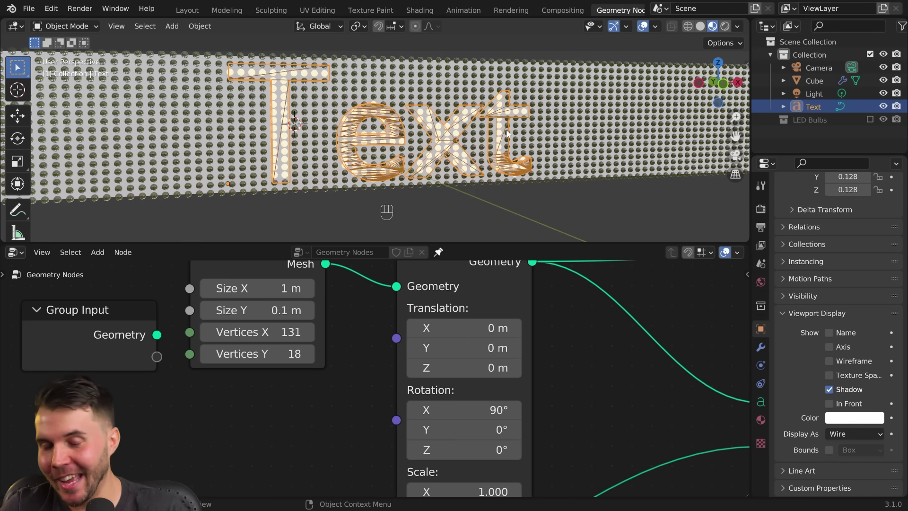
{"action": "scroll", "coordinate": [437, 163], "scroll_direction": "down", "scroll_amount": 3}
{"action": "scroll", "coordinate": [476, 311], "scroll_direction": "down", "scroll_amount": 4}
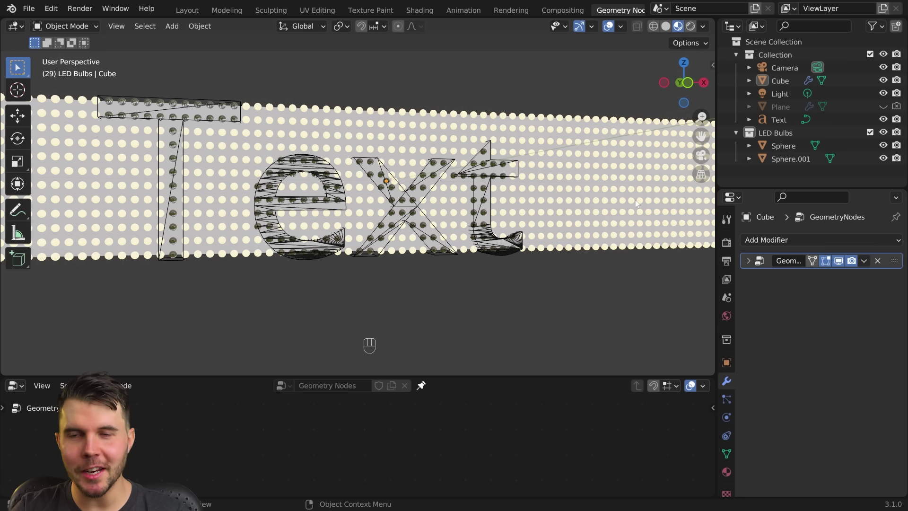
- In the LED Bulbs collection, rename Sphere.001 as 0 and Sphere as 1
{"action": "middle_click_drag", "start_coordinate": [605, 184], "coordinate": [586, 186]}
{"action": "middle_click_drag", "start_coordinate": [585, 186], "coordinate": [498, 174], "text": "shift"}
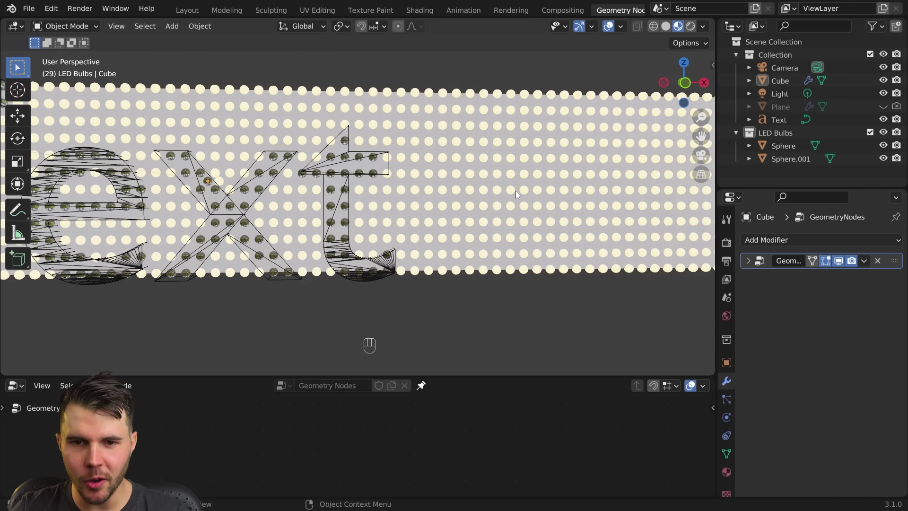
{"action": "left_click", "coordinate": [788, 155]}
{"action": "left_click", "coordinate": [787, 146]}
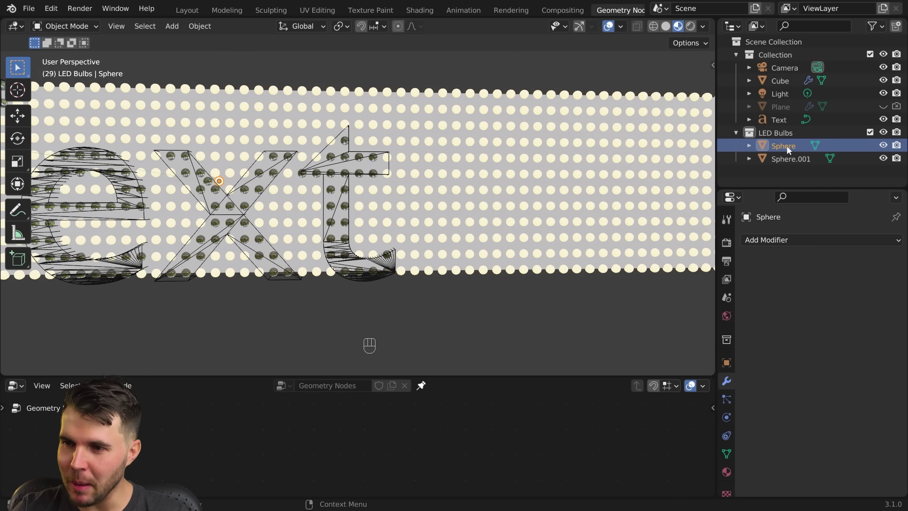
{"action": "double_click", "coordinate": [782, 158]}
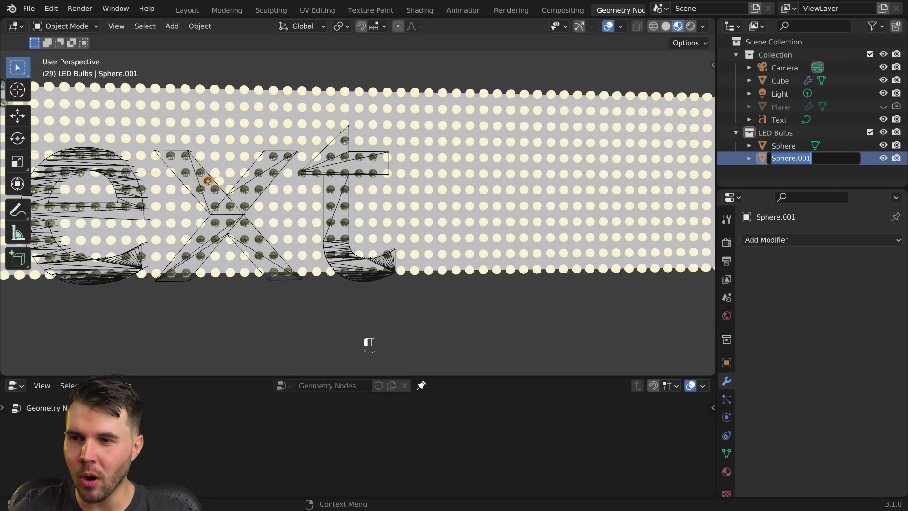
{"action": "key", "text": "Return"}
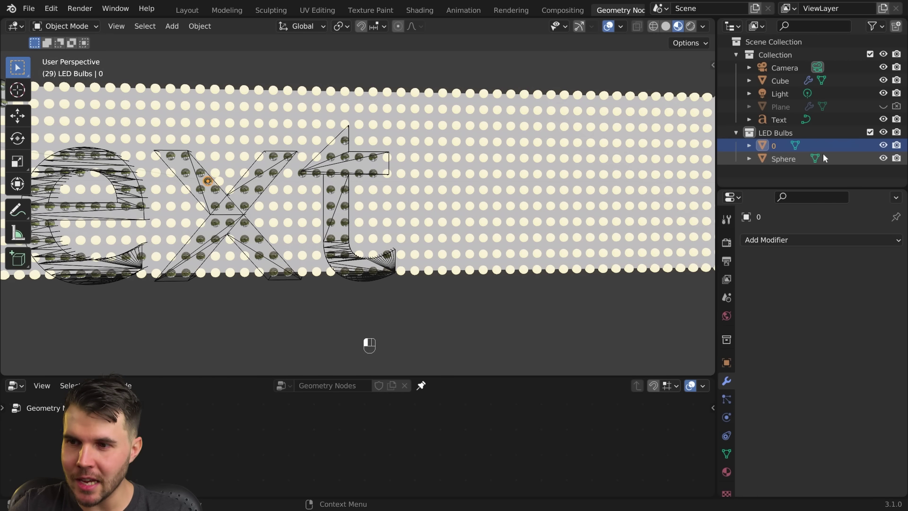
{"action": "left_click", "coordinate": [769, 160]}
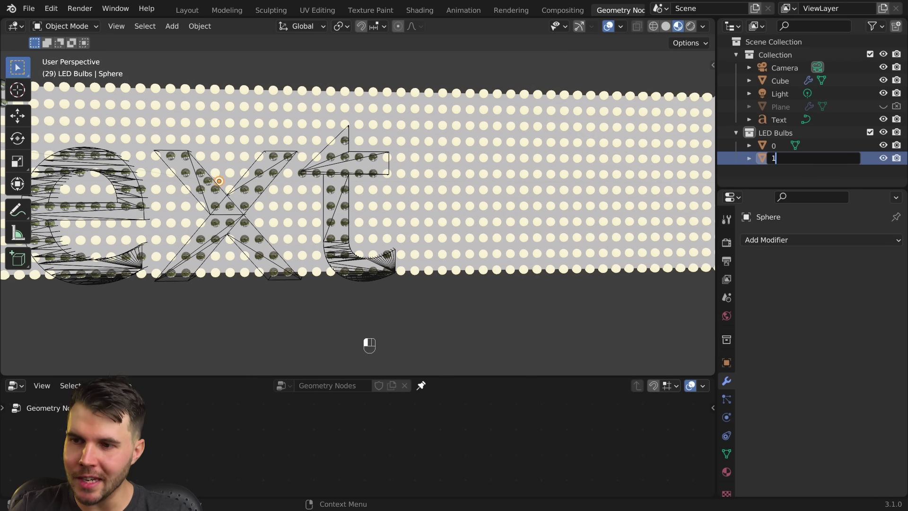
{"action": "key", "text": "Return"}
- Select the text object and move it along the Z axis in front of the LED panel
{"action": "left_click", "coordinate": [388, 174]}
{"action": "key", "text": "g"}
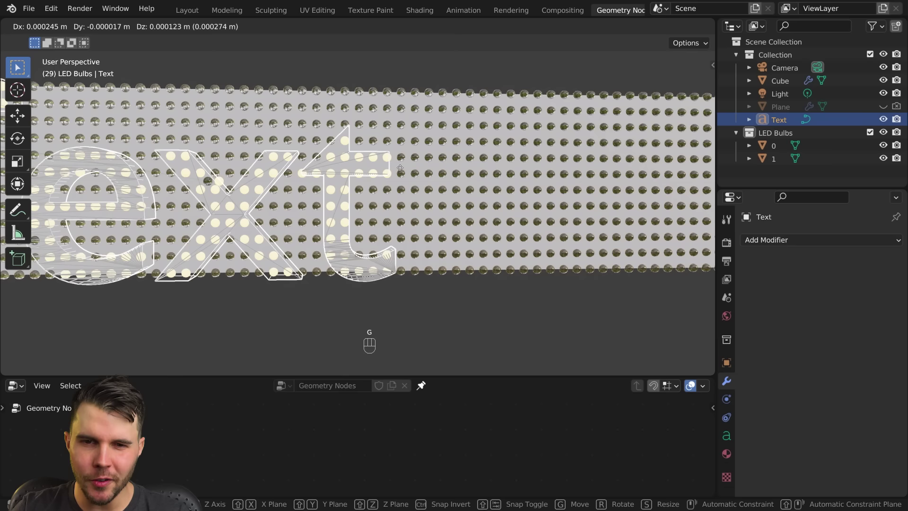
{"action": "key", "text": "z"}
{"action": "left_click", "coordinate": [361, 205]}
{"action": "middle_click_drag", "start_coordinate": [361, 206], "coordinate": [489, 226]}
{"action": "scroll", "coordinate": [377, 217], "scroll_direction": "down", "scroll_amount": 3}
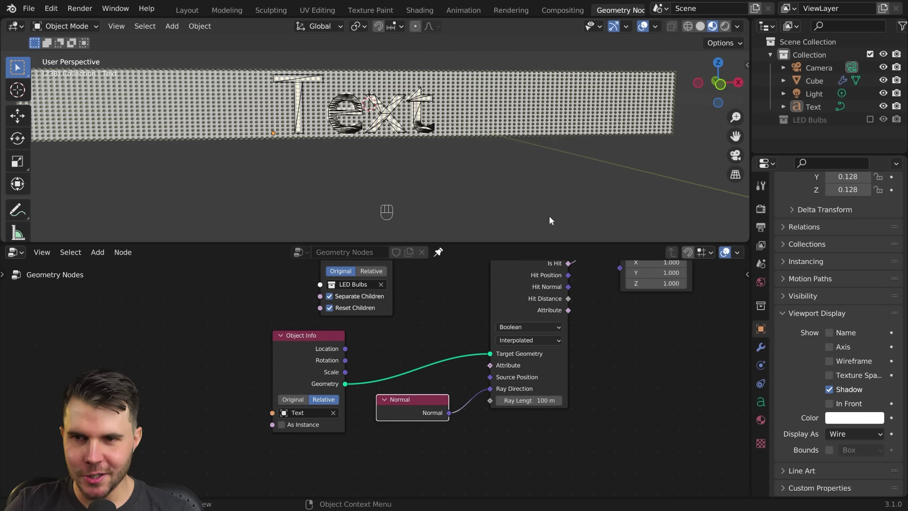
- Hide the viewport overlays, enable Bloom for Eevee, and switch the viewport to rendered shading
{"action": "left_click", "coordinate": [643, 27]}
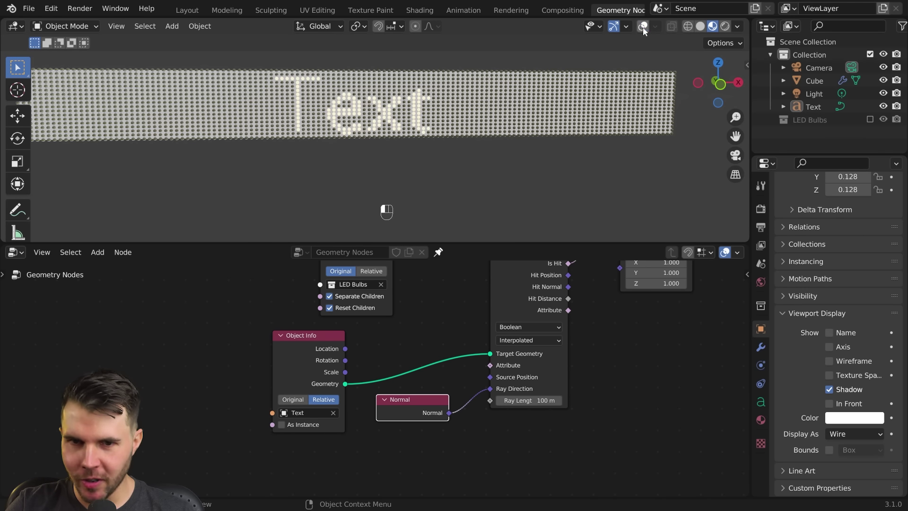
{"action": "left_click", "coordinate": [761, 208]}
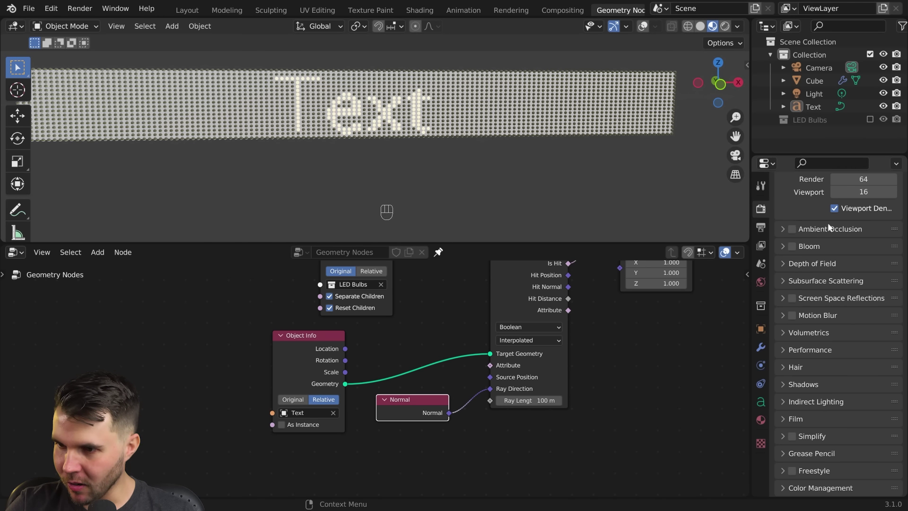
{"action": "scroll", "coordinate": [799, 293], "scroll_direction": "up", "scroll_amount": 3}
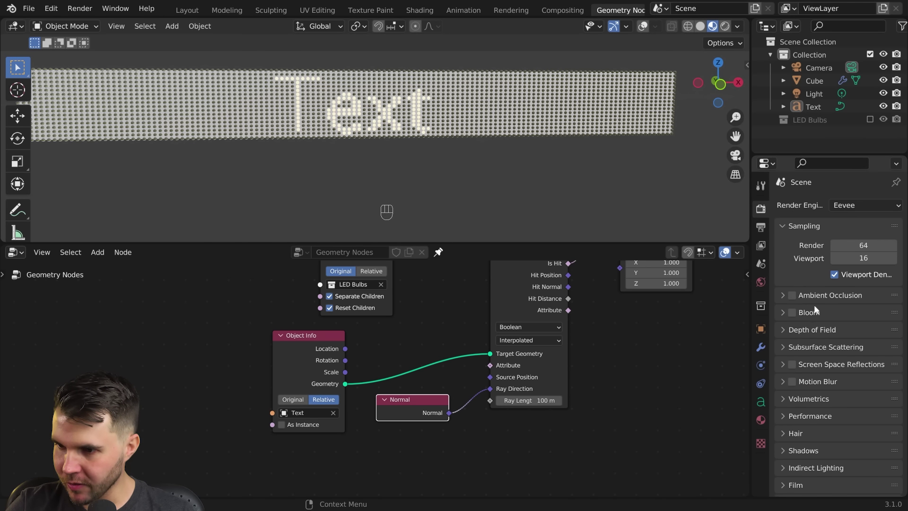
{"action": "left_click", "coordinate": [792, 313]}
{"action": "left_click", "coordinate": [726, 26]}
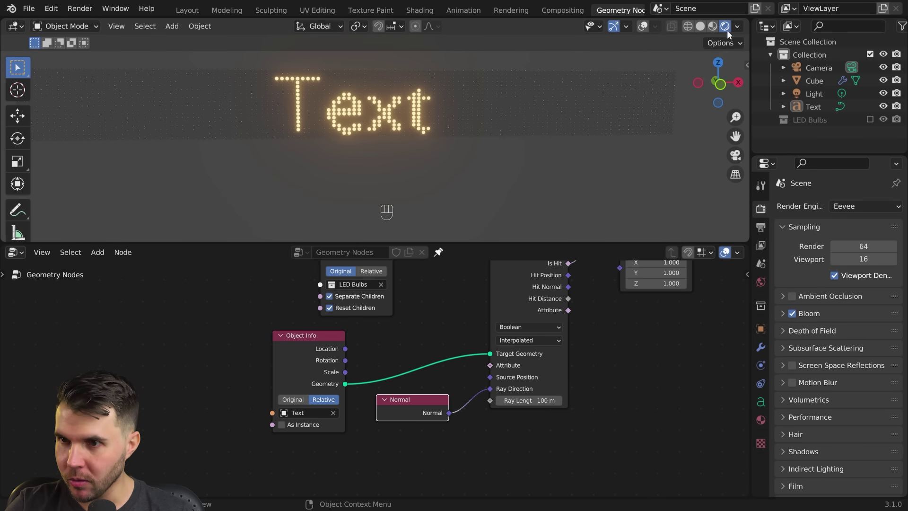
- Expand the Bloom settings and set the bloom radius to 5.000
{"action": "scroll", "coordinate": [457, 141], "scroll_direction": "up", "scroll_amount": 3}
{"action": "middle_click_drag", "start_coordinate": [478, 170], "coordinate": [518, 166]}
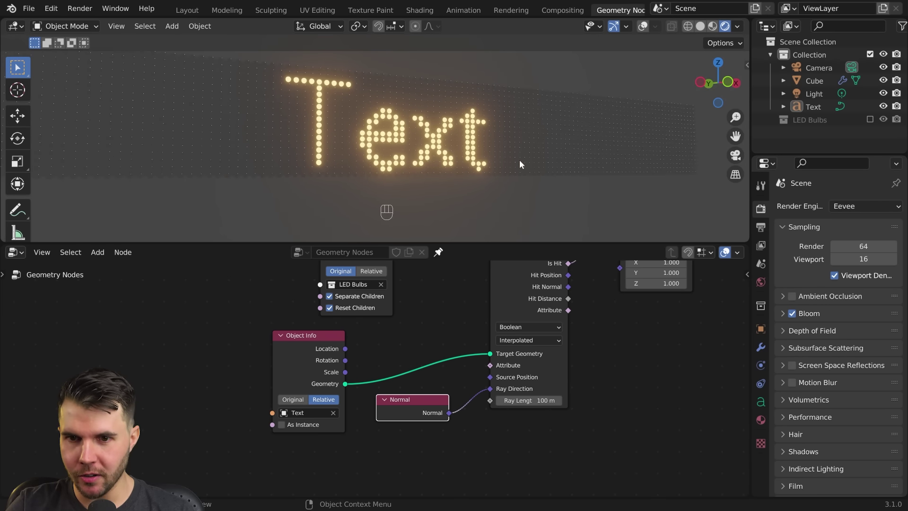
{"action": "left_click", "coordinate": [809, 312]}
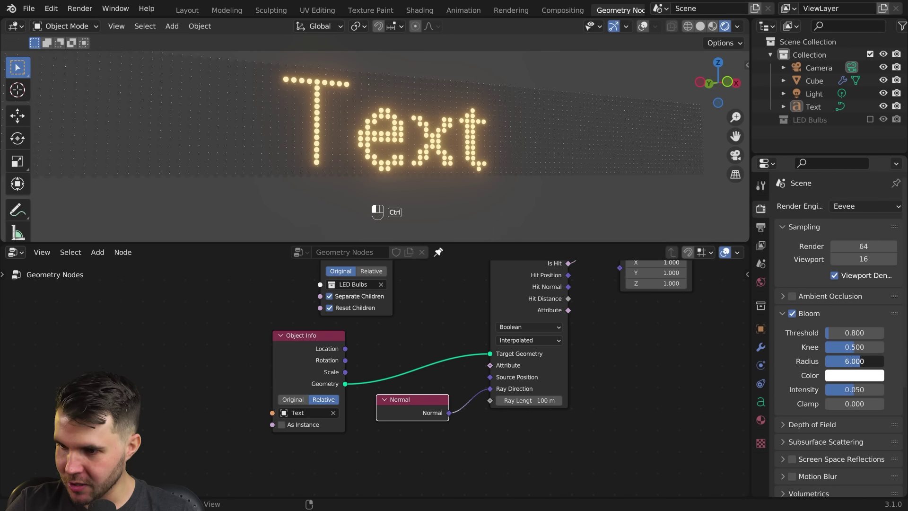
{"action": "middle_click_drag", "start_coordinate": [539, 182], "coordinate": [524, 183]}
{"action": "scroll", "coordinate": [516, 182], "scroll_direction": "down", "scroll_amount": 3}
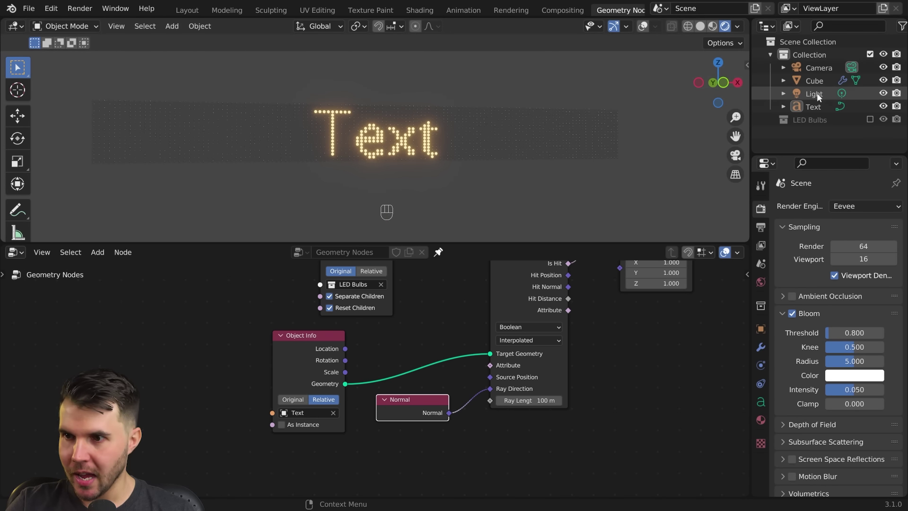
- Slide the text object along the X axis to the right end of the LED panel
{"action": "left_click", "coordinate": [817, 108]}
{"action": "key", "text": "g"}
{"action": "key", "text": "x"}
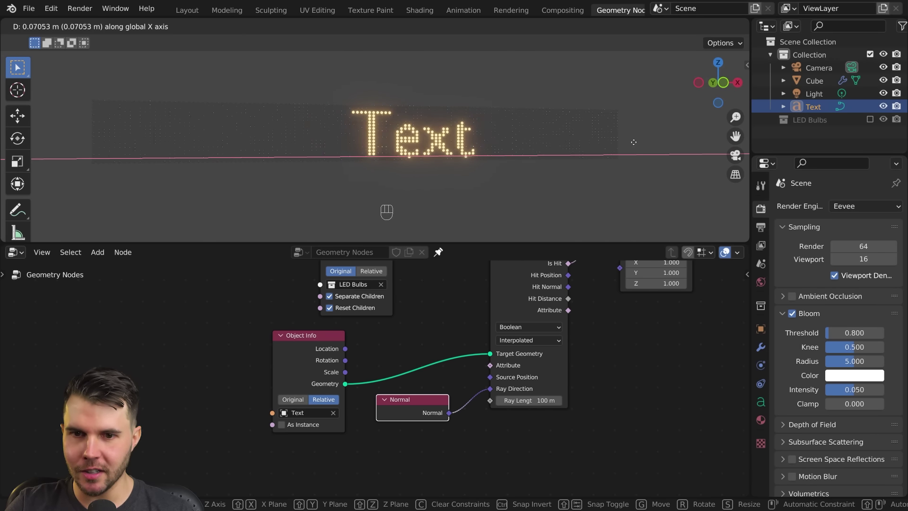
{"action": "left_click", "coordinate": [583, 147]}
{"action": "key", "text": "g"}
{"action": "key", "text": "x"}
- Turn the viewport overlays back on and insert a Location keyframe for the text at frame 238
{"action": "left_click", "coordinate": [809, 110]}
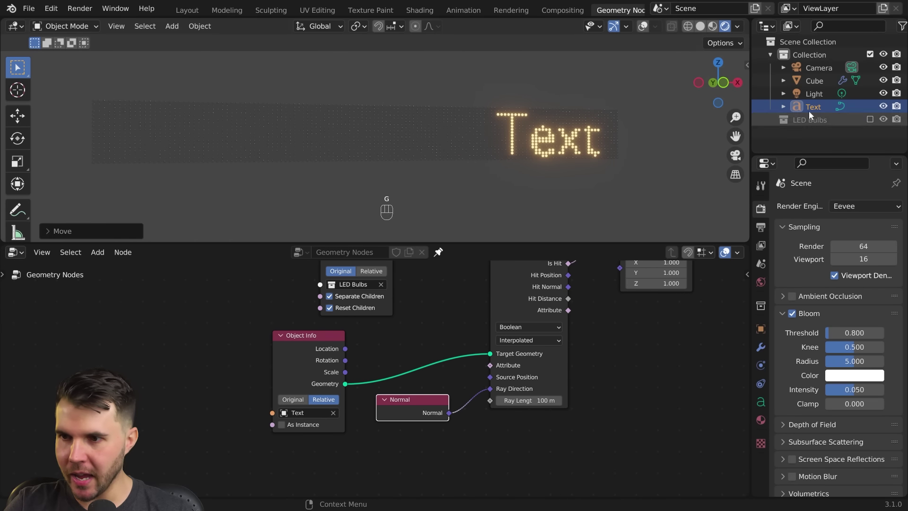
{"action": "left_click", "coordinate": [648, 26]}
{"action": "key", "text": "i"}
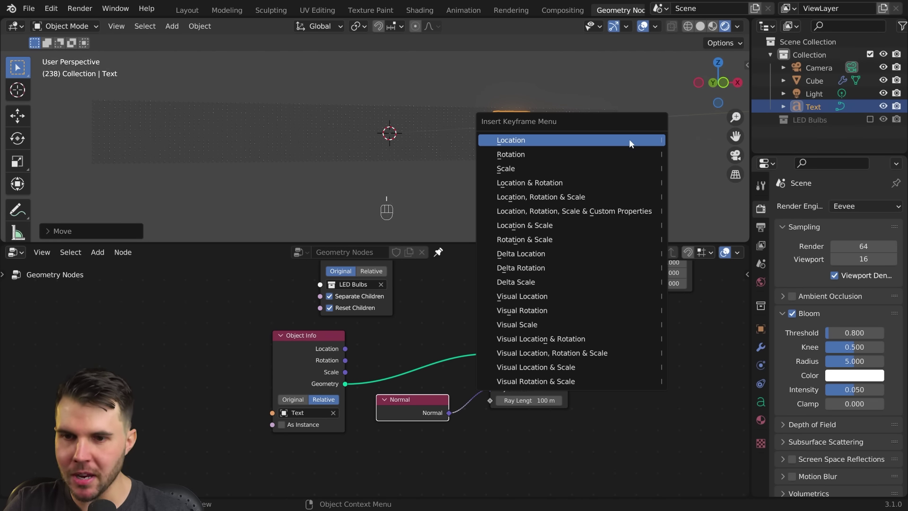
{"action": "left_click", "coordinate": [630, 137]}
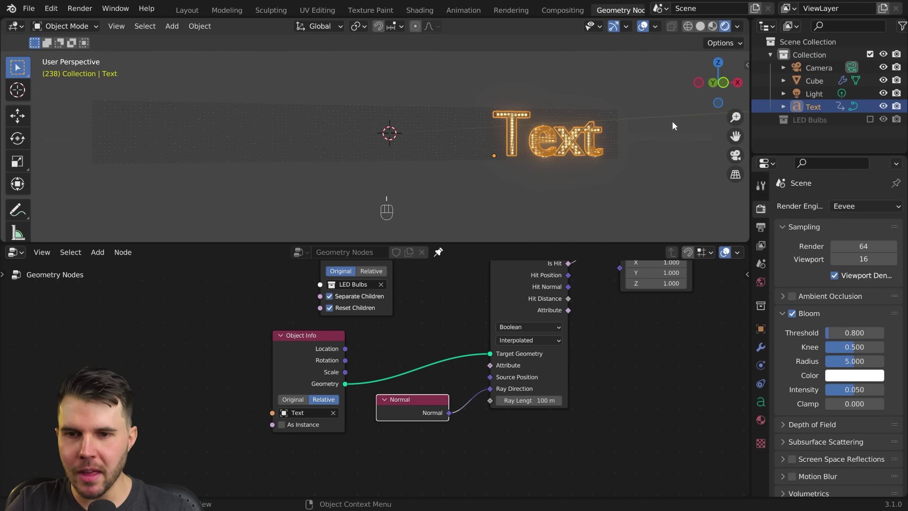
- At frame 1, slide the text along the X axis to the panel's left end and insert a Location keyframe
{"action": "key", "text": "g"}
{"action": "key", "text": "x"}
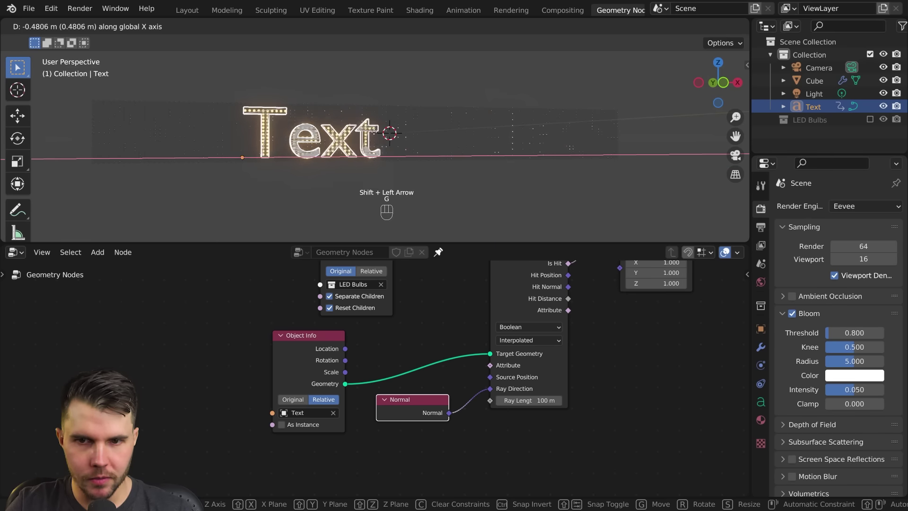
{"action": "left_click", "coordinate": [269, 133]}
{"action": "key", "text": "i"}
{"action": "left_click", "coordinate": [270, 134]}
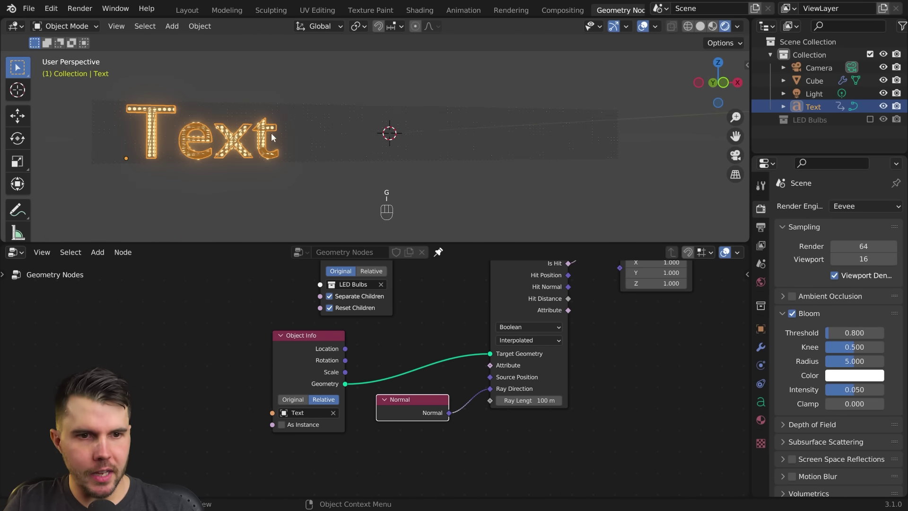
- Play the text animation with the viewport overlays hidden and watch the glowing bulbs up close
{"action": "key", "text": "space"}
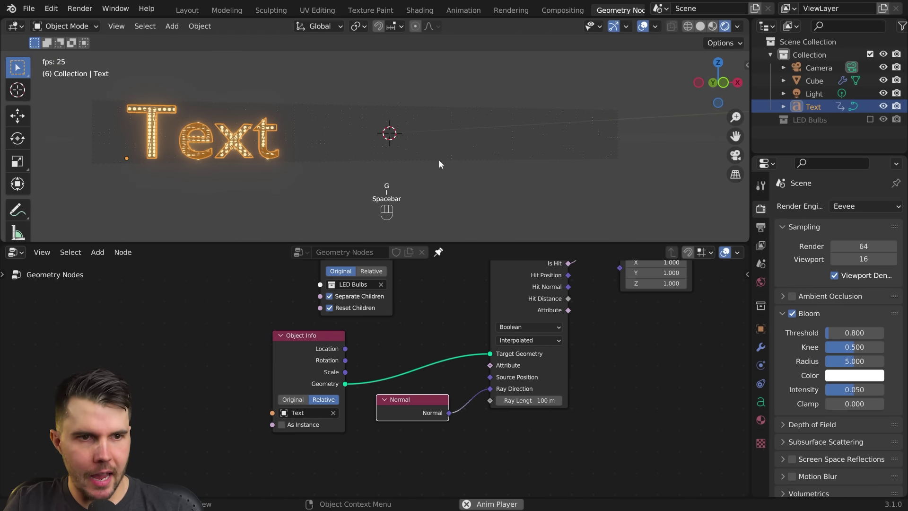
{"action": "left_click", "coordinate": [643, 26]}
{"action": "scroll", "coordinate": [461, 103], "scroll_direction": "up", "scroll_amount": 2}
{"action": "middle_click_drag", "start_coordinate": [535, 128], "coordinate": [515, 129]}
{"action": "middle_click_drag", "start_coordinate": [567, 146], "coordinate": [502, 138], "text": "shift"}
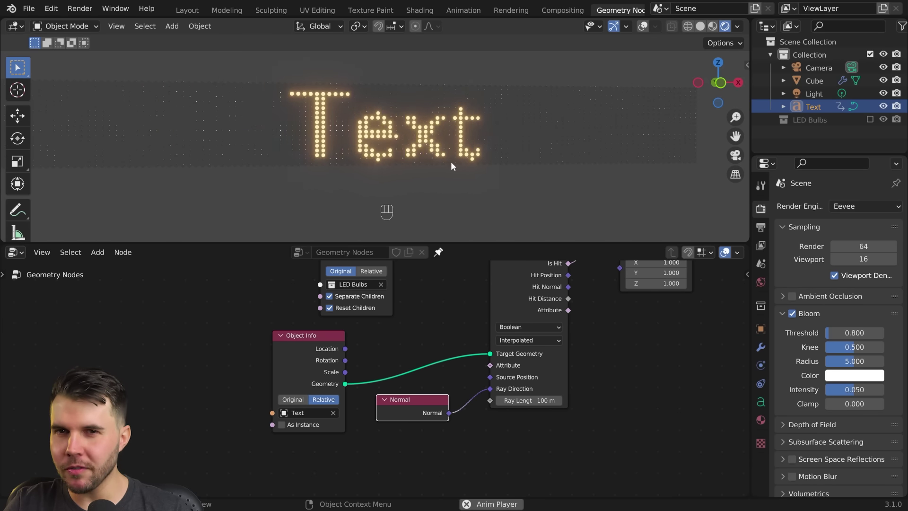
{"action": "scroll", "coordinate": [578, 164], "scroll_direction": "up", "scroll_amount": 2}
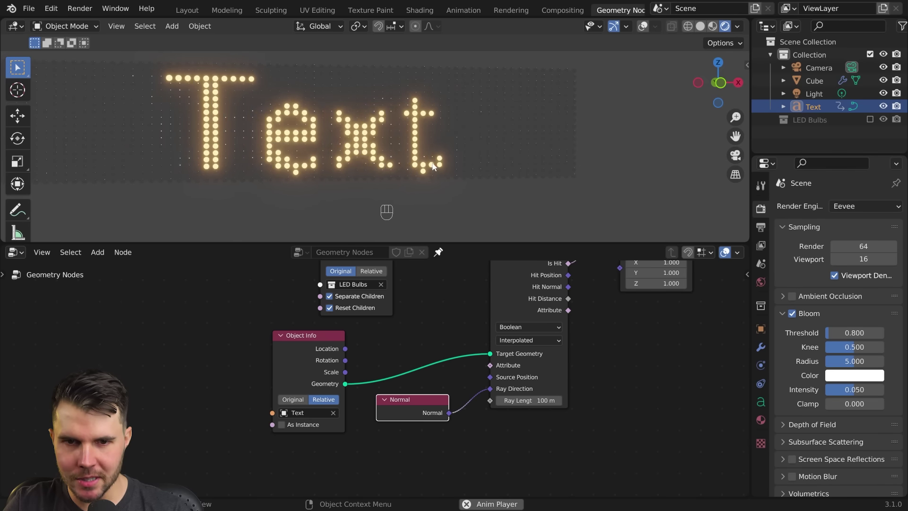
{"action": "key", "text": "space"}
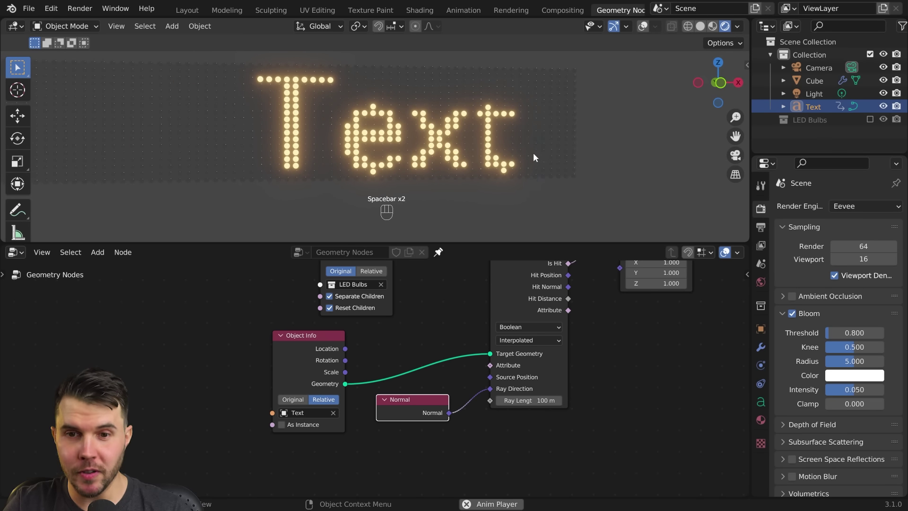
{"action": "key", "text": "space"}
- Step through the animation frame by frame, a few frames forward and many back, to examine how the bulbs switch
{"action": "key", "text": "Right"}
{"action": "key", "text": "Right"}
{"action": "key", "text": "Right"}
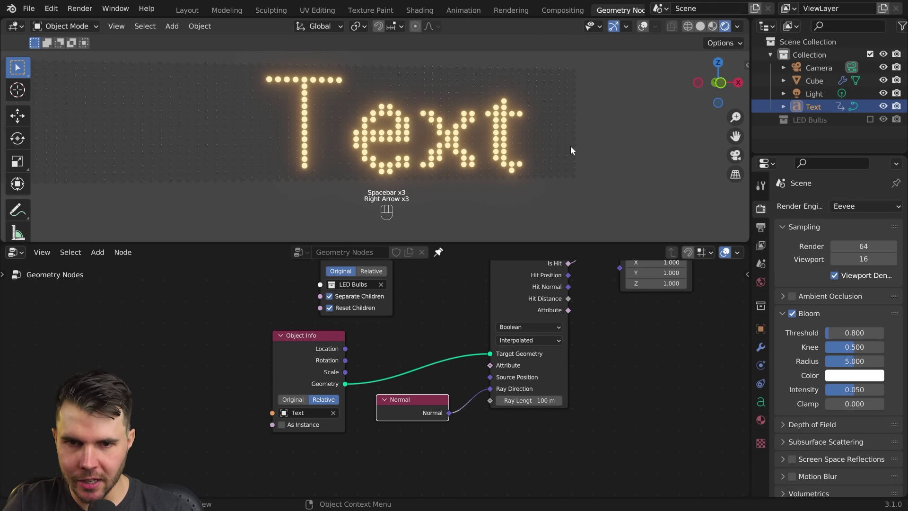
{"action": "key", "text": "Left"}
{"action": "key", "text": "Left"}
{"action": "key", "text": "Left"}
{"action": "key", "text": "Left"}
{"action": "key", "text": "Left"}
{"action": "key", "text": "Left"}
{"action": "key", "text": "Left"}
{"action": "key", "text": "Left"}
{"action": "key", "text": "Left"}
{"action": "key", "text": "Left"}
{"action": "key", "text": "Left"}
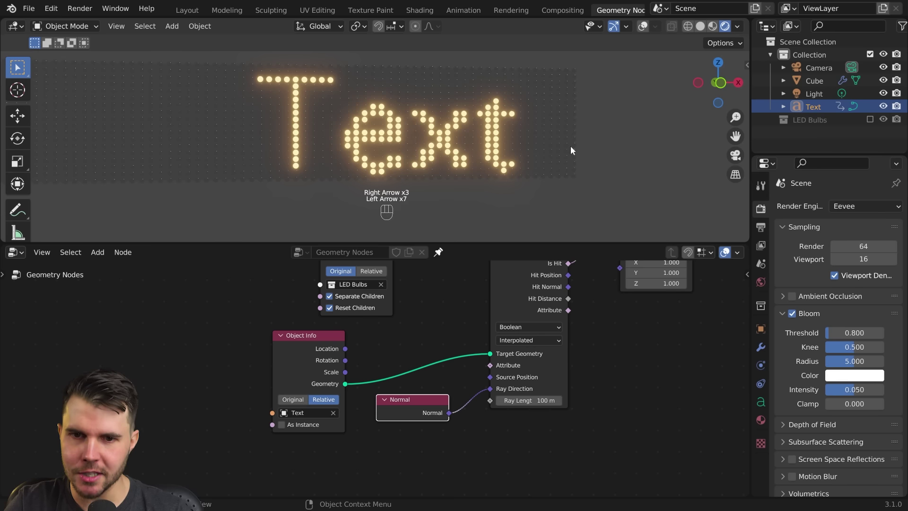
{"action": "key", "text": "Left"}
{"action": "key", "text": "Left"}
{"action": "key", "text": "Left"}
{"action": "key", "text": "Left"}
{"action": "key", "text": "Left"}
{"action": "key", "text": "Left"}
{"action": "key", "text": "Left"}
{"action": "key", "text": "Left"}
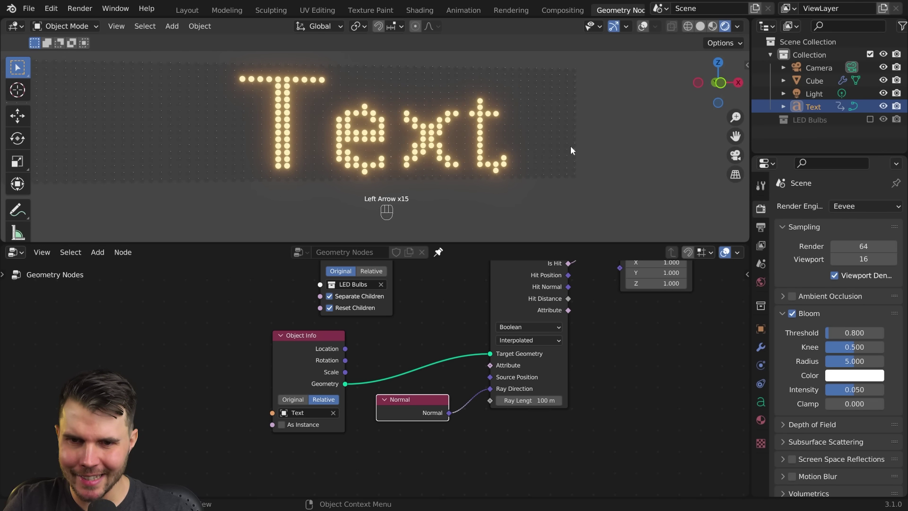
{"action": "key", "text": "Left"}
{"action": "key", "text": "Left"}
{"action": "key", "text": "Left"}
{"action": "key", "text": "Left"}
{"action": "key", "text": "Left"}
{"action": "key", "text": "Left"}
{"action": "key", "text": "Left"}
{"action": "key", "text": "Left"}
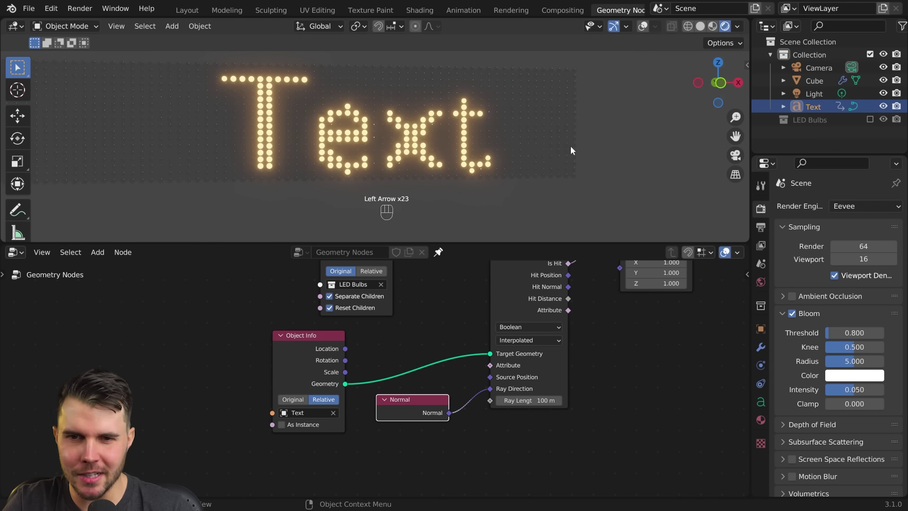
- Step the text animation several frames back and then many frames forward to examine how the bulbs switch across the letters
{"action": "key", "text": "Left"}
{"action": "key", "text": "Left"}
{"action": "key", "text": "Left"}
{"action": "key", "text": "Left"}
{"action": "key", "text": "Left"}
{"action": "key", "text": "Left"}
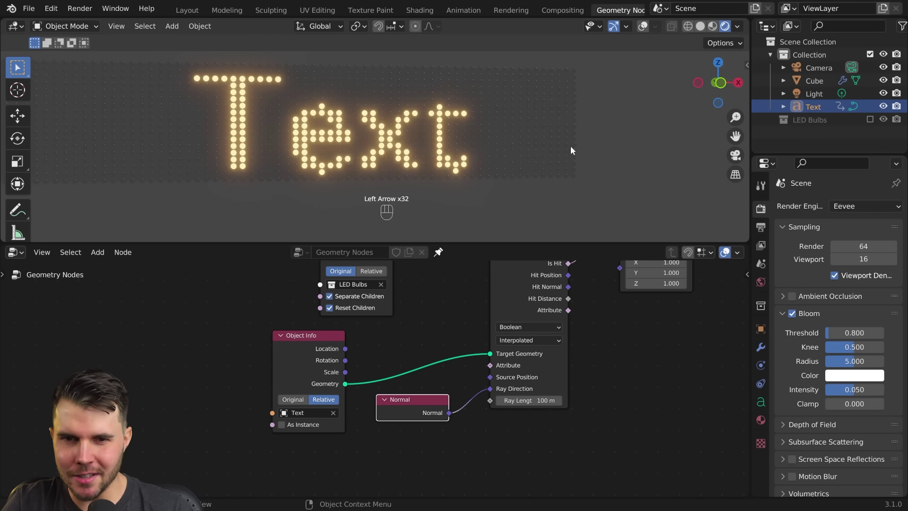
{"action": "key", "text": "Right"}
{"action": "key", "text": "Right"}
{"action": "key", "text": "Right"}
{"action": "key", "text": "Right"}
{"action": "key", "text": "Right"}
{"action": "key", "text": "Right"}
{"action": "key", "text": "Right"}
{"action": "key", "text": "Right"}
{"action": "key", "text": "Right"}
{"action": "key", "text": "Right"}
{"action": "key", "text": "Right"}
{"action": "key", "text": "Right"}
{"action": "key", "text": "Right"}
{"action": "key", "text": "Right"}
{"action": "key", "text": "Right"}
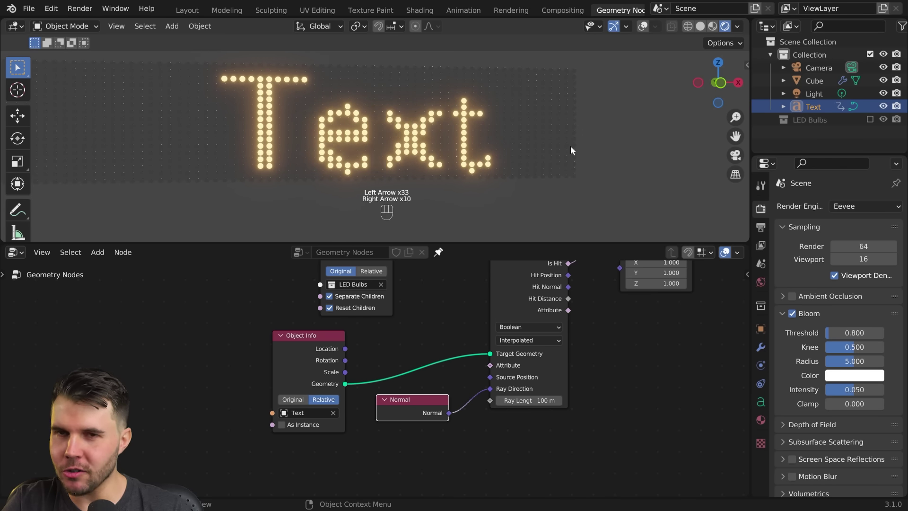
{"action": "key", "text": "Right"}
{"action": "key", "text": "Right"}
{"action": "key", "text": "Right"}
{"action": "key", "text": "Right"}
{"action": "key", "text": "Right"}
{"action": "key", "text": "Right"}
{"action": "key", "text": "Right"}
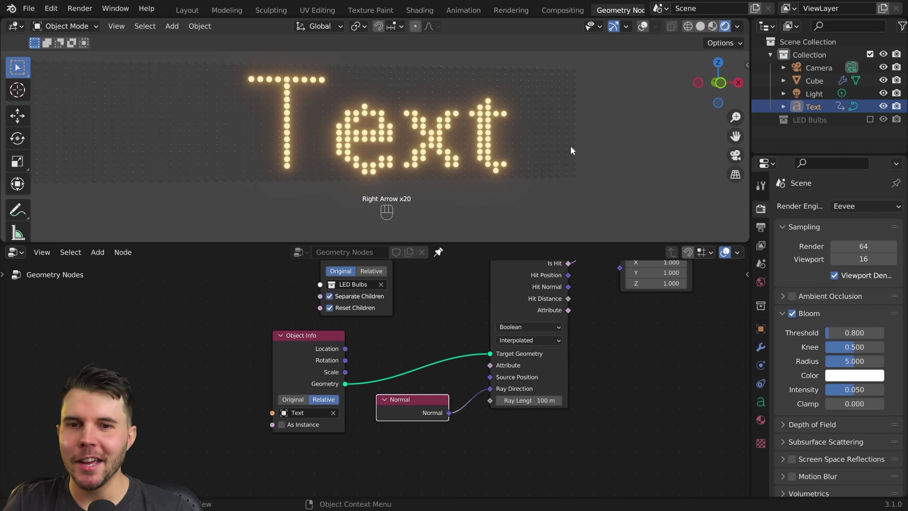
- Turn on the viewport overlays and step forward to frame 221 to compare the lit bulbs with the text's outline up close
{"action": "scroll", "coordinate": [618, 142], "scroll_direction": "up", "scroll_amount": 2}
{"action": "middle_click_drag", "start_coordinate": [618, 147], "coordinate": [481, 141], "text": "shift"}
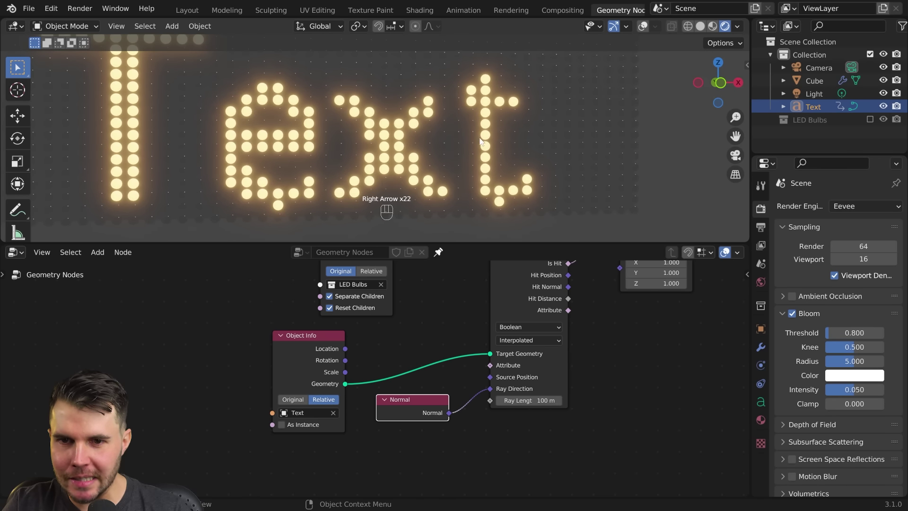
{"action": "key", "text": "Right"}
{"action": "key", "text": "Right"}
{"action": "key", "text": "Right"}
{"action": "key", "text": "Right"}
{"action": "left_click", "coordinate": [643, 26]}
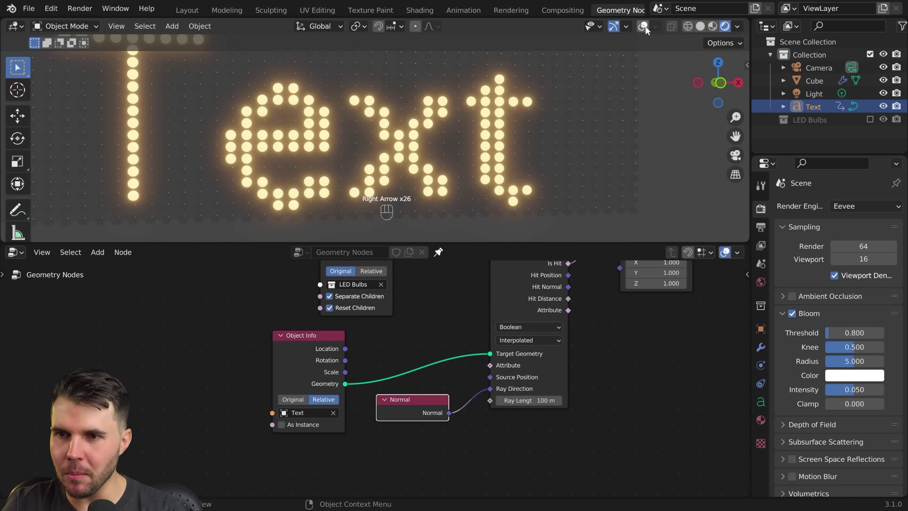
{"action": "scroll", "coordinate": [573, 106], "scroll_direction": "up", "scroll_amount": 1}
{"action": "middle_click_drag", "start_coordinate": [574, 106], "coordinate": [501, 137], "text": "shift"}
{"action": "key", "text": "Right"}
{"action": "key", "text": "Right"}
{"action": "scroll", "coordinate": [494, 124], "scroll_direction": "up", "scroll_amount": 1}
{"action": "key", "text": "Right"}
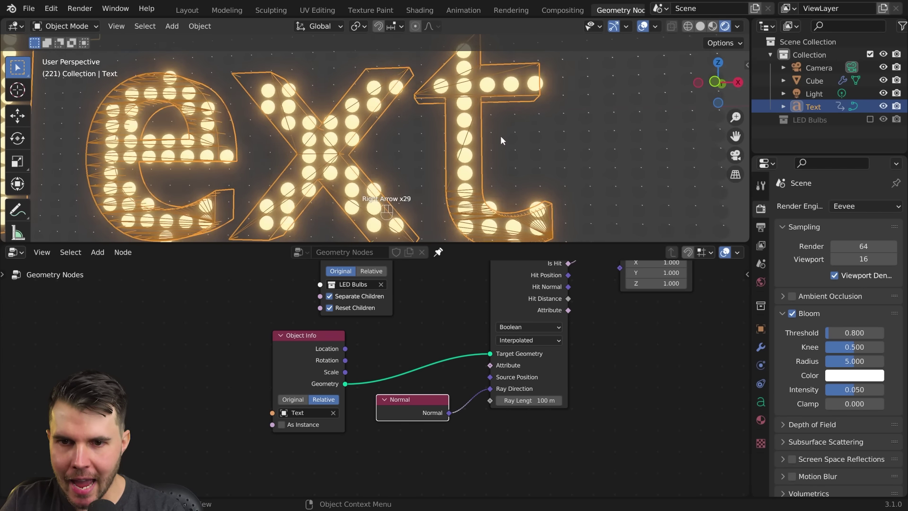
- Step back frame by frame to frame 206, examining which bulbs light inside the outlines of the x and t, and deselect everything
{"action": "key", "text": "Left"}
{"action": "scroll", "coordinate": [499, 146], "scroll_direction": "up", "scroll_amount": 2}
{"action": "key", "text": "Left"}
{"action": "key", "text": "Left"}
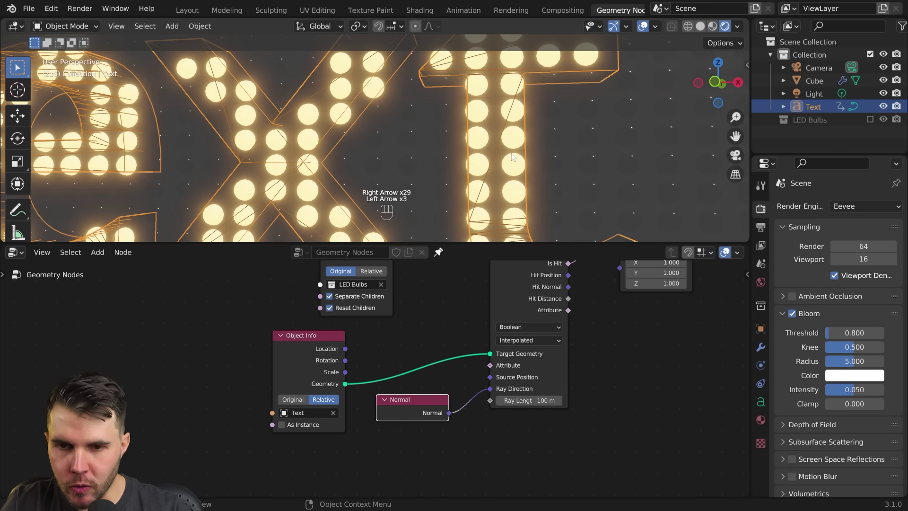
{"action": "middle_click_drag", "start_coordinate": [514, 156], "coordinate": [422, 111], "text": "shift"}
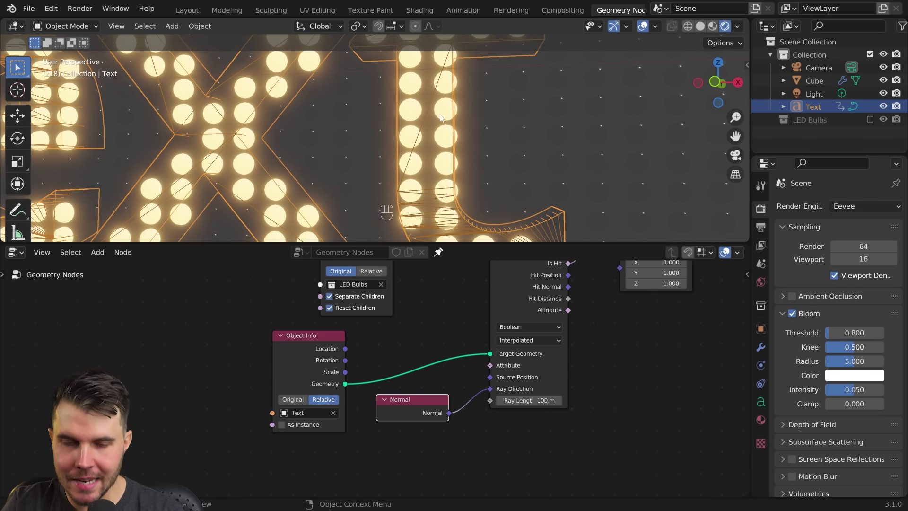
{"action": "key", "text": "Left"}
{"action": "key", "text": "Left"}
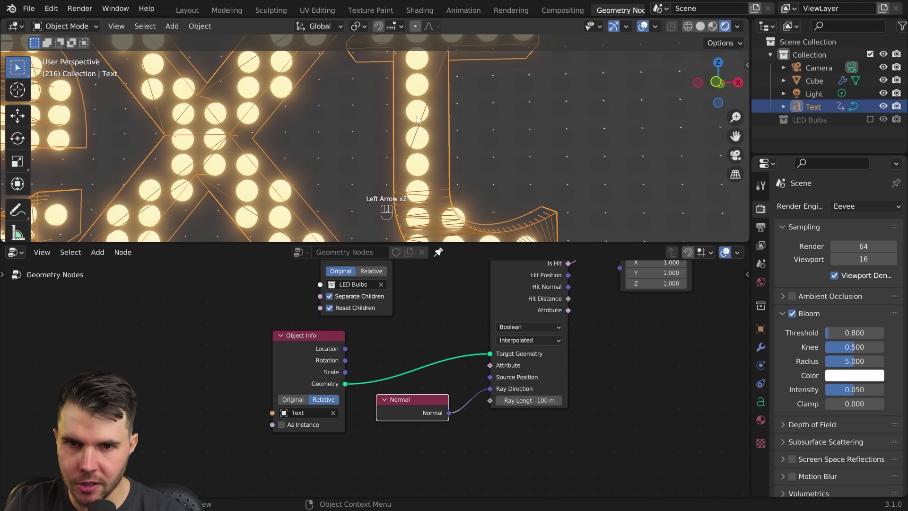
{"action": "key", "text": "Left"}
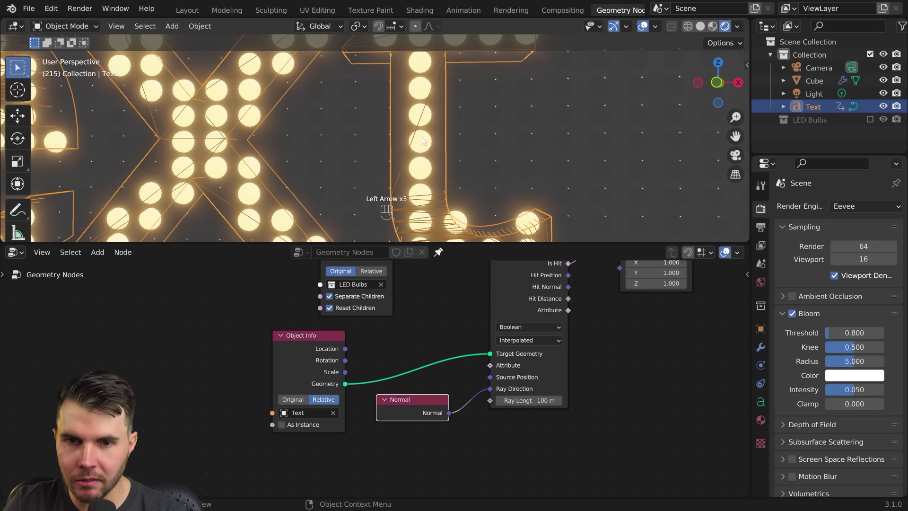
{"action": "key", "text": "Left"}
{"action": "key", "text": "Left"}
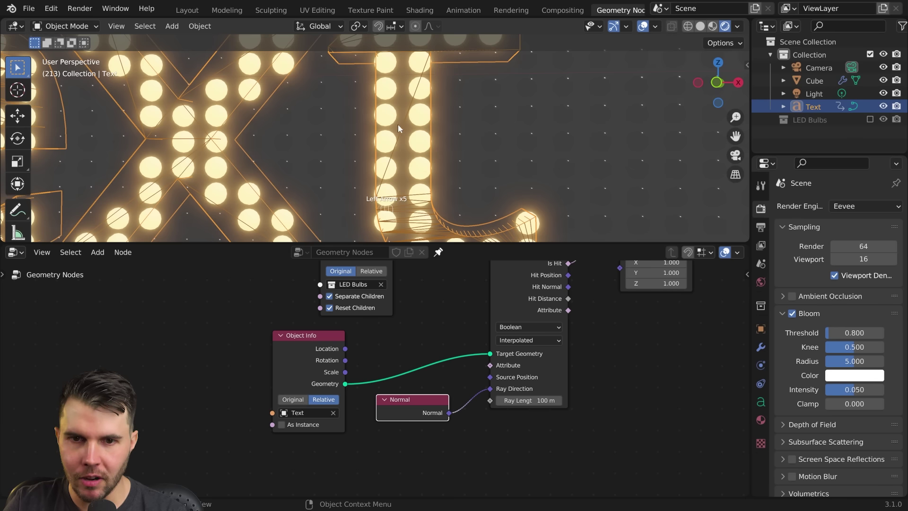
{"action": "middle_click_drag", "start_coordinate": [390, 119], "coordinate": [398, 116]}
{"action": "key", "text": "Left"}
{"action": "key", "text": "Left"}
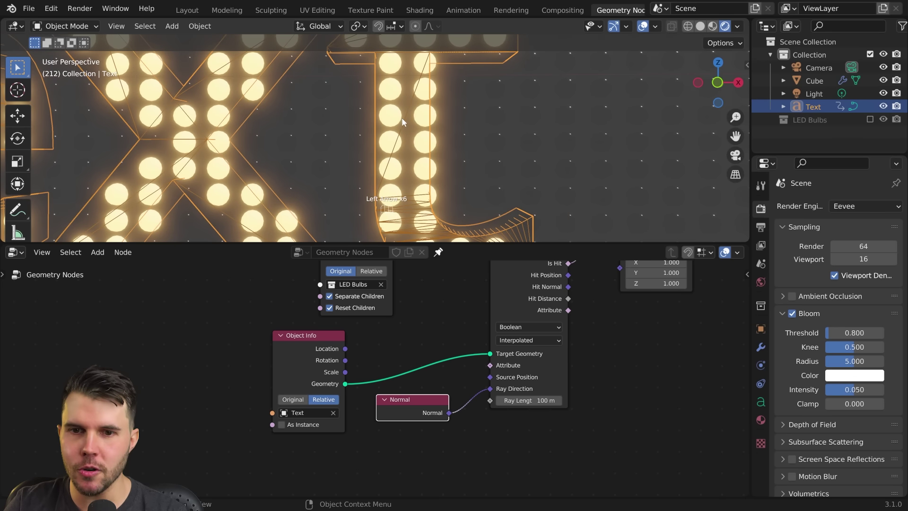
{"action": "middle_click_drag", "start_coordinate": [502, 196], "coordinate": [385, 156]}
{"action": "key", "text": "Left"}
{"action": "key", "text": "Left"}
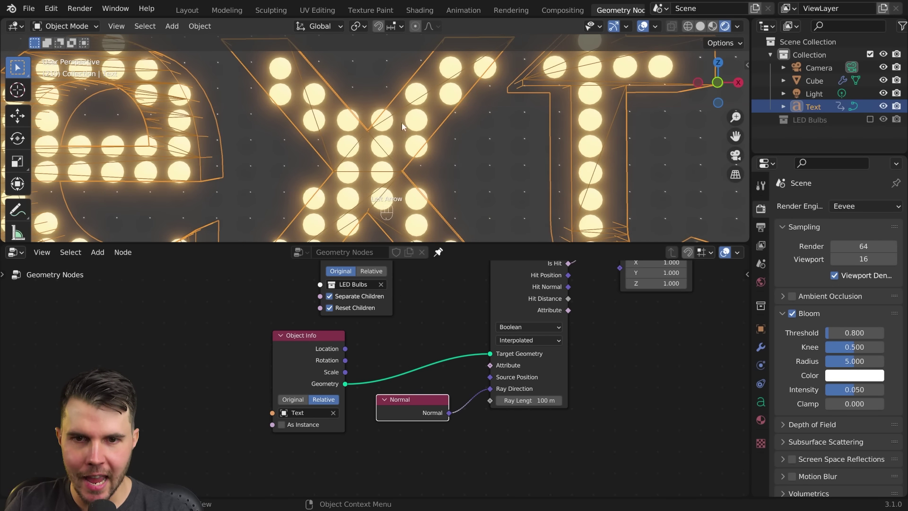
{"action": "key", "text": "Left"}
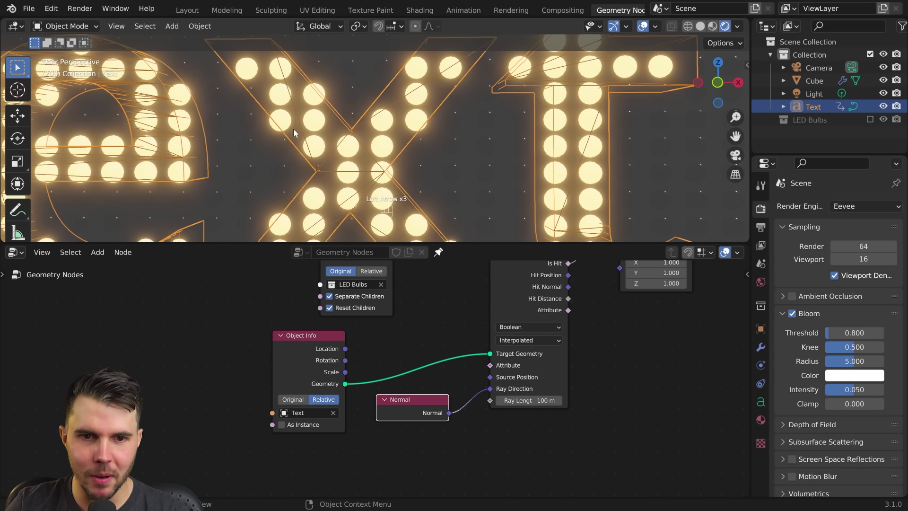
{"action": "key", "text": "Left"}
{"action": "key", "text": "Left"}
{"action": "scroll", "coordinate": [377, 148], "scroll_direction": "down", "scroll_amount": 4}
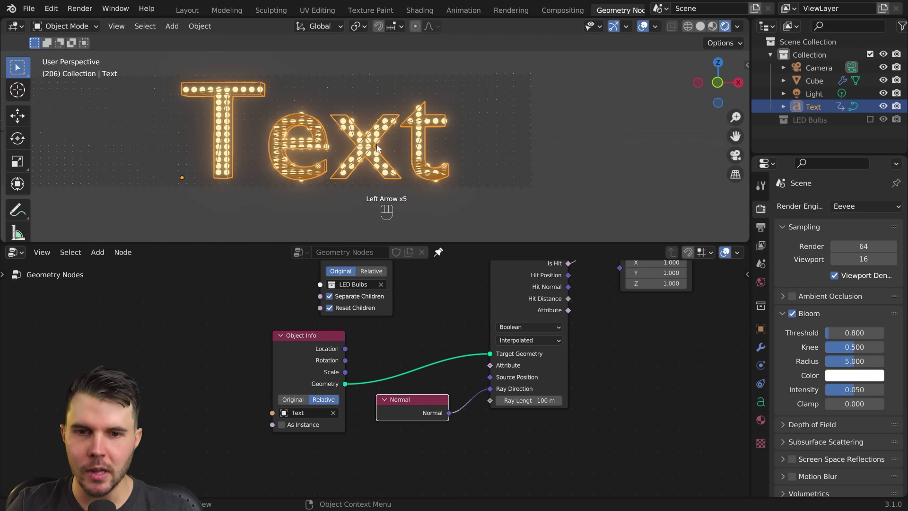
{"action": "key", "text": "alt+a"}
{"action": "middle_click_drag", "start_coordinate": [377, 148], "coordinate": [426, 137], "text": "shift"}
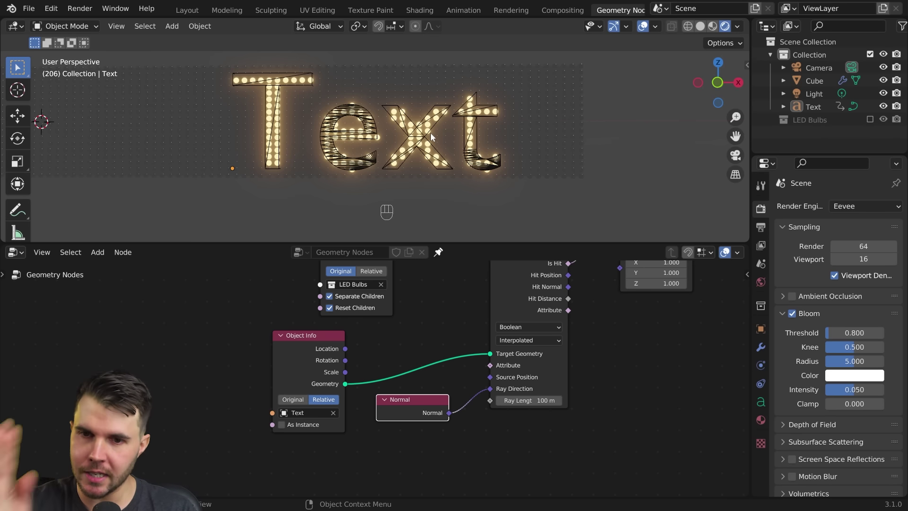
- Select the text, unlink its TextAction.001 action in the Animation workspace's Action Editor, and return to the Geometry Nodes workspace
{"action": "middle_click_drag", "start_coordinate": [443, 318], "coordinate": [418, 387]}
{"action": "scroll", "coordinate": [461, 314], "scroll_direction": "down", "scroll_amount": 2}
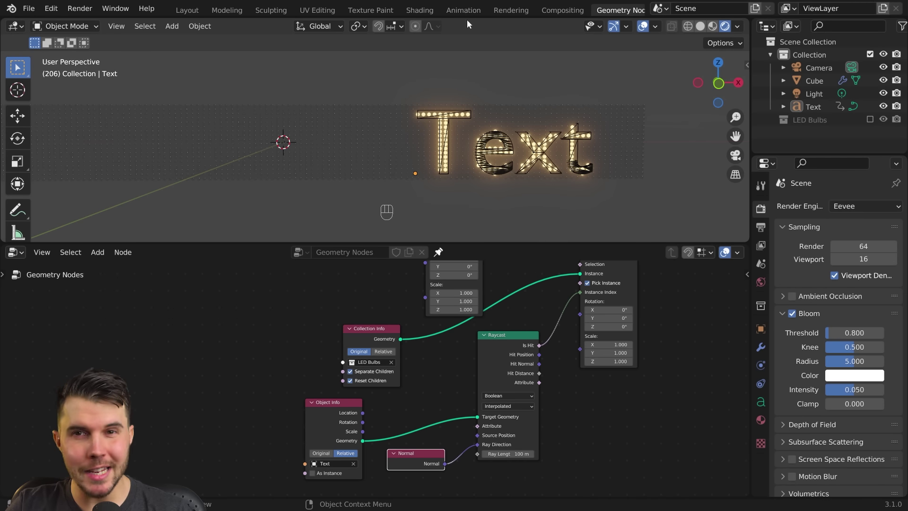
{"action": "left_click", "coordinate": [470, 113]}
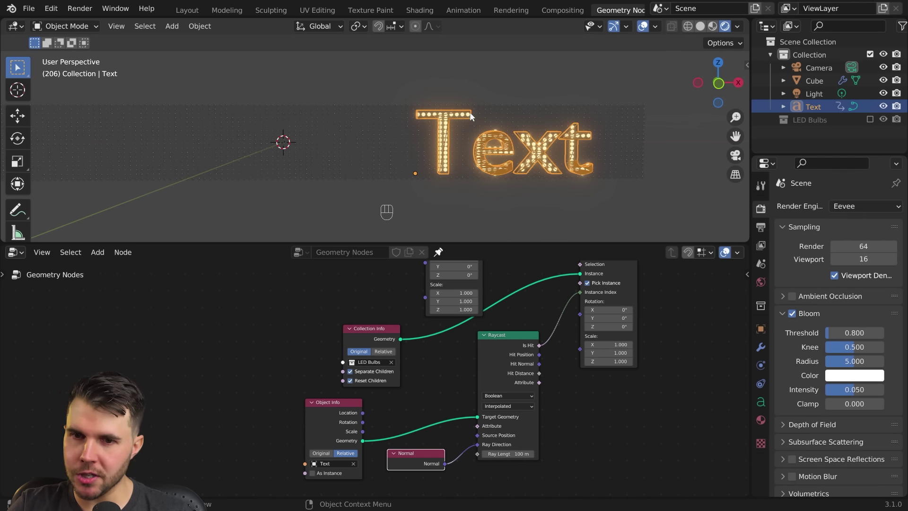
{"action": "left_click", "coordinate": [464, 10]}
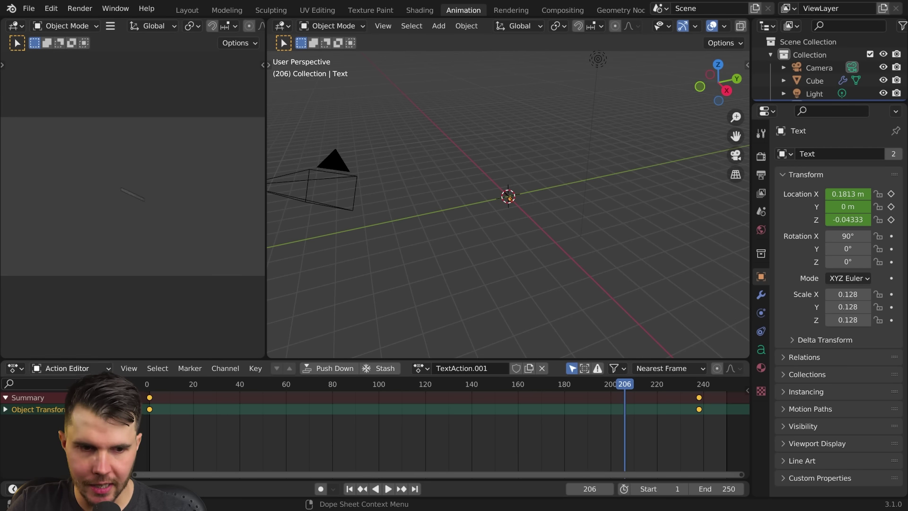
{"action": "left_click", "coordinate": [542, 368]}
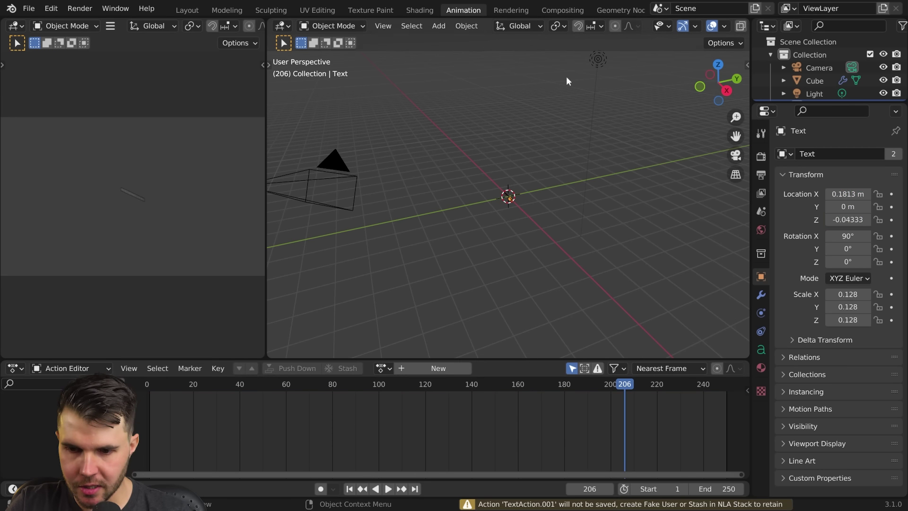
{"action": "left_click", "coordinate": [615, 10]}
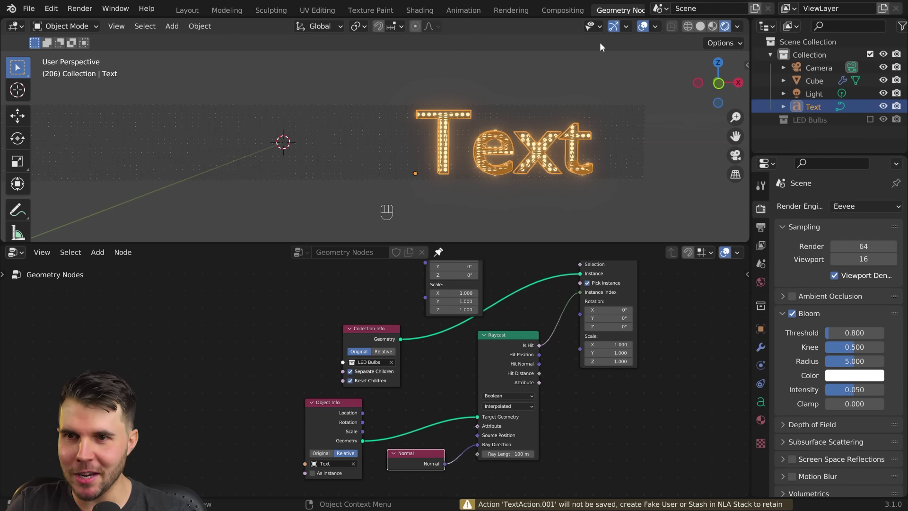
- Move the text along the X axis to near the middle of the LED panel
{"action": "key", "text": "g"}
{"action": "key", "text": "x"}
{"action": "left_click", "coordinate": [408, 180]}
{"action": "middle_click_drag", "start_coordinate": [407, 180], "coordinate": [461, 152], "text": "shift"}
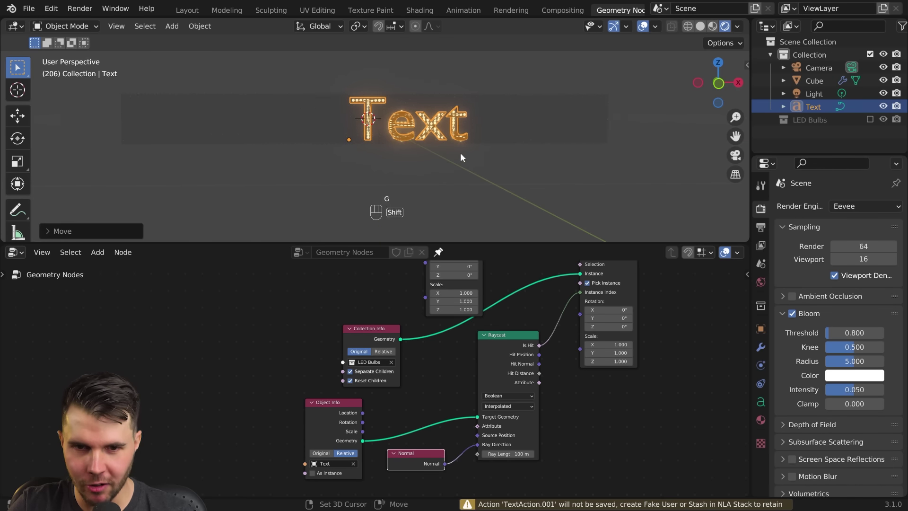
- Make room beside the Object Info node and insert a Transform node on its link to the Raycast node's Target Geometry
{"action": "middle_click_drag", "start_coordinate": [438, 394], "coordinate": [524, 300]}
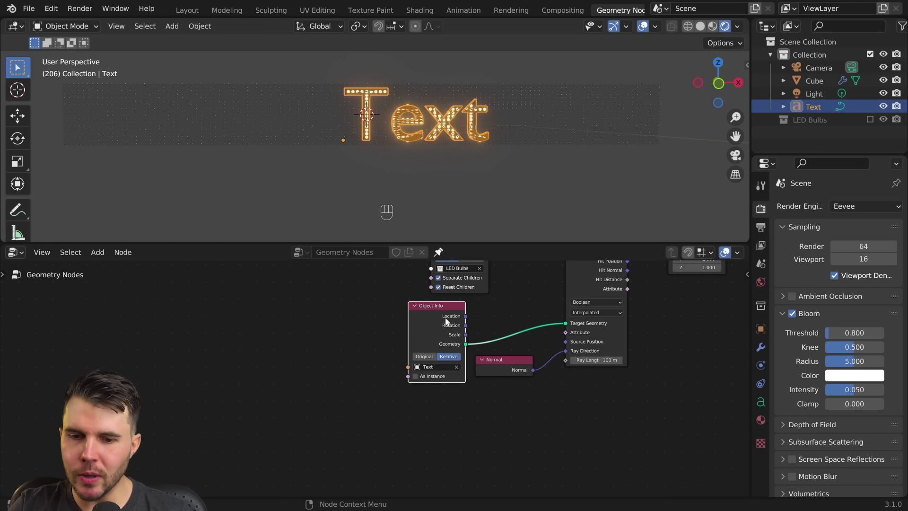
{"action": "left_click_drag", "start_coordinate": [444, 317], "coordinate": [308, 325]}
{"action": "middle_click_drag", "start_coordinate": [433, 352], "coordinate": [453, 455]}
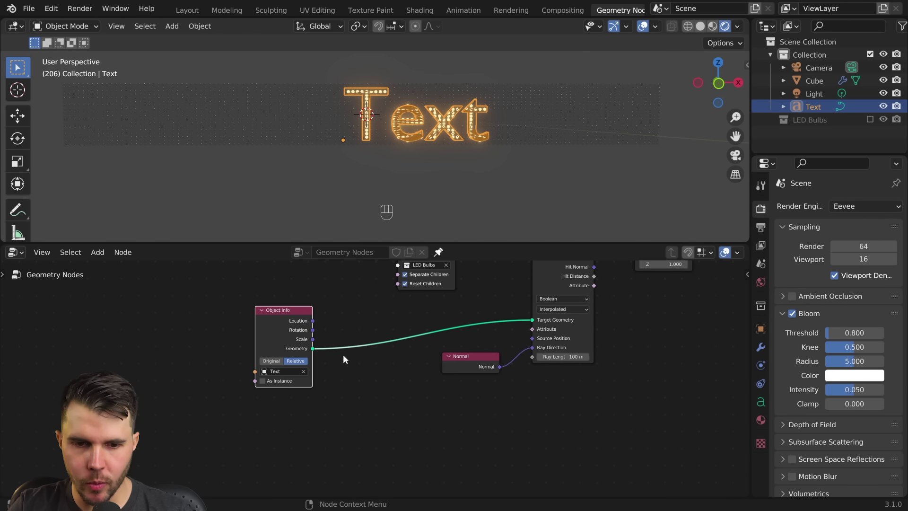
{"action": "key", "text": "shift+a"}
{"action": "mouse_move", "coordinate": [323, 223]}
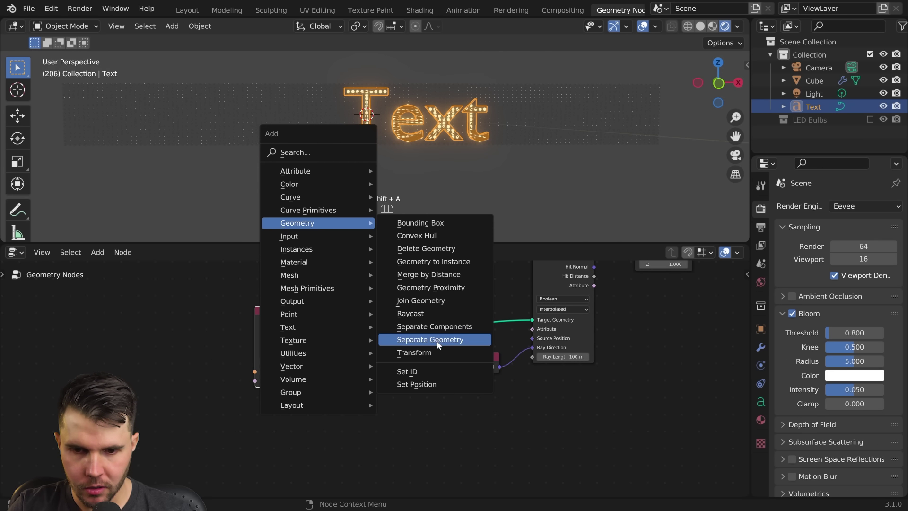
{"action": "left_click", "coordinate": [415, 352]}
{"action": "left_click", "coordinate": [378, 338]}
{"action": "left_click_drag", "start_coordinate": [271, 332], "coordinate": [270, 323]}
{"action": "middle_click_drag", "start_coordinate": [522, 313], "coordinate": [462, 344]}
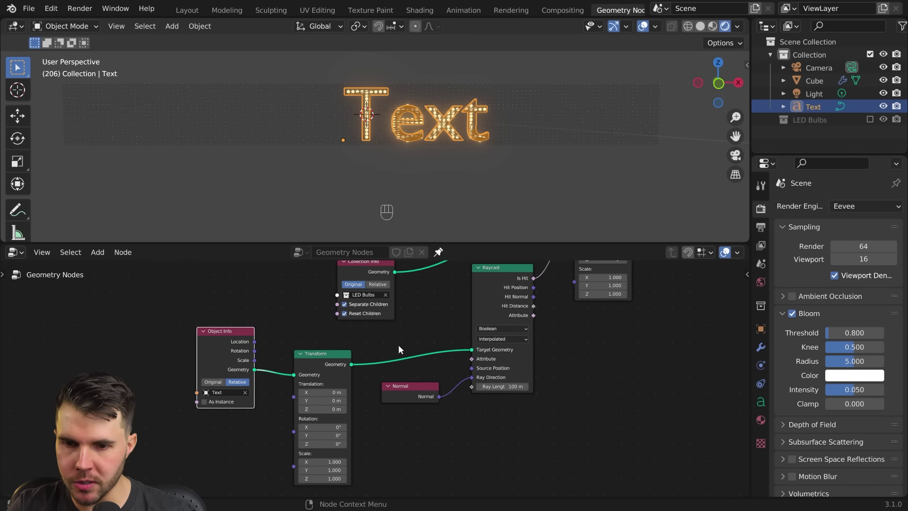
- Set the Transform node's X translation to -0.17 m to offset the lit bulbs from the text object
{"action": "middle_click_drag", "start_coordinate": [399, 344], "coordinate": [490, 309]}
{"action": "scroll", "coordinate": [406, 379], "scroll_direction": "up", "scroll_amount": 3}
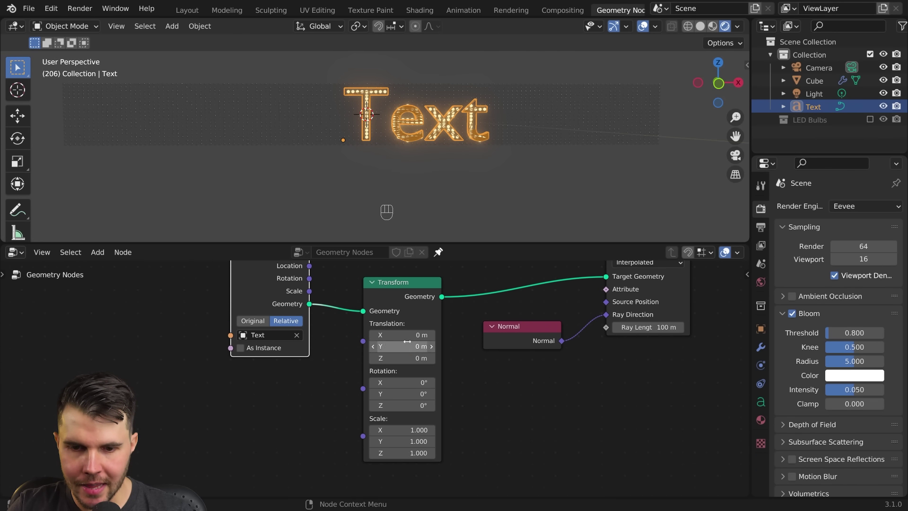
{"action": "mouse_move", "coordinate": [406, 335]}
{"action": "left_mouse_down", "text": "shift"}
{"action": "mouse_move", "coordinate": [379, 335]}
{"action": "mouse_move", "coordinate": [429, 335]}
{"action": "mouse_move", "coordinate": [385, 335]}
{"action": "mouse_move", "coordinate": [394, 335]}
{"action": "left_mouse_up", "text": "shift"}
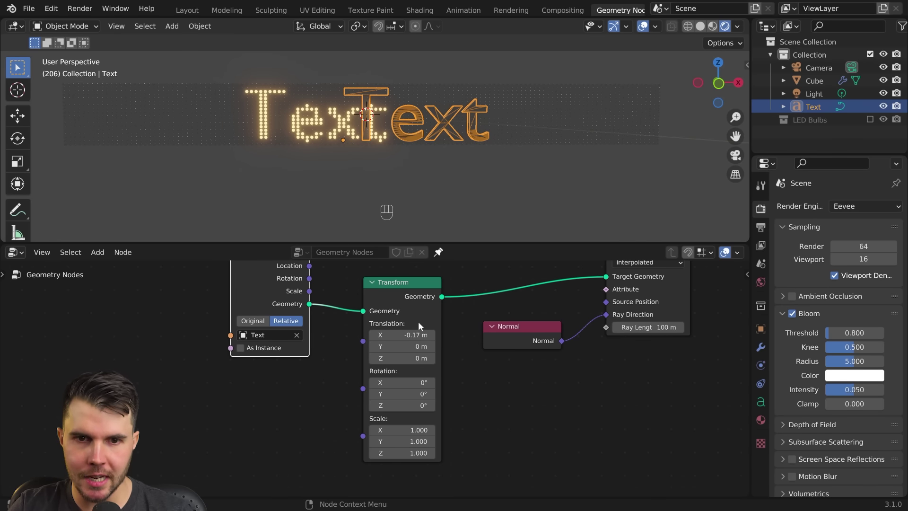
{"action": "key", "text": "g"}
{"action": "key", "text": "y"}
{"action": "right_click", "coordinate": [473, 129]}
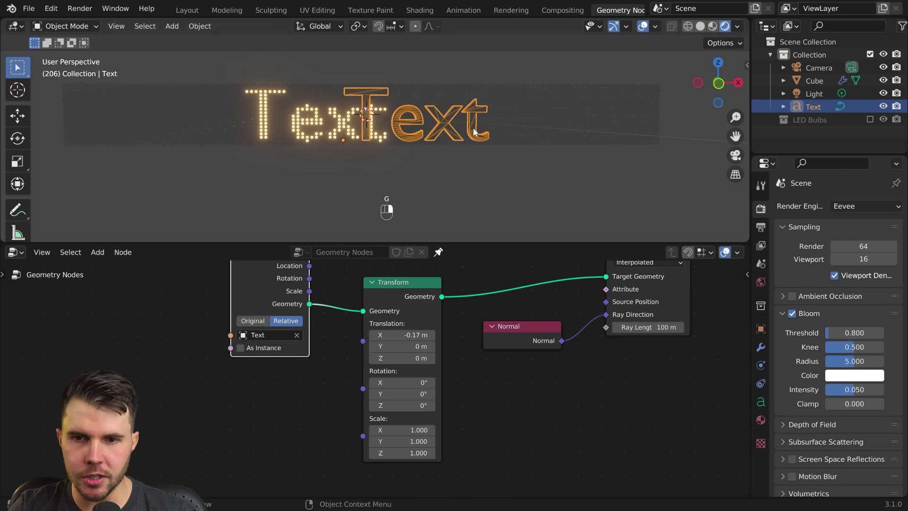
- Hide the text object in the viewport and set the Transform node's X translation to -0.09 m
{"action": "left_click", "coordinate": [883, 107]}
{"action": "middle_click_drag", "start_coordinate": [530, 146], "coordinate": [442, 252]}
{"action": "mouse_move", "coordinate": [388, 334]}
{"action": "left_mouse_down", "text": "shift"}
{"action": "mouse_move", "coordinate": [367, 335]}
{"action": "mouse_move", "coordinate": [396, 335]}
{"action": "left_mouse_up", "text": "shift"}
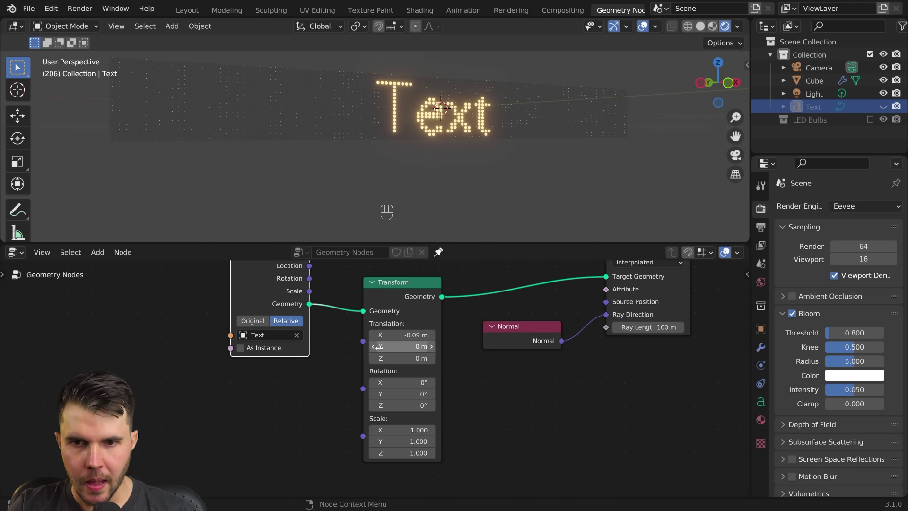
- Move the Object Info node further away from the Transform node and add a Value node below it
{"action": "scroll", "coordinate": [386, 346], "scroll_direction": "down", "scroll_amount": 2}
{"action": "middle_click_drag", "start_coordinate": [386, 347], "coordinate": [459, 353]}
{"action": "left_click_drag", "start_coordinate": [350, 308], "coordinate": [312, 295]}
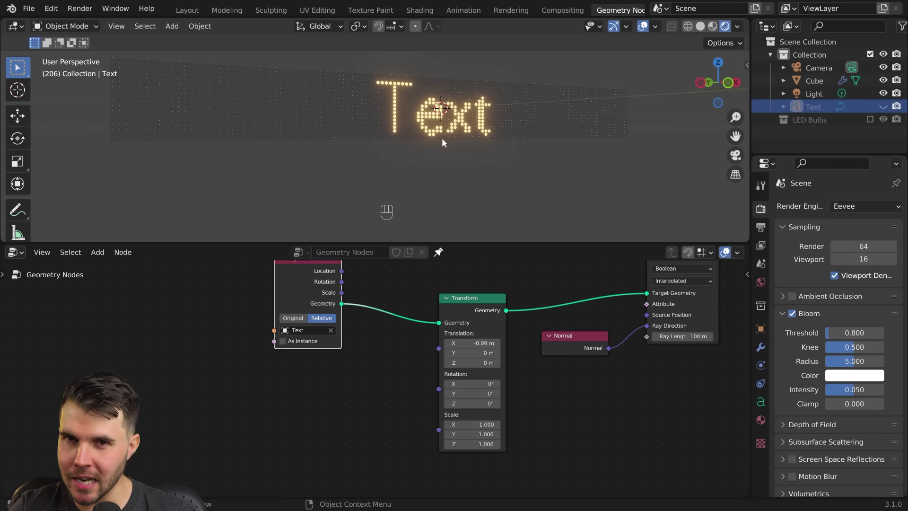
{"action": "middle_click_drag", "start_coordinate": [485, 279], "coordinate": [507, 260]}
{"action": "scroll", "coordinate": [484, 319], "scroll_direction": "up", "scroll_amount": 2}
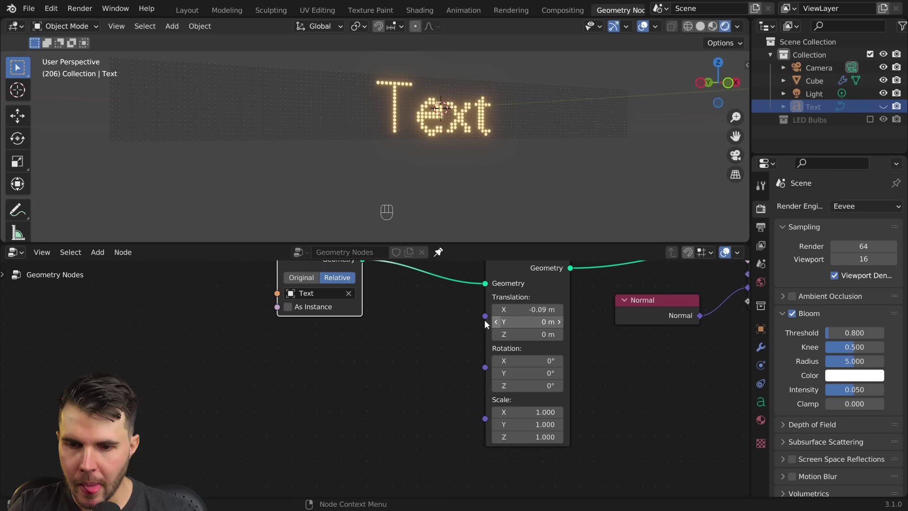
{"action": "key", "text": "shift+a"}
{"action": "left_click", "coordinate": [377, 247]}
{"action": "type", "text": "ca"}
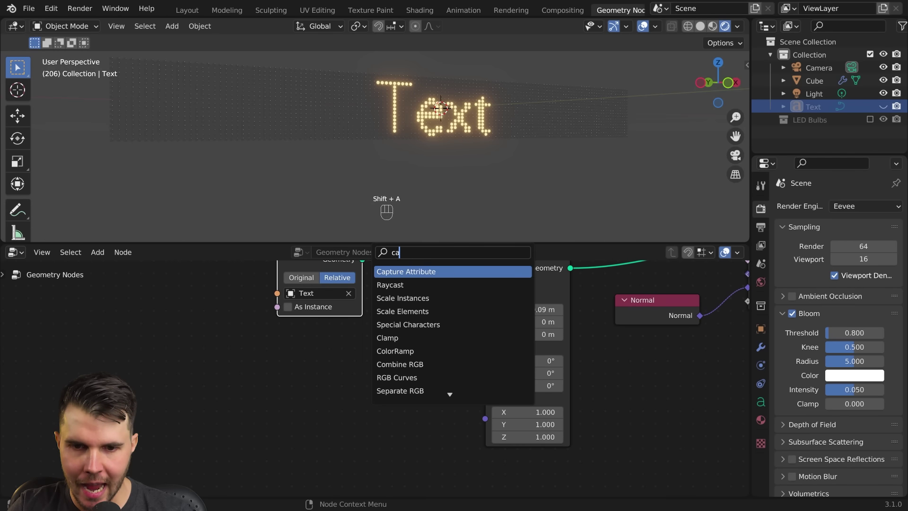
{"action": "key", "text": "BackSpace"}
{"action": "key", "text": "BackSpace"}
{"action": "type", "text": "val"}
{"action": "key", "text": "Return"}
{"action": "left_click", "coordinate": [392, 365]}
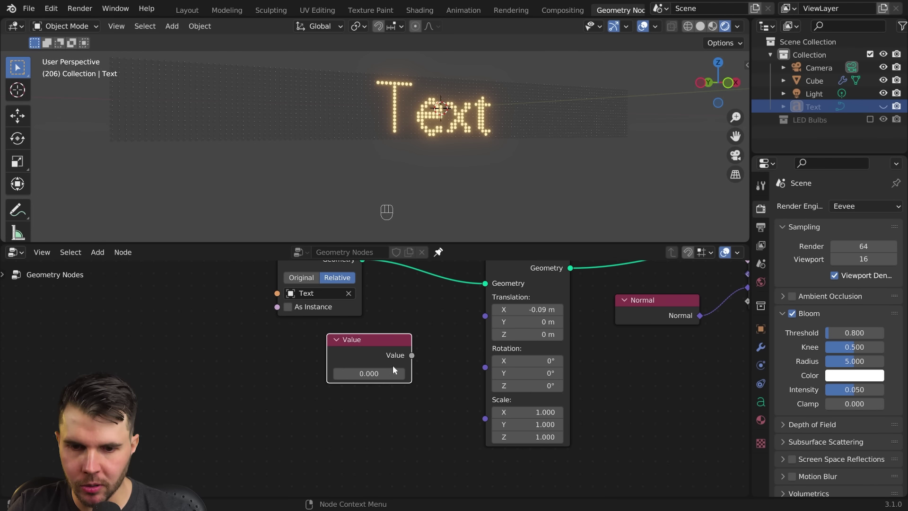
- Connect the Value node to the Transform node's Translation input and set the value to -0.020
{"action": "left_click_drag", "start_coordinate": [411, 355], "coordinate": [488, 315]}
{"action": "mouse_move", "coordinate": [369, 373]}
{"action": "left_mouse_down", "text": "shift"}
{"action": "mouse_move", "coordinate": [378, 374]}
{"action": "mouse_move", "coordinate": [345, 373]}
{"action": "mouse_move", "coordinate": [355, 374]}
{"action": "left_mouse_up", "text": "shift"}
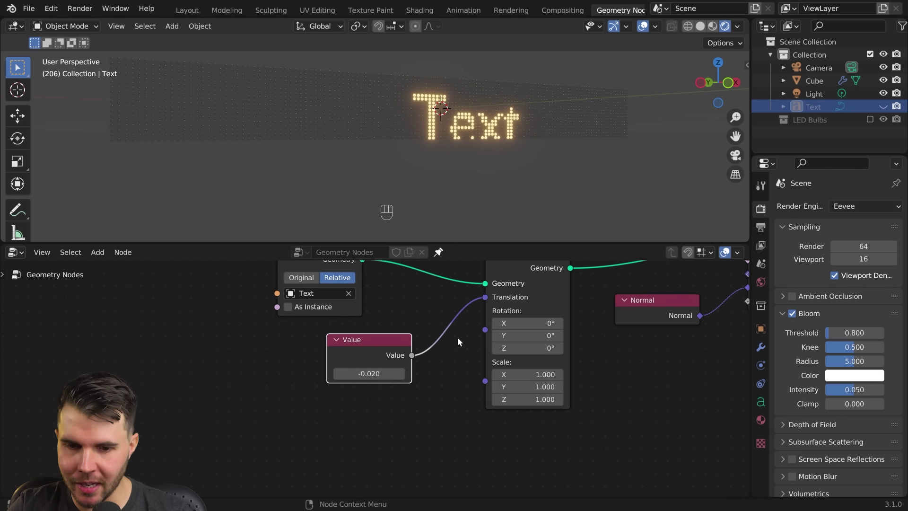
- Disconnect the Value node from the Transform node's Translation input and delete the Value node
{"action": "left_click_drag", "start_coordinate": [485, 297], "coordinate": [498, 301]}
{"action": "left_click_drag", "start_coordinate": [411, 355], "coordinate": [410, 356]}
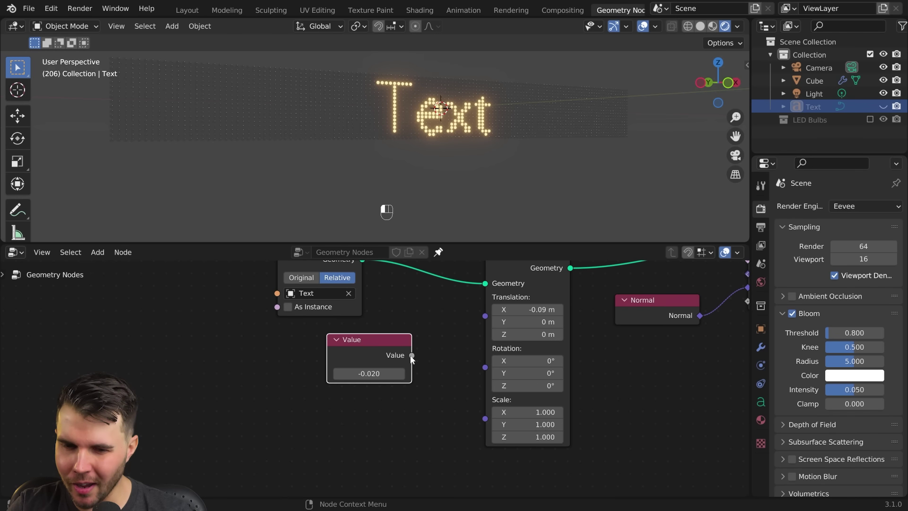
{"action": "left_click_drag", "start_coordinate": [500, 310], "coordinate": [432, 345]}
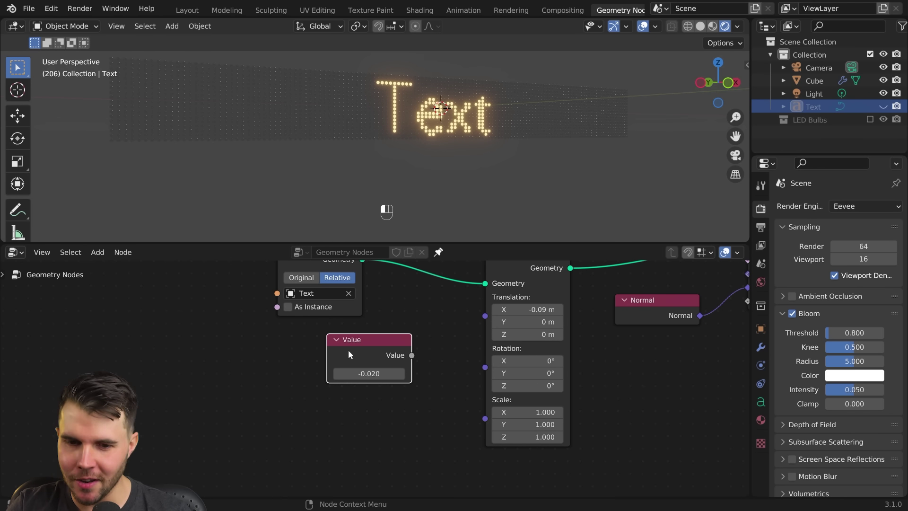
- Add a Combine XYZ node and connect its Vector output to the Transform node's Translation input
{"action": "key", "text": "shift+a"}
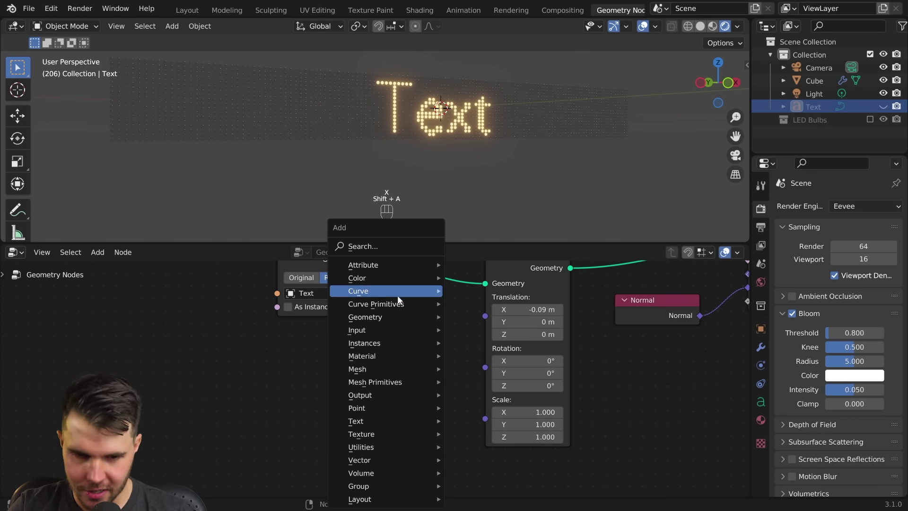
{"action": "mouse_move", "coordinate": [397, 304]}
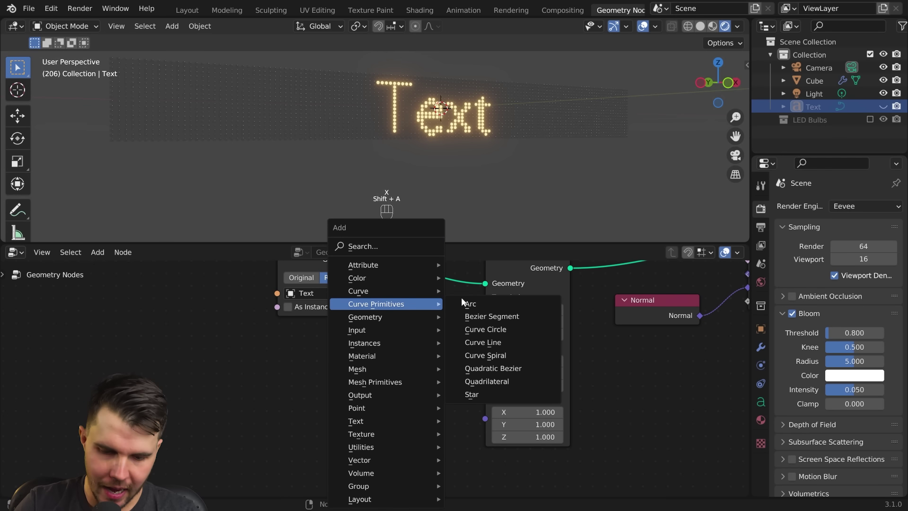
{"action": "left_click", "coordinate": [363, 246]}
{"action": "type", "text": "combin"}
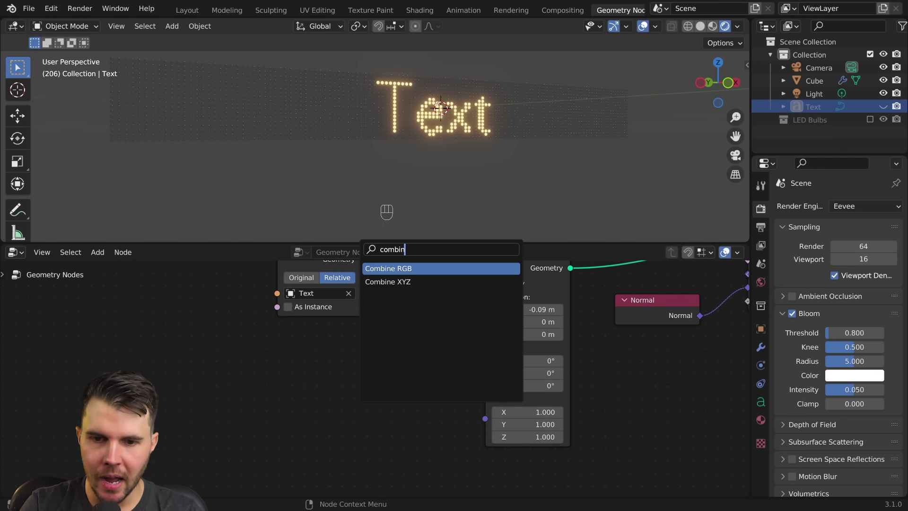
{"action": "key", "text": "Down"}
{"action": "key", "text": "Return"}
{"action": "left_click", "coordinate": [405, 363]}
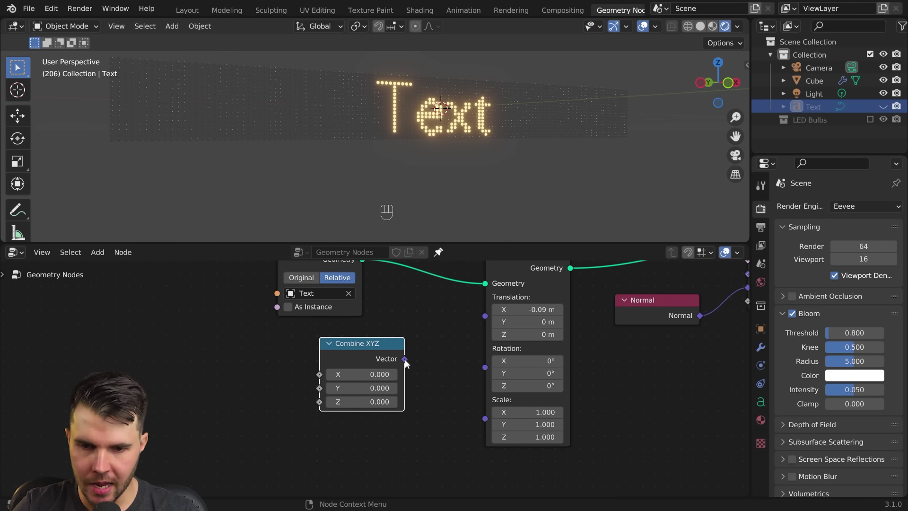
{"action": "left_click_drag", "start_coordinate": [487, 318], "coordinate": [490, 314]}
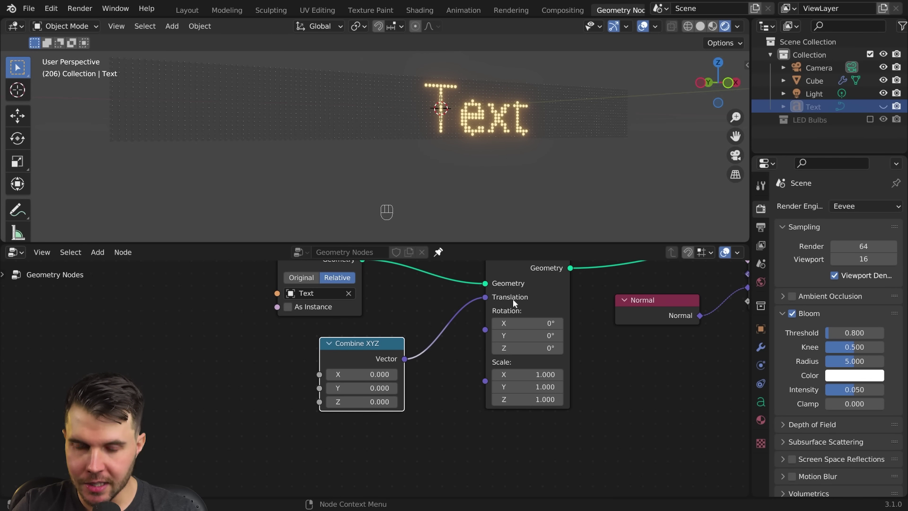
{"action": "mouse_move", "coordinate": [365, 374]}
{"action": "left_mouse_down", "text": "shift"}
{"action": "mouse_move", "coordinate": [379, 374]}
{"action": "mouse_move", "coordinate": [340, 375]}
{"action": "mouse_move", "coordinate": [371, 374]}
{"action": "mouse_move", "coordinate": [353, 374]}
{"action": "left_mouse_up", "text": "shift"}
{"action": "right_click", "coordinate": [353, 374], "text": "shift"}
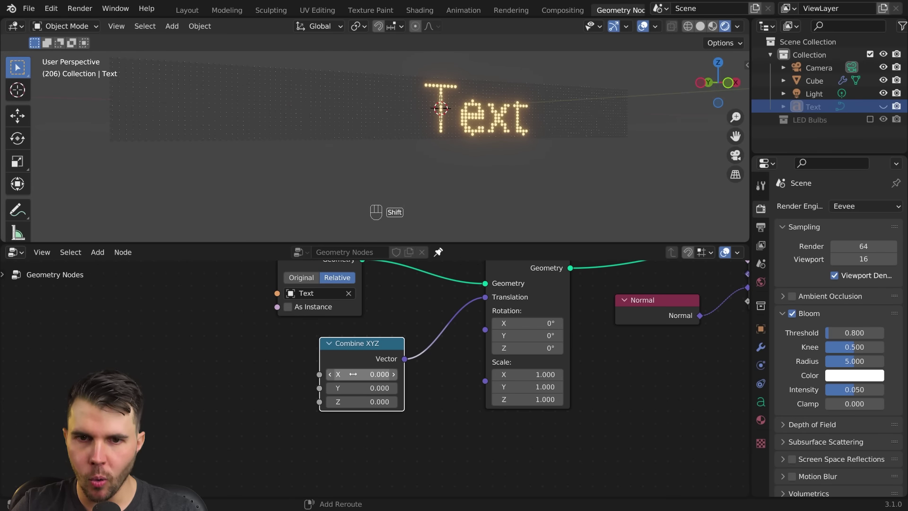
- Add a Math node beside the Combine XYZ node and set its operation to Floor
{"action": "middle_click_drag", "start_coordinate": [398, 369], "coordinate": [457, 354]}
{"action": "left_click_drag", "start_coordinate": [432, 334], "coordinate": [397, 330]}
{"action": "middle_click_drag", "start_coordinate": [397, 331], "coordinate": [512, 323]}
{"action": "scroll", "coordinate": [465, 332], "scroll_direction": "up", "scroll_amount": 2}
{"action": "middle_click_drag", "start_coordinate": [404, 339], "coordinate": [408, 339]}
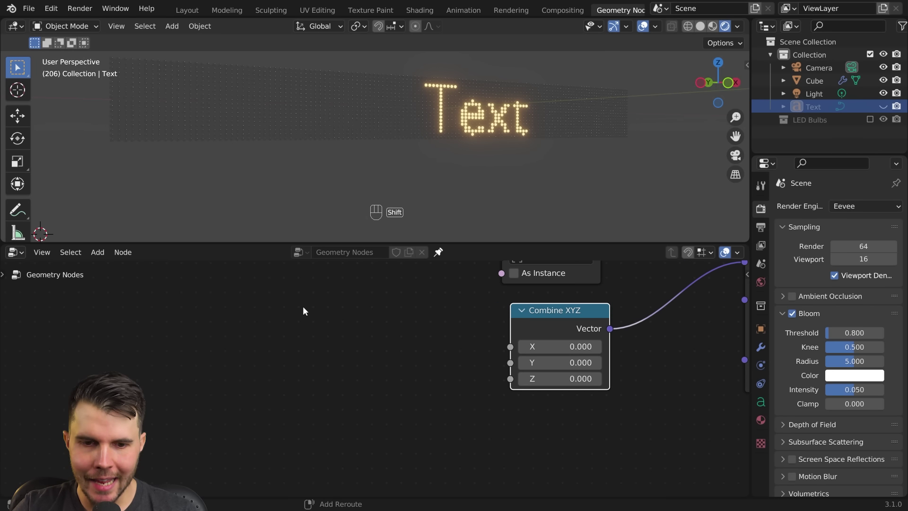
{"action": "key", "text": "shift+a"}
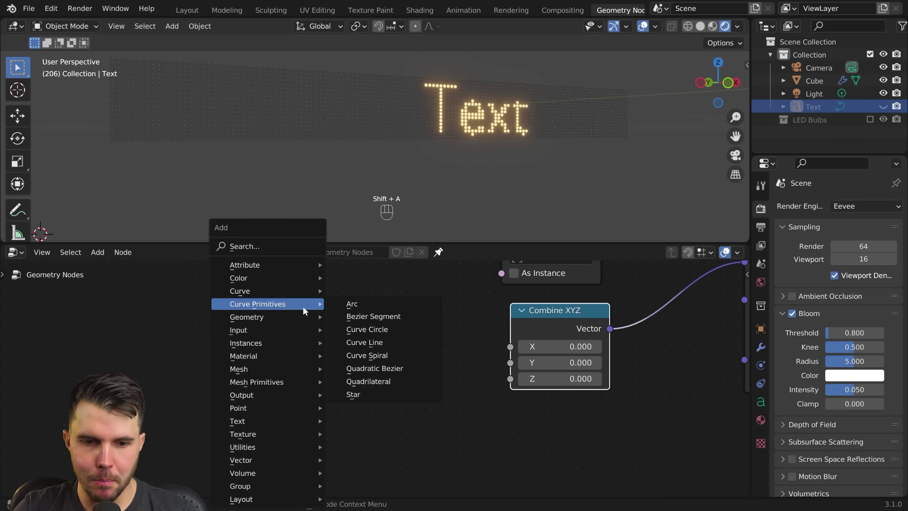
{"action": "mouse_move", "coordinate": [263, 447]}
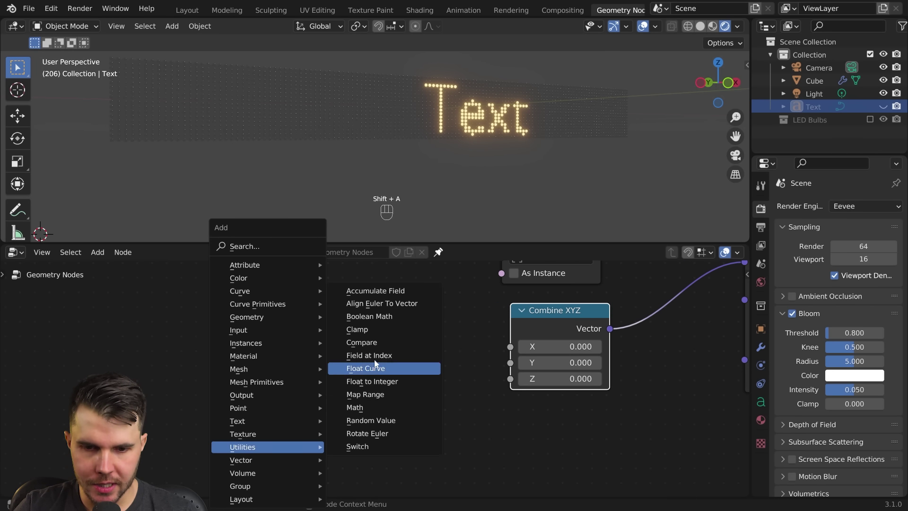
{"action": "left_click", "coordinate": [360, 407]}
{"action": "left_click", "coordinate": [392, 359]}
{"action": "left_click", "coordinate": [392, 361]}
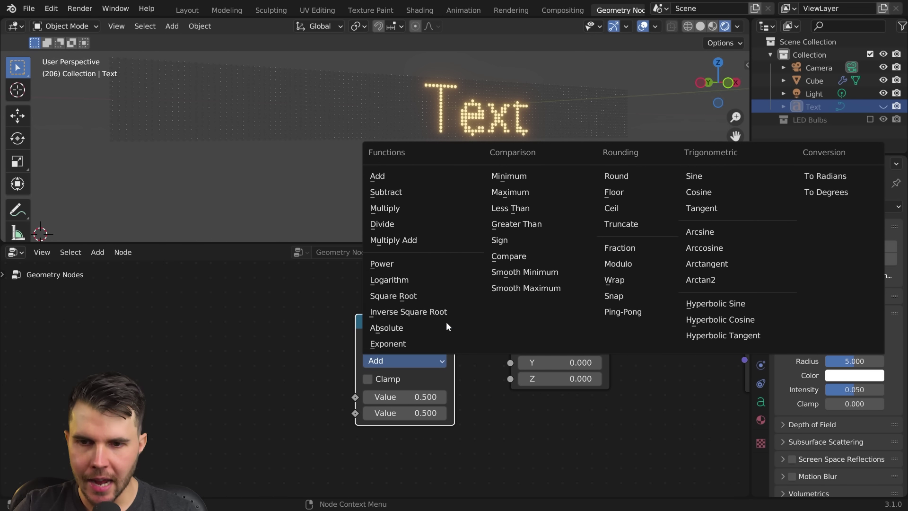
{"action": "left_click", "coordinate": [614, 192]}
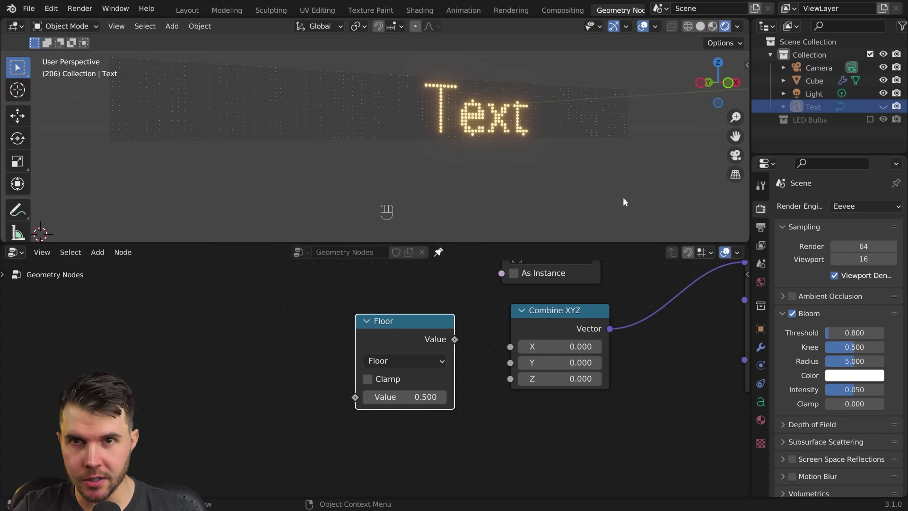
{"action": "left_click_drag", "start_coordinate": [391, 340], "coordinate": [380, 330]}
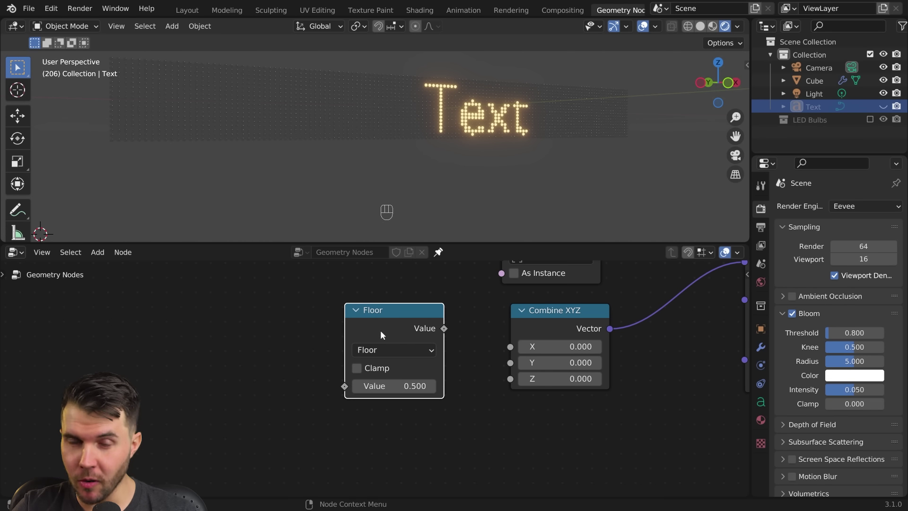
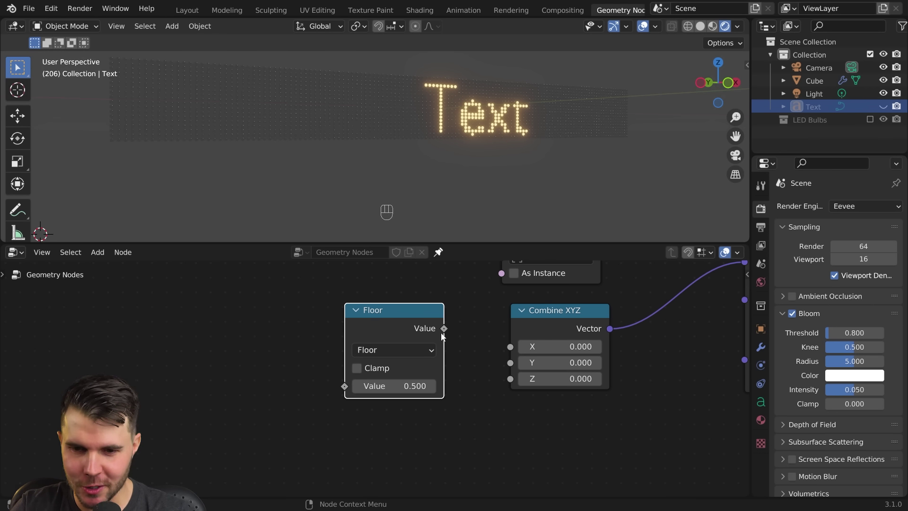
- Connect the Floor node's Value output to the Combine XYZ node's X input and move the Floor node further away
{"action": "left_click_drag", "start_coordinate": [443, 329], "coordinate": [515, 348]}
{"action": "mouse_move", "coordinate": [394, 386]}
{"action": "left_mouse_down"}
{"action": "mouse_move", "coordinate": [383, 386]}
{"action": "mouse_move", "coordinate": [416, 386]}
{"action": "mouse_move", "coordinate": [403, 386]}
{"action": "left_mouse_up"}
{"action": "right_click", "coordinate": [403, 386]}
{"action": "scroll", "coordinate": [374, 376], "scroll_direction": "down", "scroll_amount": 2}
{"action": "left_click_drag", "start_coordinate": [402, 334], "coordinate": [290, 331]}
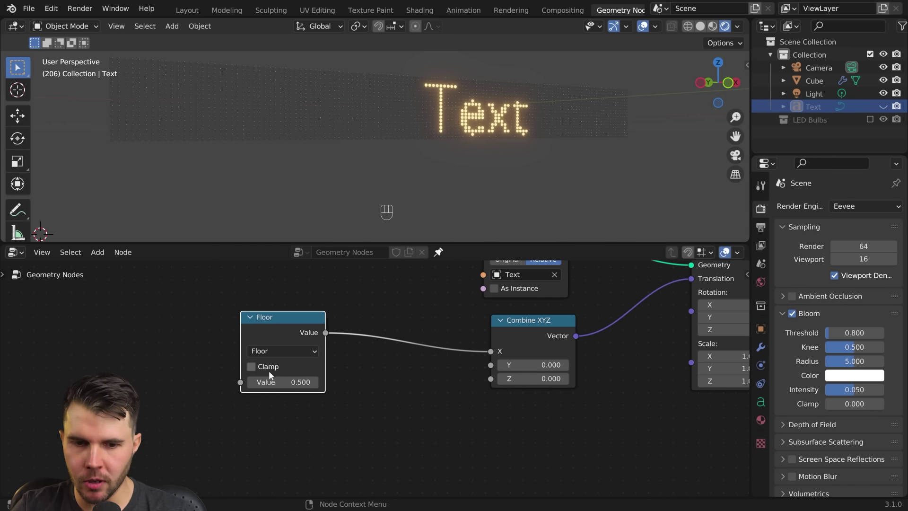
- Test the Floor node by changing its value to 7.600 and 2.800
{"action": "left_click_drag", "start_coordinate": [270, 382], "coordinate": [317, 382]}
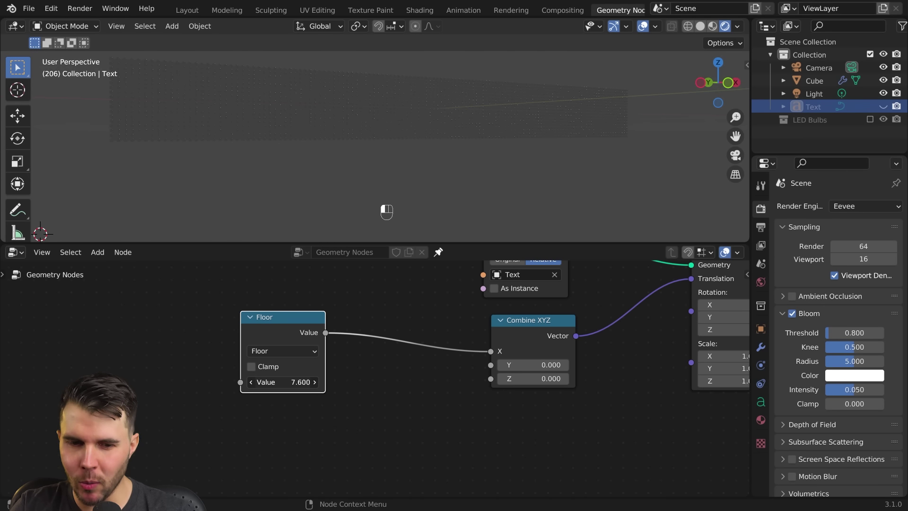
{"action": "left_click_drag", "start_coordinate": [317, 382], "coordinate": [308, 363]}
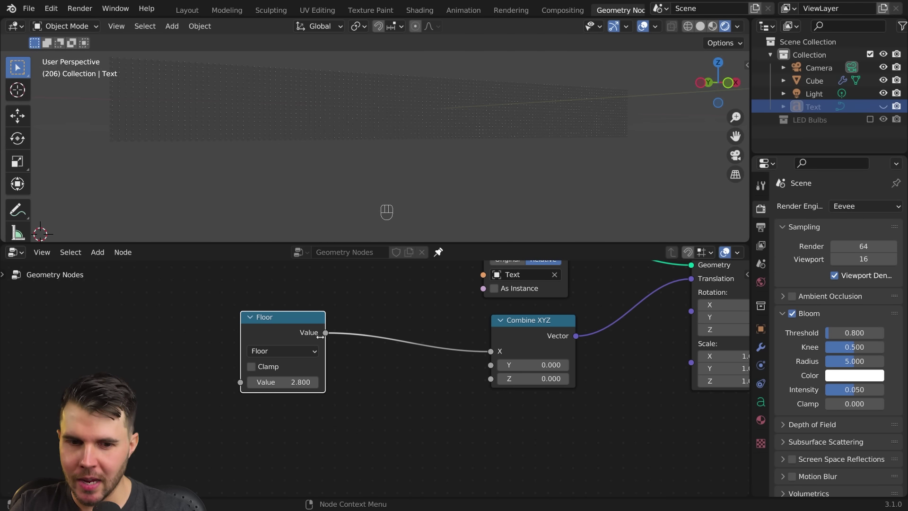
{"action": "left_click_drag", "start_coordinate": [284, 382], "coordinate": [253, 382]}
{"action": "right_click", "coordinate": [284, 382]}
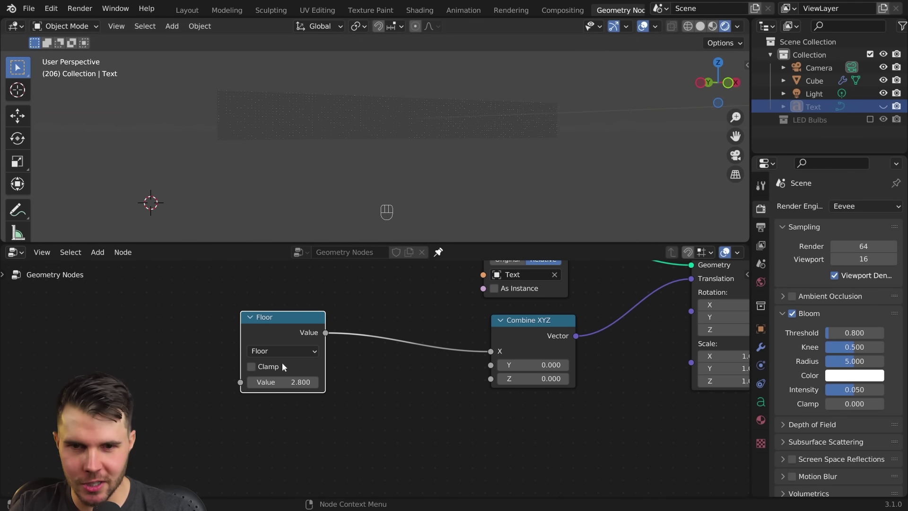
- Insert a Math node between the Floor and Combine XYZ nodes and set its operation to Multiply
{"action": "key", "text": "shift+a"}
{"action": "mouse_move", "coordinate": [370, 342]}
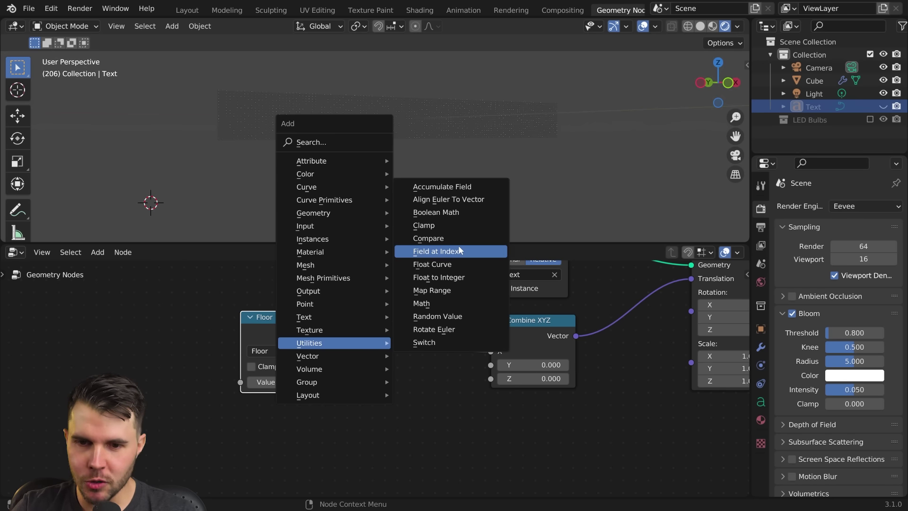
{"action": "left_click", "coordinate": [433, 303]}
{"action": "left_click", "coordinate": [401, 363]}
{"action": "left_click", "coordinate": [400, 363]}
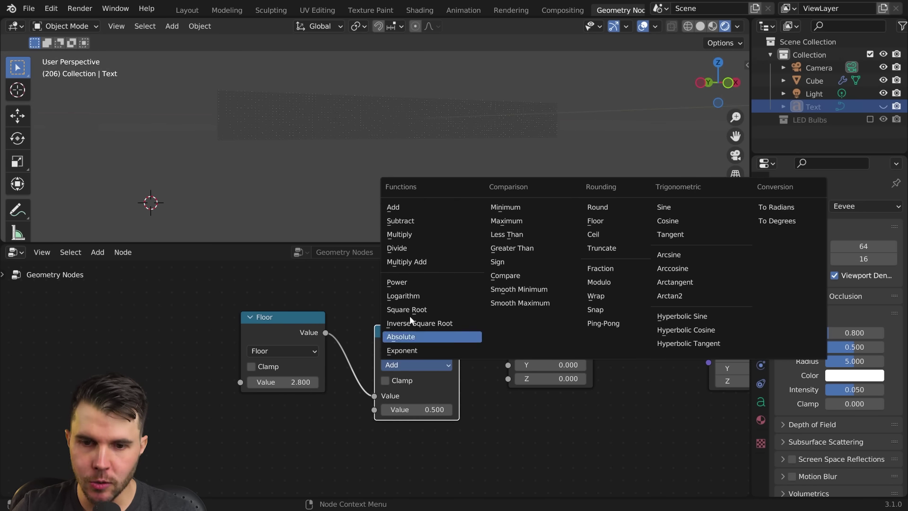
{"action": "left_click", "coordinate": [414, 235]}
- Set the Multiply node's second value to 0.1 and try the Floor value at -0.290 and 2.460
{"action": "mouse_move", "coordinate": [298, 382]}
{"action": "left_mouse_down", "text": "shift"}
{"action": "mouse_move", "coordinate": [284, 382]}
{"action": "mouse_move", "coordinate": [364, 382]}
{"action": "mouse_move", "coordinate": [289, 382]}
{"action": "left_mouse_up", "text": "shift"}
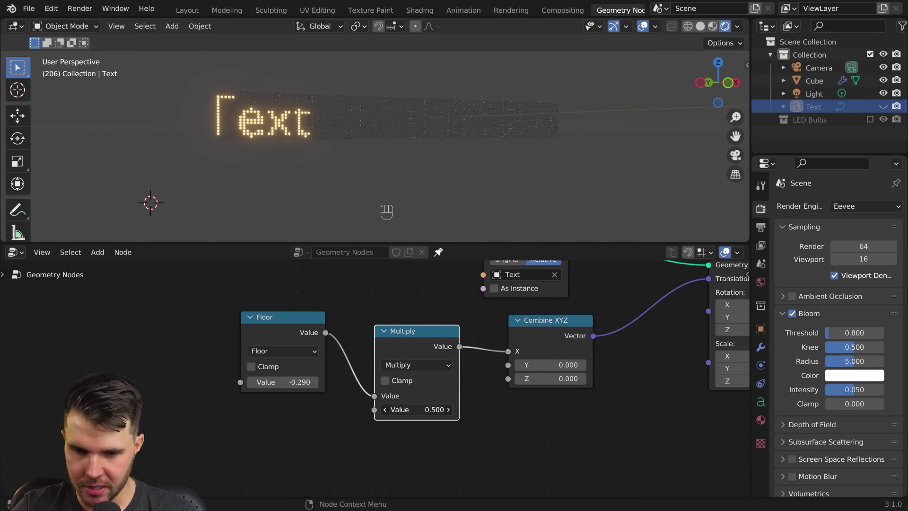
{"action": "type", "text": "0.1"}
{"action": "key", "text": "Return"}
{"action": "left_click_drag", "start_coordinate": [312, 382], "coordinate": [373, 382], "text": "shift"}
- Set the Multiply node's second value to 0.01 and slide the Floor node's value to -7.670
{"action": "left_click", "coordinate": [417, 409]}
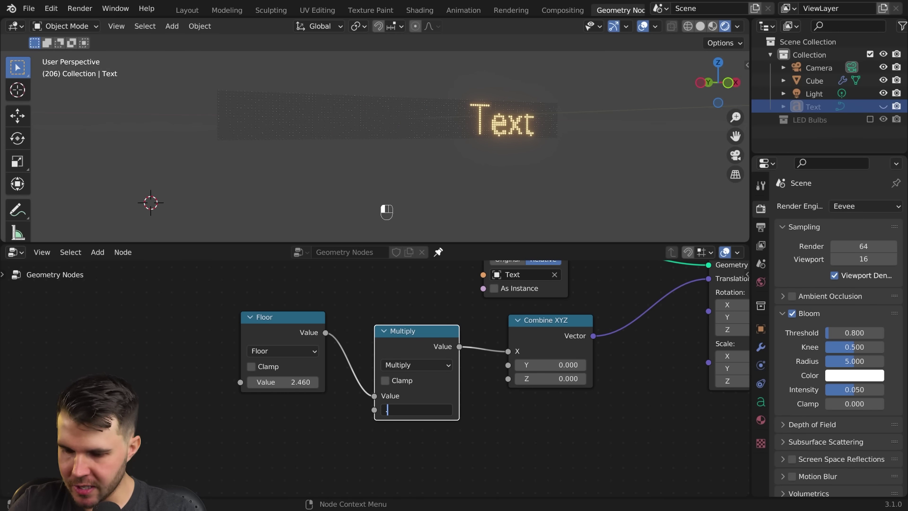
{"action": "type", "text": ".01"}
{"action": "key", "text": "Return"}
{"action": "left_click_drag", "start_coordinate": [303, 382], "coordinate": [210, 382], "text": "shift"}
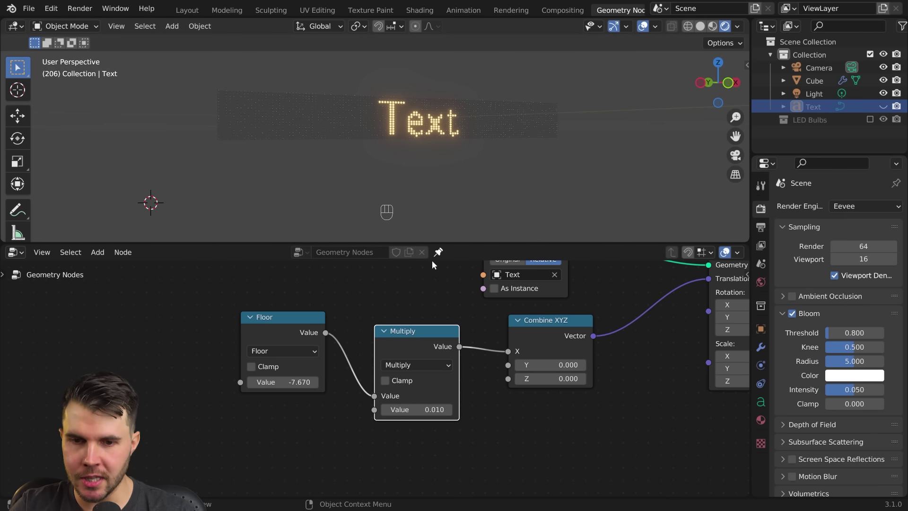
- Check the Grid node's Size X and Vertices X, switch to the Calculator and divide 1 by 131 to get the bulb spacing
{"action": "middle_click_drag", "start_coordinate": [431, 312], "coordinate": [473, 441]}
{"action": "mouse_move", "coordinate": [502, 313]}
{"action": "middle_mouse_down"}
{"action": "mouse_move", "coordinate": [378, 425]}
{"action": "mouse_move", "coordinate": [388, 424]}
{"action": "middle_mouse_up"}
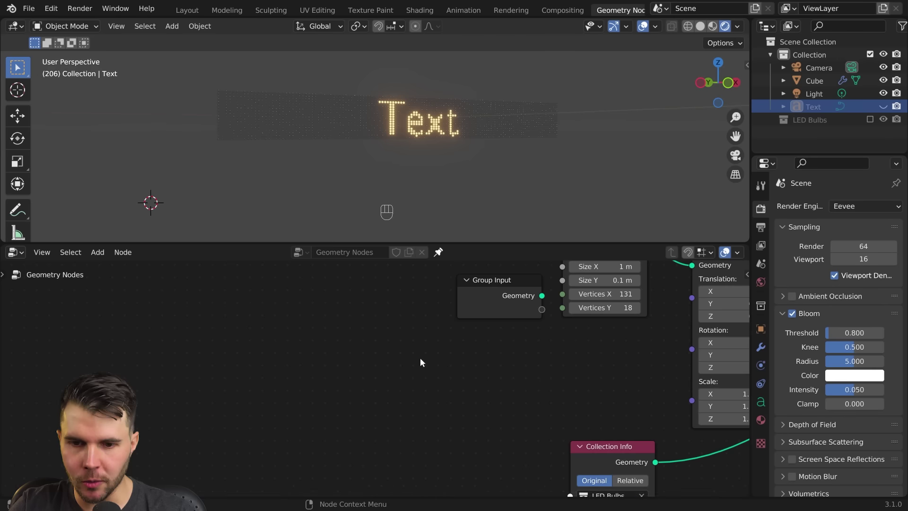
{"action": "middle_click_drag", "start_coordinate": [427, 348], "coordinate": [326, 443]}
{"action": "middle_click_drag", "start_coordinate": [498, 407], "coordinate": [309, 407]}
{"action": "scroll", "coordinate": [309, 406], "scroll_direction": "up", "scroll_amount": 5}
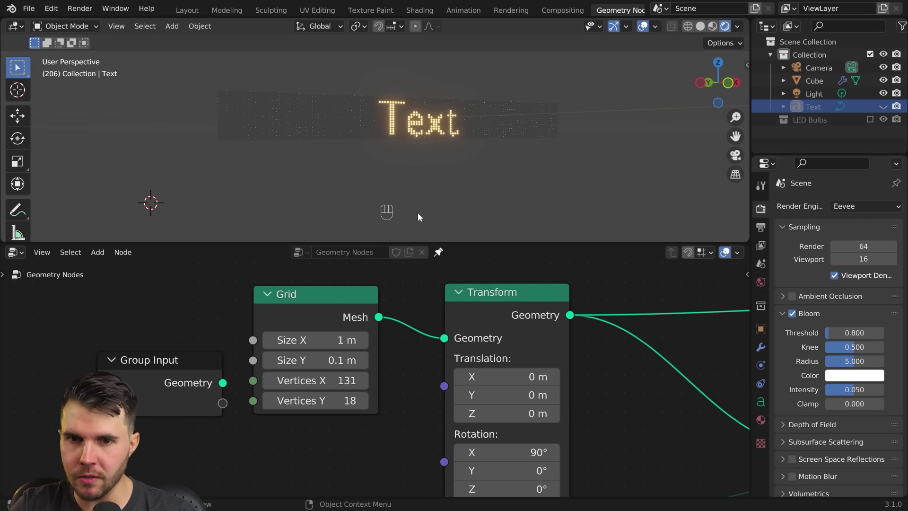
{"action": "middle_click_drag", "start_coordinate": [369, 391], "coordinate": [546, 305]}
{"action": "scroll", "coordinate": [546, 305], "scroll_direction": "down", "scroll_amount": 2}
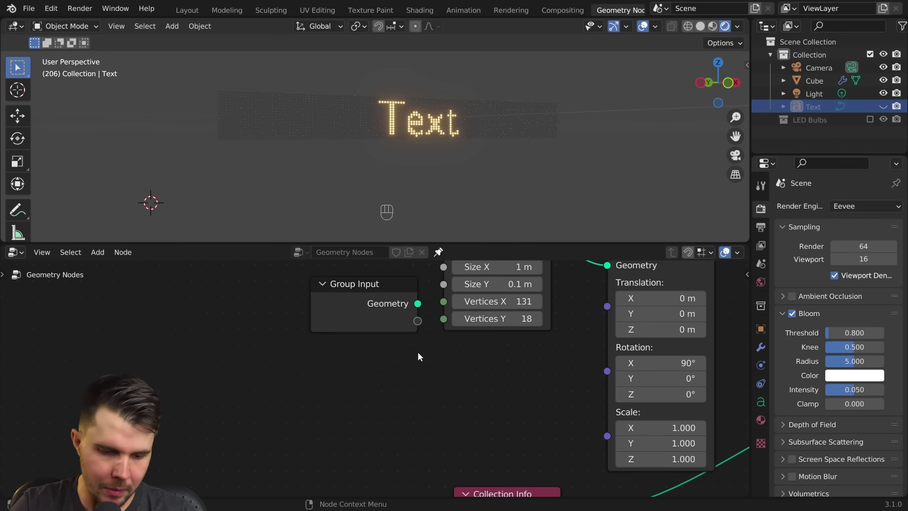
{"action": "key", "text": "super"}
{"action": "type", "text": "cal"}
{"action": "key", "text": "Return"}
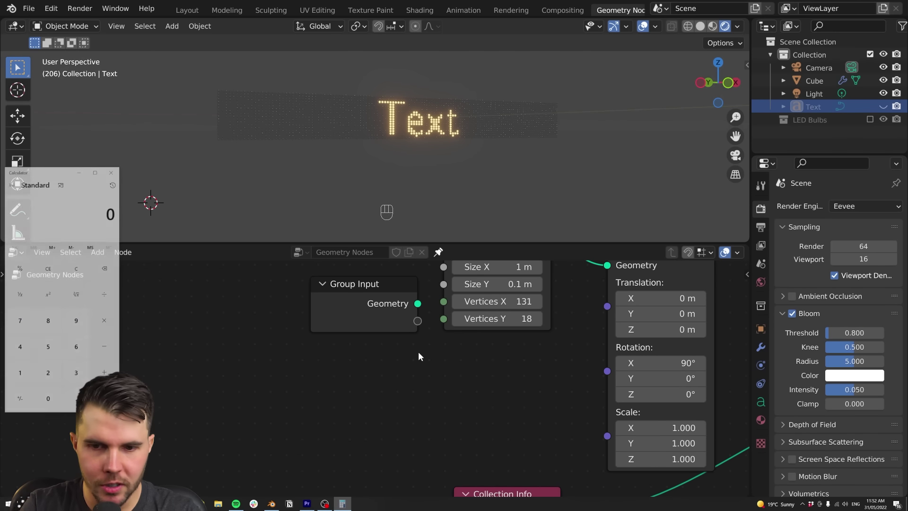
{"action": "type", "text": "1 ÷ "}
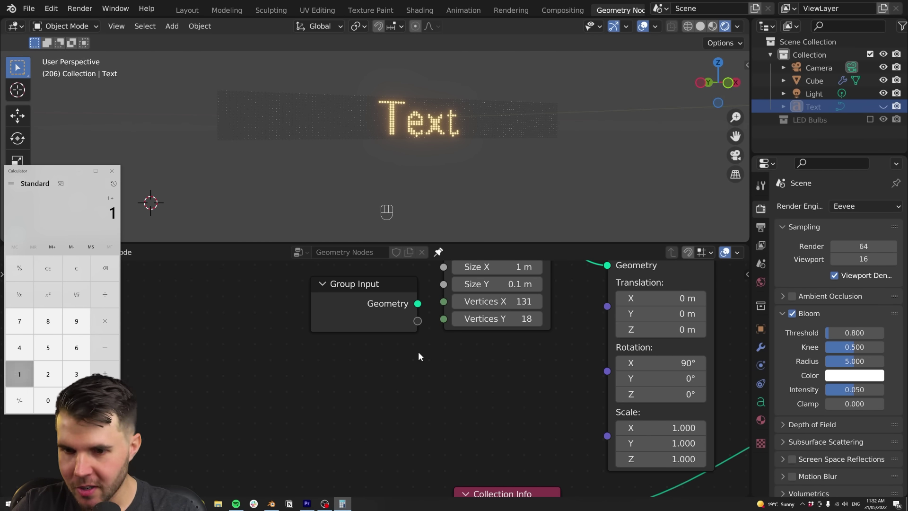
{"action": "type", "text": "131"}
{"action": "key", "text": "Return"}
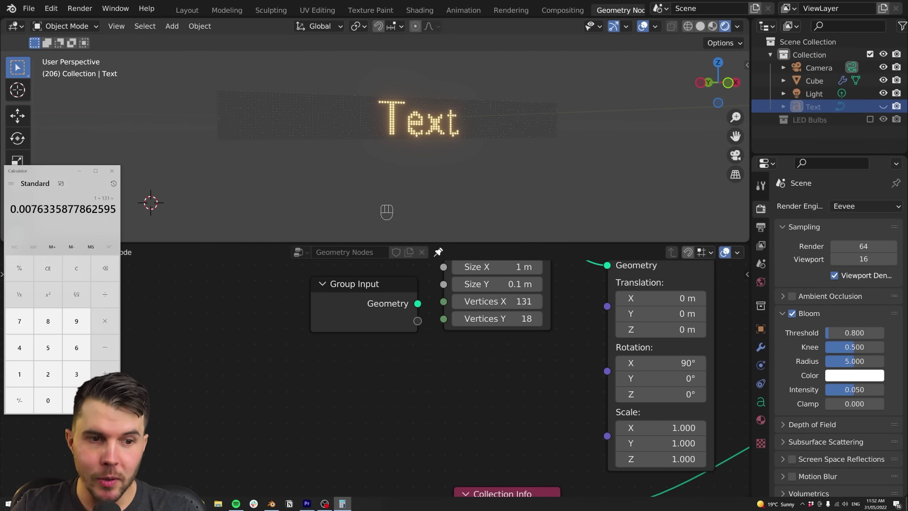
{"action": "left_click", "coordinate": [118, 174]}
{"action": "scroll", "coordinate": [377, 377], "scroll_direction": "down", "scroll_amount": 3}
{"action": "middle_click_drag", "start_coordinate": [501, 296], "coordinate": [436, 308]}
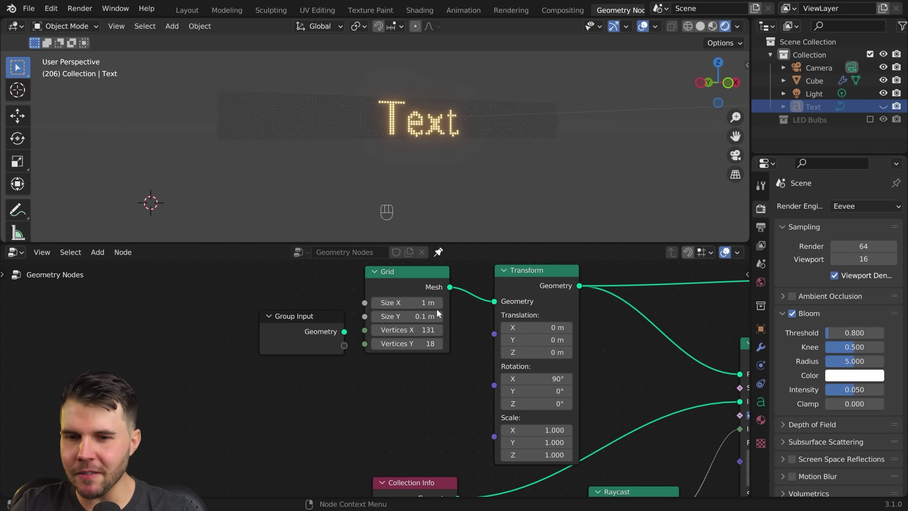
{"action": "left_click_drag", "start_coordinate": [434, 304], "coordinate": [454, 303], "text": "shift"}
{"action": "right_click", "coordinate": [436, 304]}
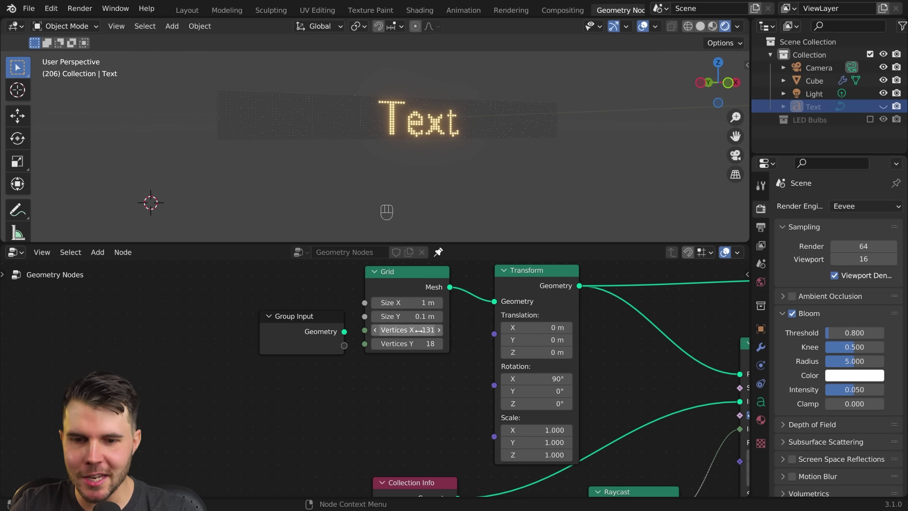
{"action": "left_click_drag", "start_coordinate": [422, 329], "coordinate": [440, 330], "text": "shift"}
{"action": "right_click", "coordinate": [422, 329]}
{"action": "scroll", "coordinate": [415, 352], "scroll_direction": "down", "scroll_amount": 1}
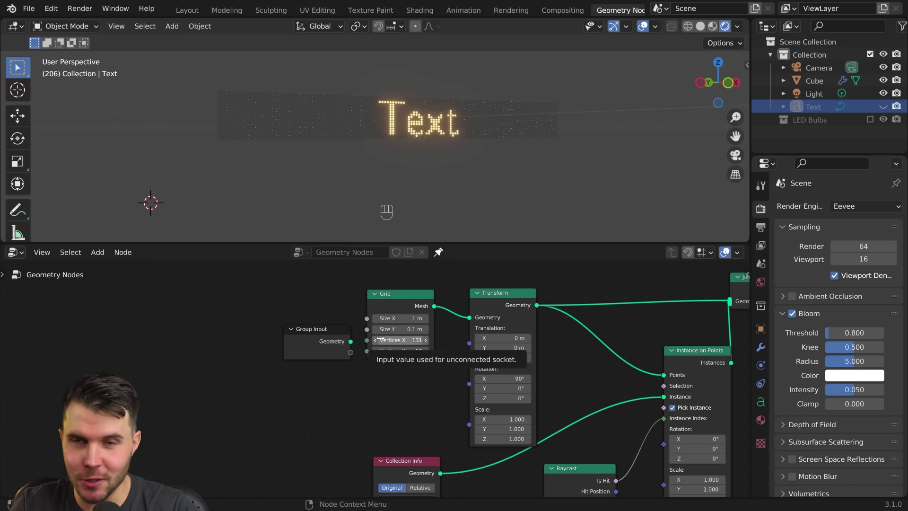
- Move the Group Input node away from the Grid node into the empty area above the Object Info node
{"action": "middle_click_drag", "start_coordinate": [354, 344], "coordinate": [495, 299]}
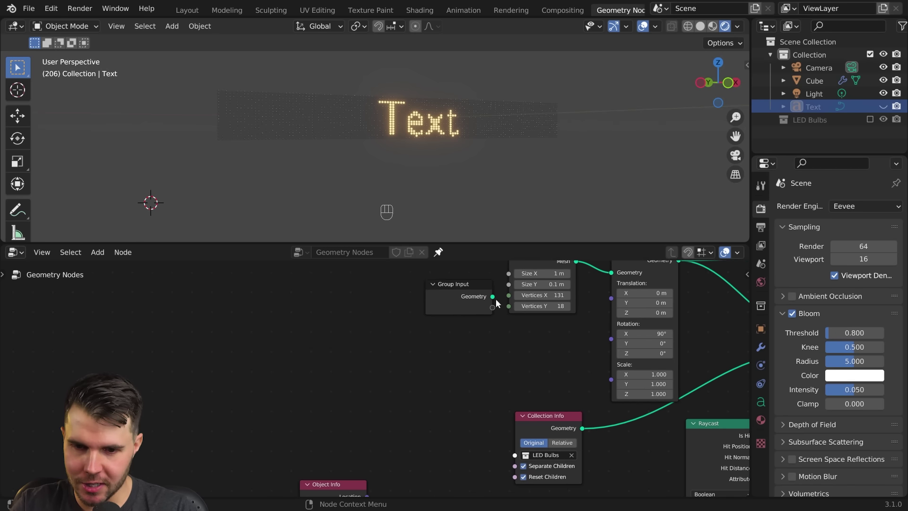
{"action": "left_click_drag", "start_coordinate": [496, 299], "coordinate": [262, 343]}
{"action": "middle_click_drag", "start_coordinate": [322, 410], "coordinate": [377, 348]}
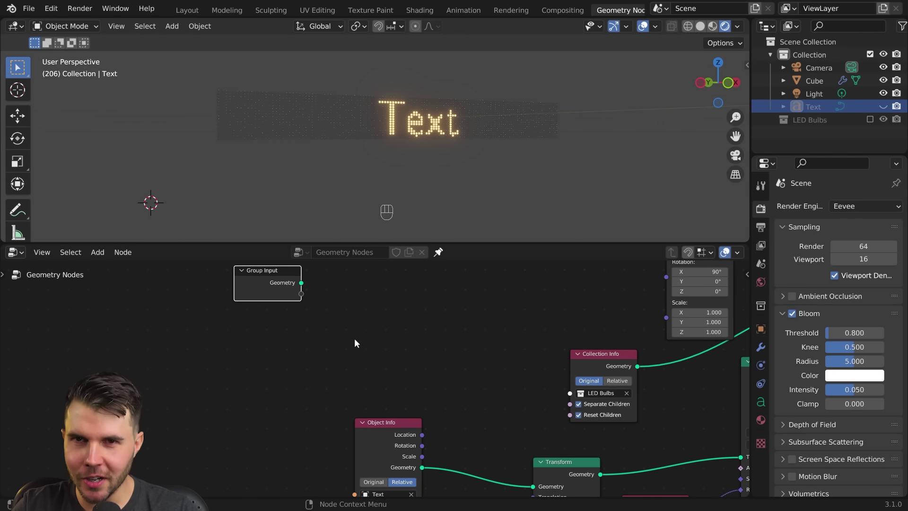
- Expose the Grid node's Size X by linking it to a new socket on the Group Input node
{"action": "middle_click_drag", "start_coordinate": [630, 274], "coordinate": [532, 320]}
{"action": "middle_click_drag", "start_coordinate": [487, 268], "coordinate": [475, 287]}
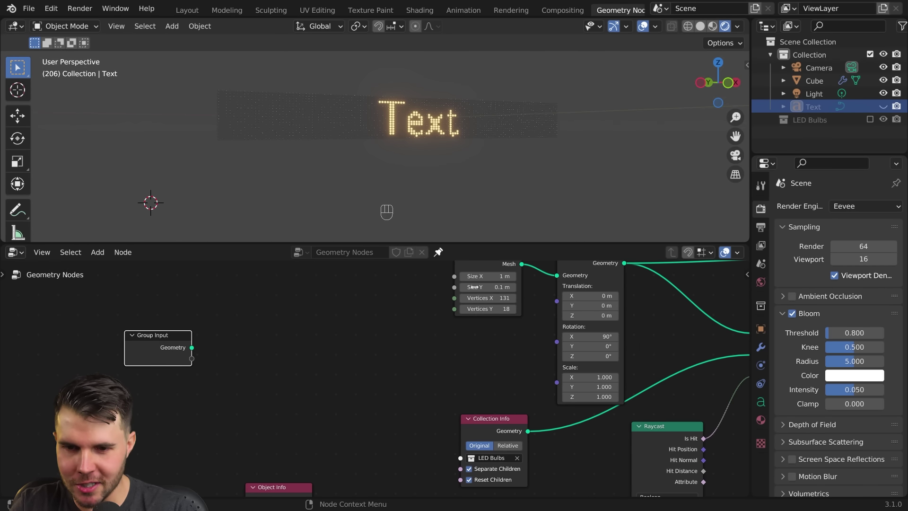
{"action": "middle_click_drag", "start_coordinate": [215, 349], "coordinate": [271, 341]}
{"action": "left_click_drag", "start_coordinate": [464, 286], "coordinate": [200, 370]}
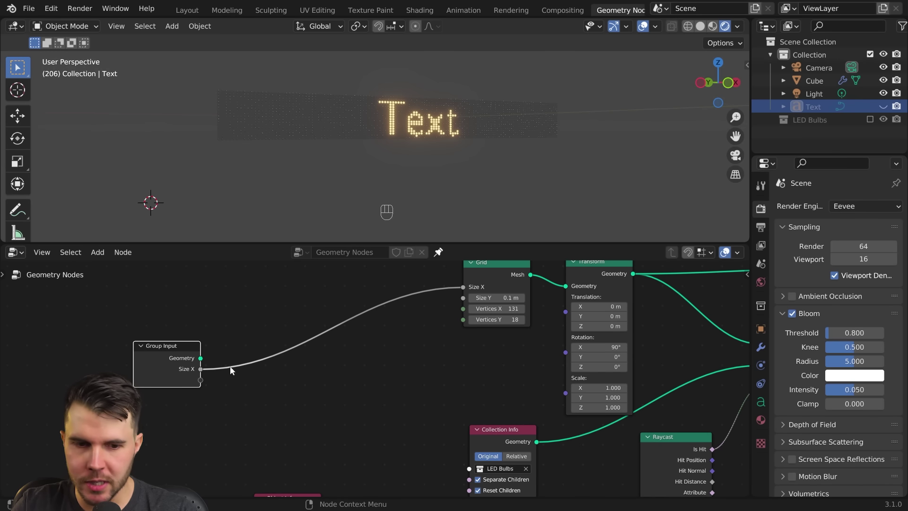
- Show the Cube's modifier settings with the exposed Size X input and clear the selection
{"action": "left_click", "coordinate": [761, 347]}
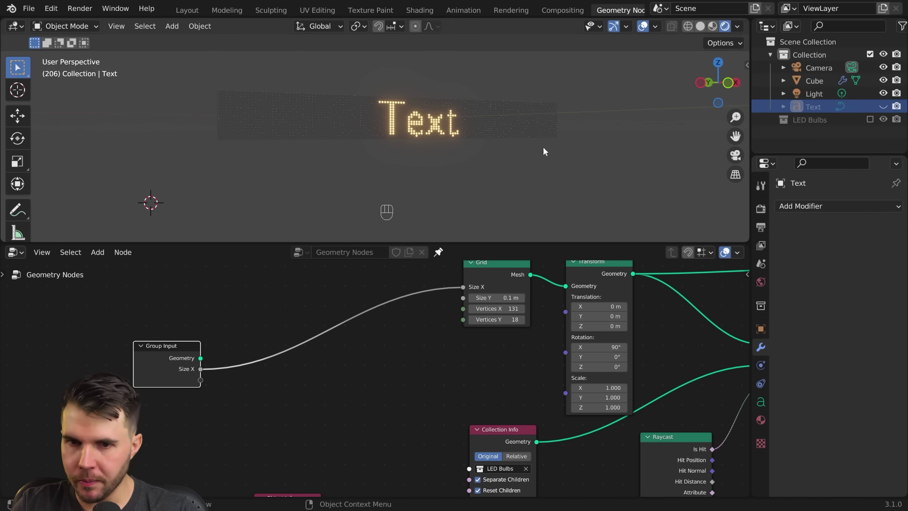
{"action": "left_click", "coordinate": [813, 81]}
{"action": "key", "text": "alt+a"}
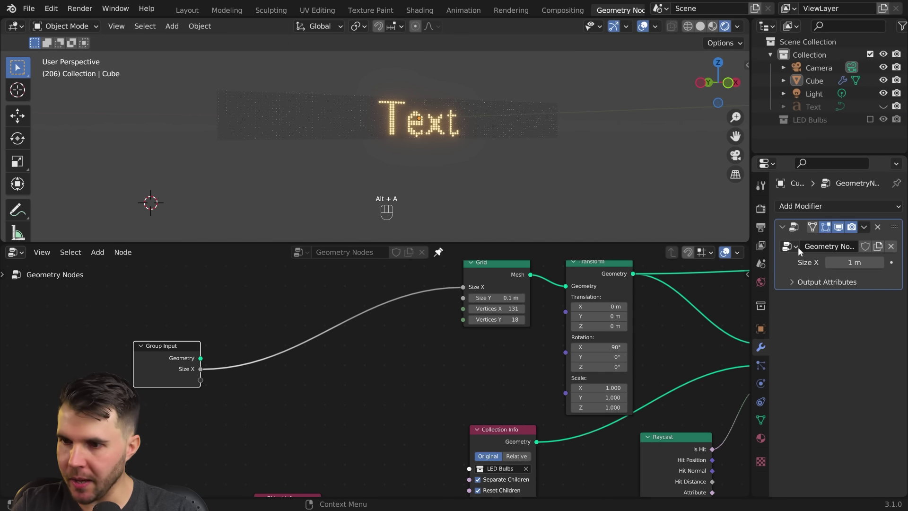
- Examine the bulb strip and the Cube's Size X modifier input in the Layout workspace, then return to the Geometry Nodes workspace
{"action": "left_click", "coordinate": [195, 13]}
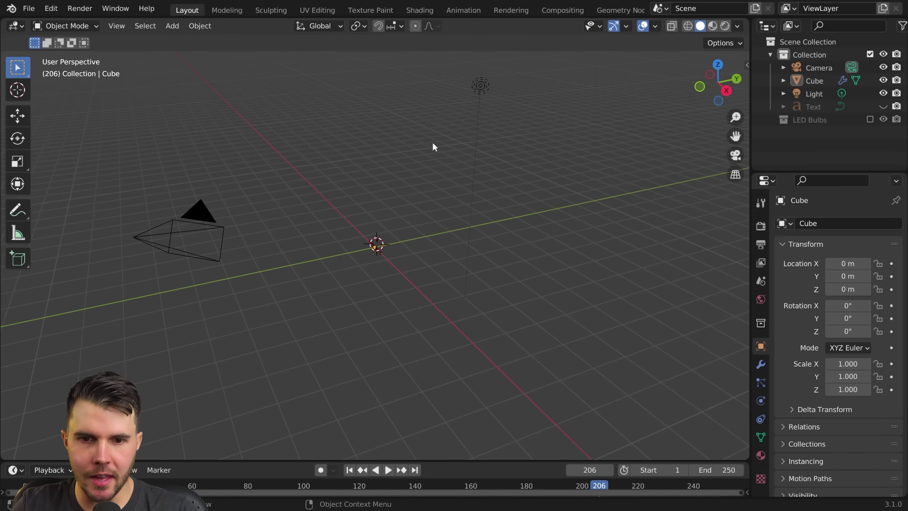
{"action": "left_click", "coordinate": [397, 248]}
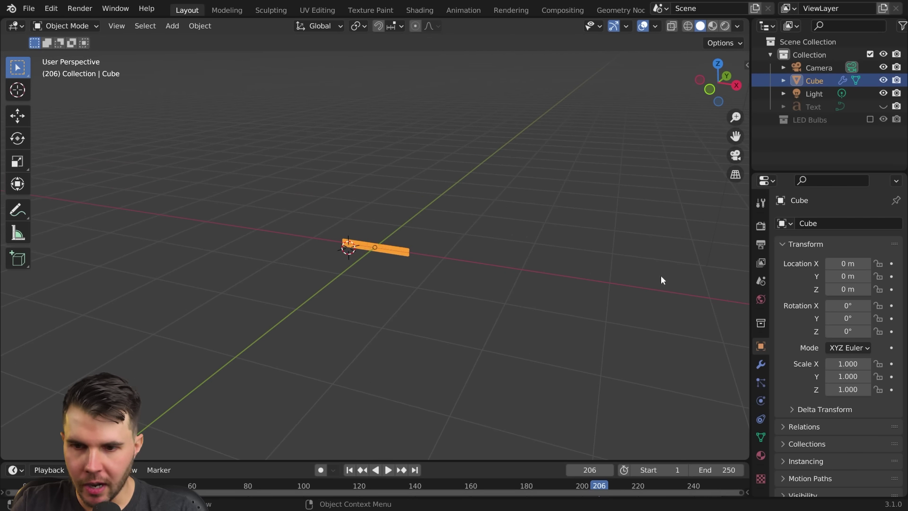
{"action": "left_click", "coordinate": [761, 364]}
{"action": "scroll", "coordinate": [455, 289], "scroll_direction": "up", "scroll_amount": 8}
{"action": "key", "text": "alt+a"}
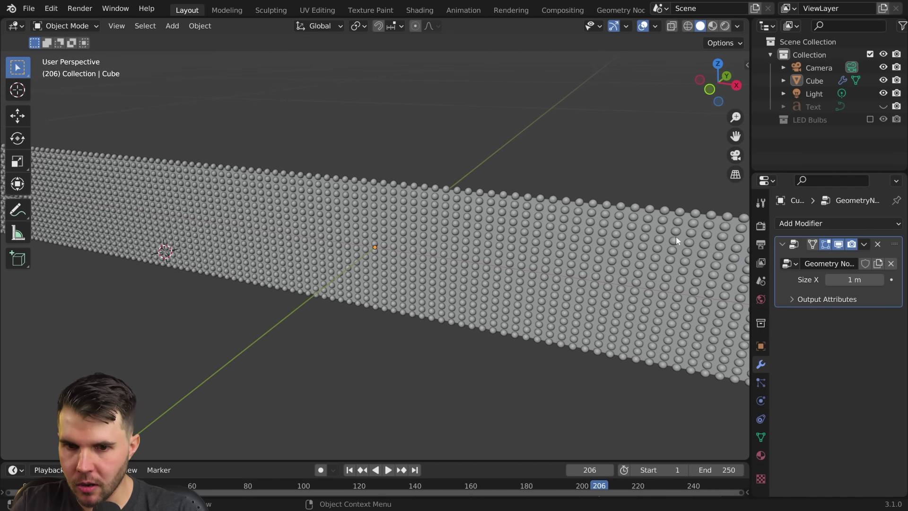
{"action": "mouse_move", "coordinate": [861, 276]}
{"action": "left_mouse_down"}
{"action": "mouse_move", "coordinate": [824, 276]}
{"action": "mouse_move", "coordinate": [861, 277]}
{"action": "left_mouse_up"}
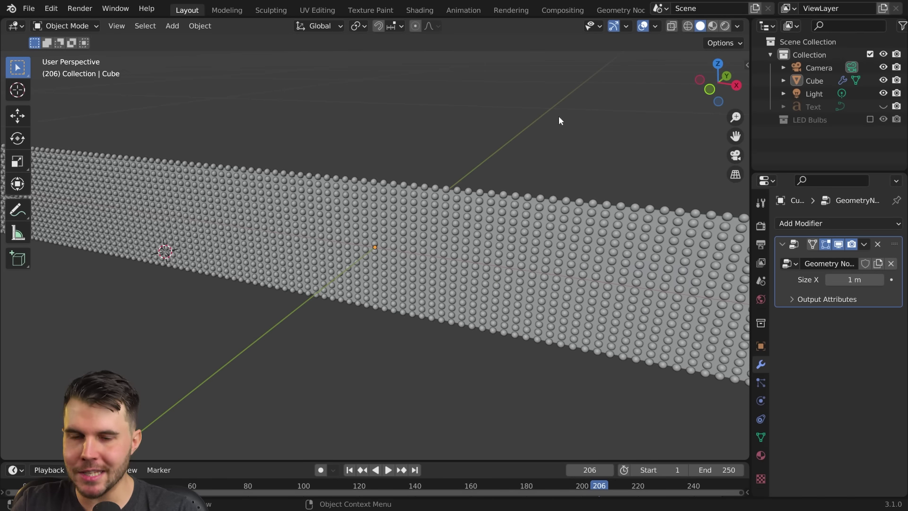
{"action": "left_click", "coordinate": [604, 10]}
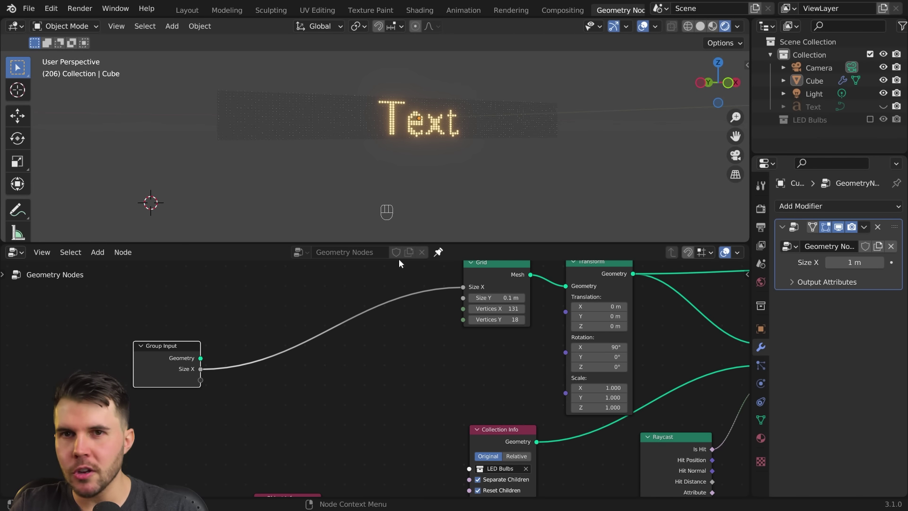
- Move the Group Input node into the empty area above and before the Floor node
{"action": "middle_click_drag", "start_coordinate": [433, 266], "coordinate": [479, 228]}
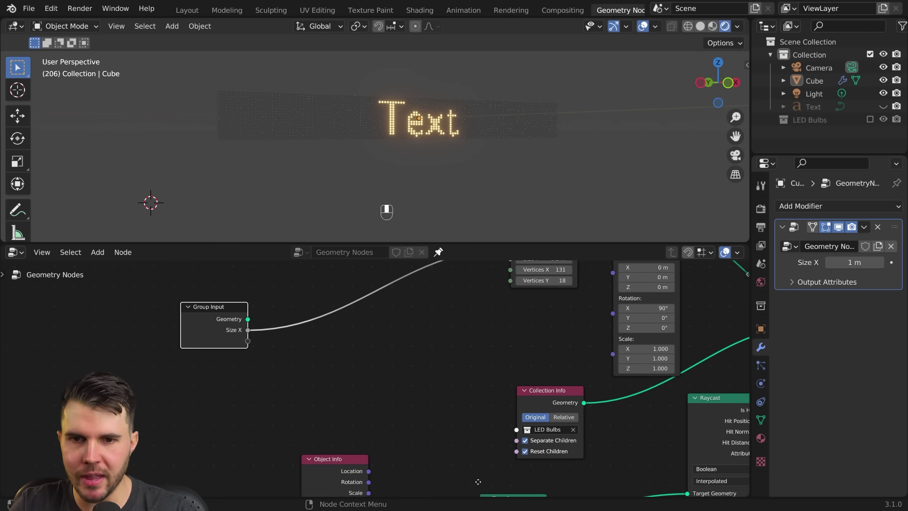
{"action": "scroll", "coordinate": [363, 331], "scroll_direction": "down", "scroll_amount": 3}
{"action": "middle_click_drag", "start_coordinate": [363, 331], "coordinate": [493, 320]}
{"action": "left_click_drag", "start_coordinate": [367, 268], "coordinate": [214, 289]}
{"action": "middle_click_drag", "start_coordinate": [306, 328], "coordinate": [417, 331]}
{"action": "scroll", "coordinate": [362, 315], "scroll_direction": "up", "scroll_amount": 3}
{"action": "scroll", "coordinate": [418, 332], "scroll_direction": "down", "scroll_amount": 2}
{"action": "left_click_drag", "start_coordinate": [328, 297], "coordinate": [268, 340]}
{"action": "middle_click_drag", "start_coordinate": [373, 359], "coordinate": [373, 334]}
{"action": "scroll", "coordinate": [305, 299], "scroll_direction": "down", "scroll_amount": 2}
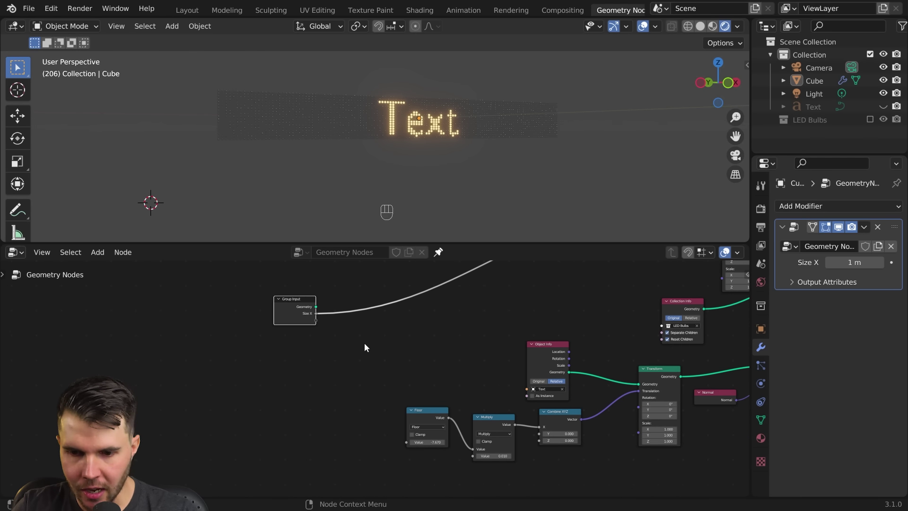
- Expose the Grid node's Vertices X by linking it to a new socket on the Group Input node
{"action": "middle_click_drag", "start_coordinate": [450, 380], "coordinate": [294, 435]}
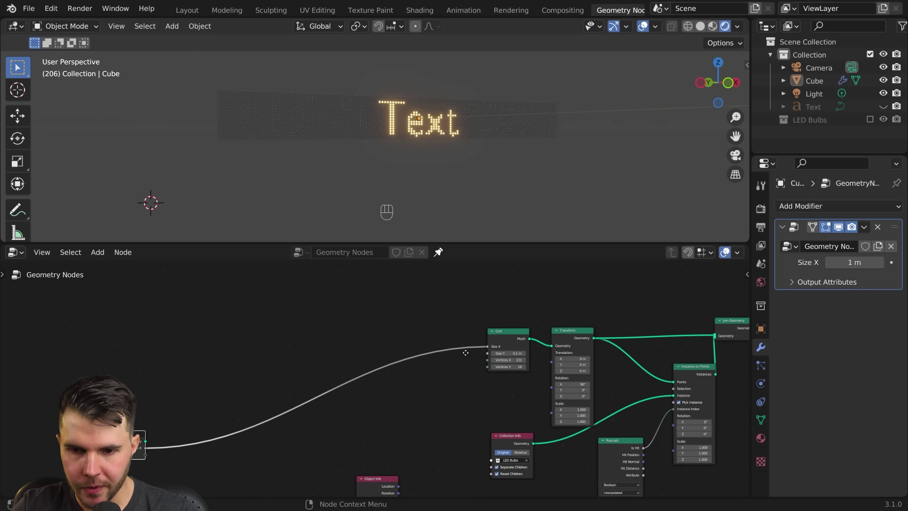
{"action": "middle_click_drag", "start_coordinate": [462, 348], "coordinate": [575, 319]}
{"action": "left_click_drag", "start_coordinate": [574, 322], "coordinate": [231, 417]}
{"action": "middle_click_drag", "start_coordinate": [212, 414], "coordinate": [216, 398]}
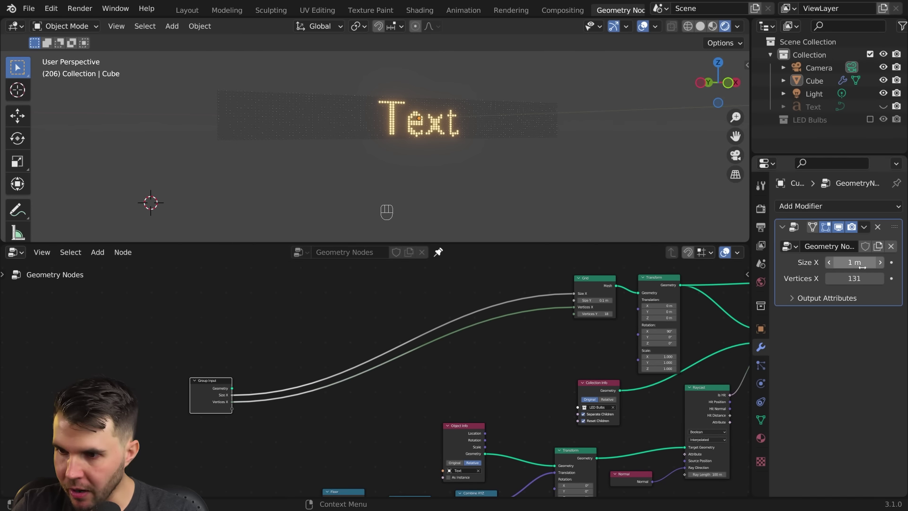
- Move the Group Input node closer to the Floor node and add a Math node between them
{"action": "scroll", "coordinate": [405, 310], "scroll_direction": "up", "scroll_amount": 1}
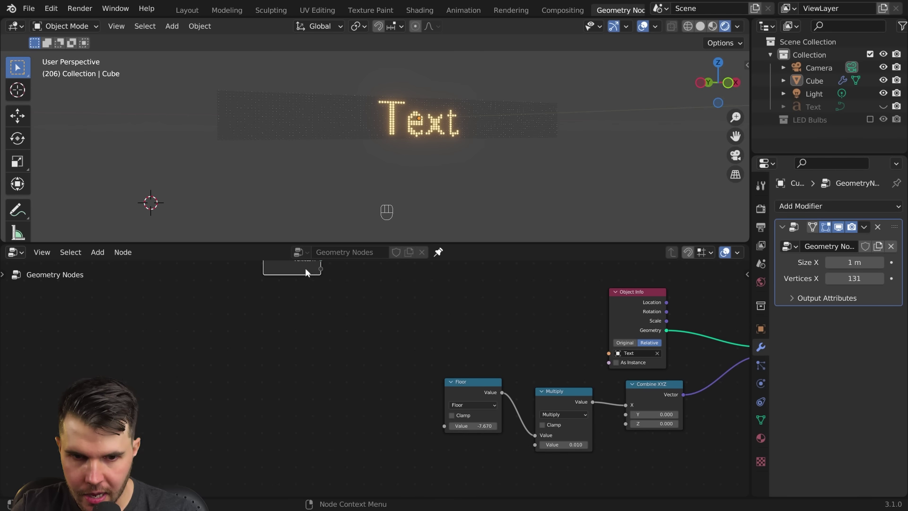
{"action": "left_click_drag", "start_coordinate": [305, 268], "coordinate": [249, 325]}
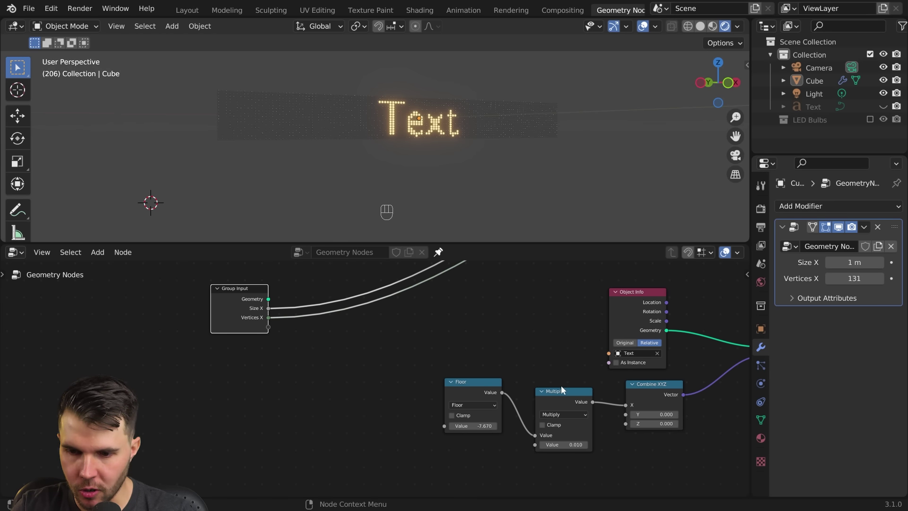
{"action": "key", "text": "shift+a"}
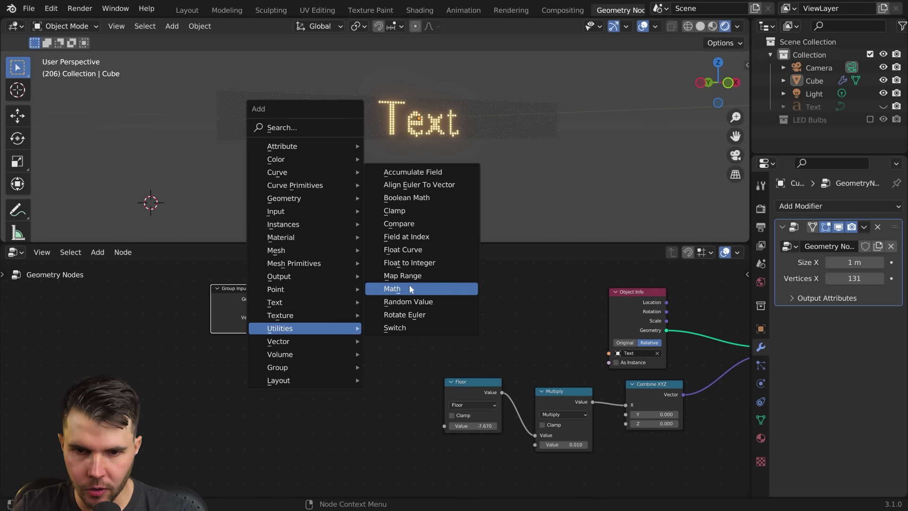
{"action": "left_click", "coordinate": [410, 285]}
{"action": "left_click", "coordinate": [353, 330]}
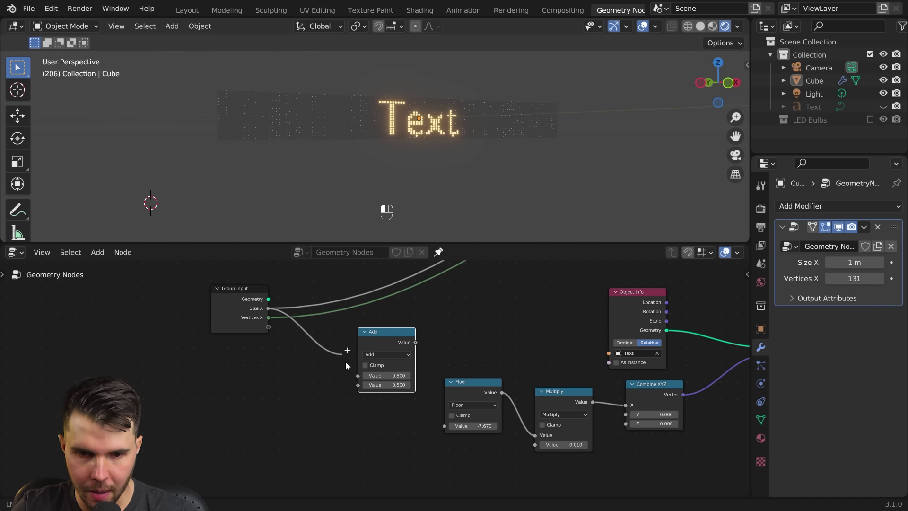
- Divide Size X by Vertices X in the new Math node and link its result to the Multiply node's second value
{"action": "left_click_drag", "start_coordinate": [356, 375], "coordinate": [355, 376]}
{"action": "left_click_drag", "start_coordinate": [269, 317], "coordinate": [286, 316]}
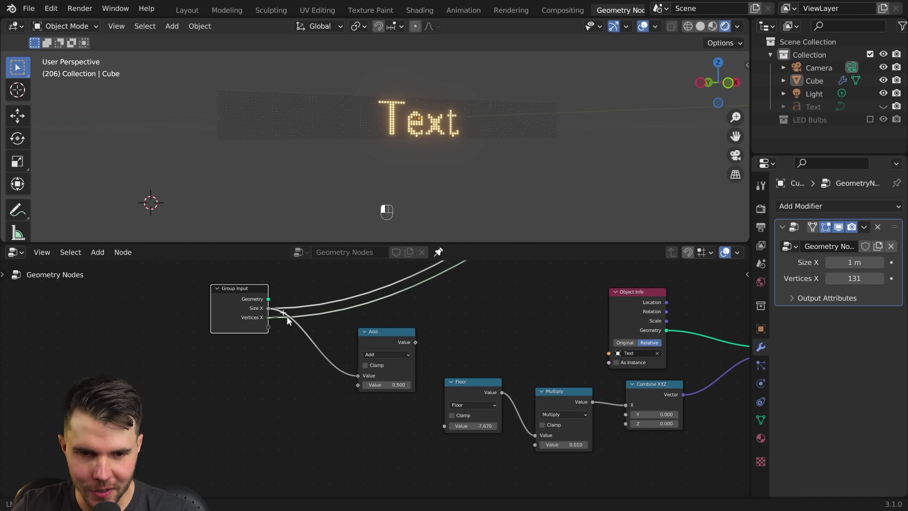
{"action": "left_click_drag", "start_coordinate": [356, 385], "coordinate": [356, 385]}
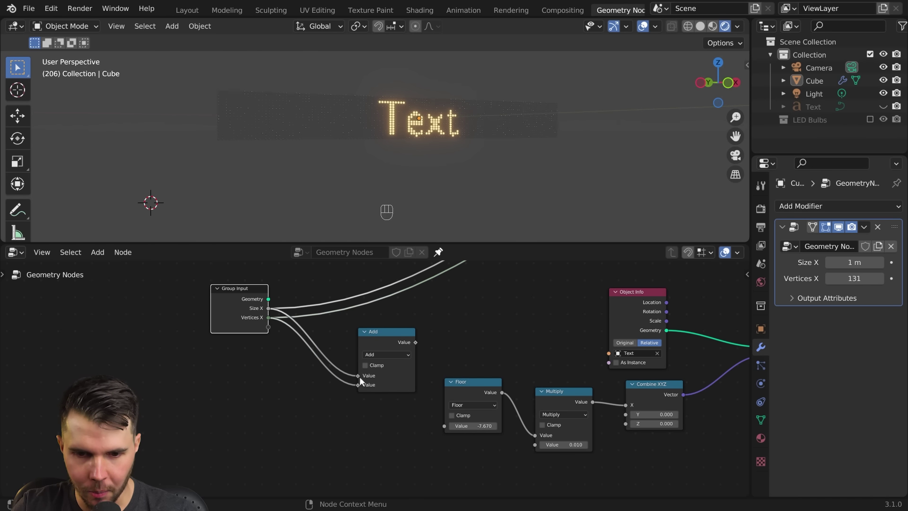
{"action": "left_click", "coordinate": [374, 354]}
{"action": "left_click", "coordinate": [384, 401]}
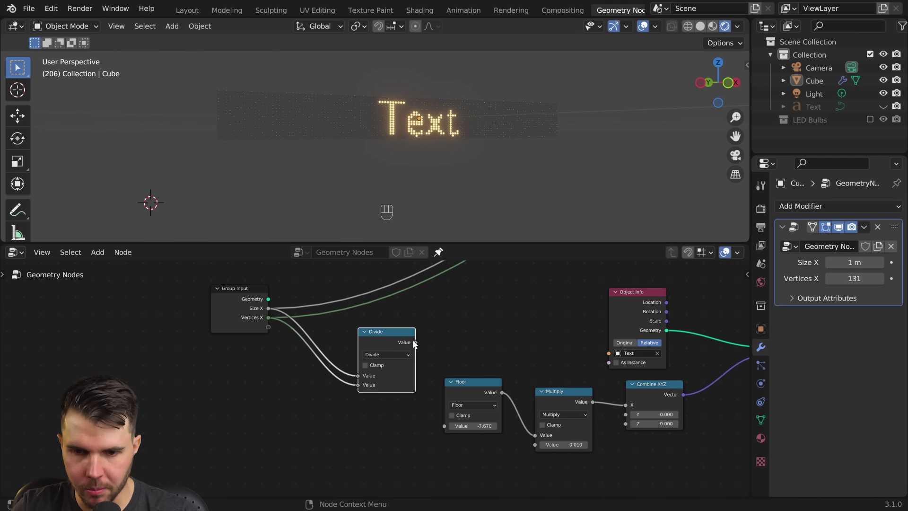
{"action": "left_click_drag", "start_coordinate": [535, 446], "coordinate": [537, 443]}
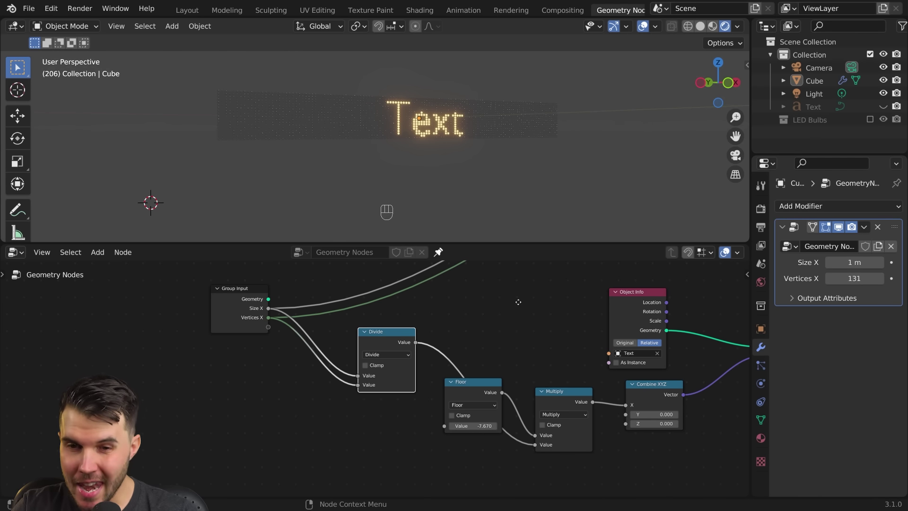
- Test the text's stepping by sliding the Floor node's value to -45.210 and -34.850
{"action": "middle_click_drag", "start_coordinate": [519, 302], "coordinate": [465, 313]}
{"action": "left_click_drag", "start_coordinate": [417, 439], "coordinate": [385, 440], "text": "shift"}
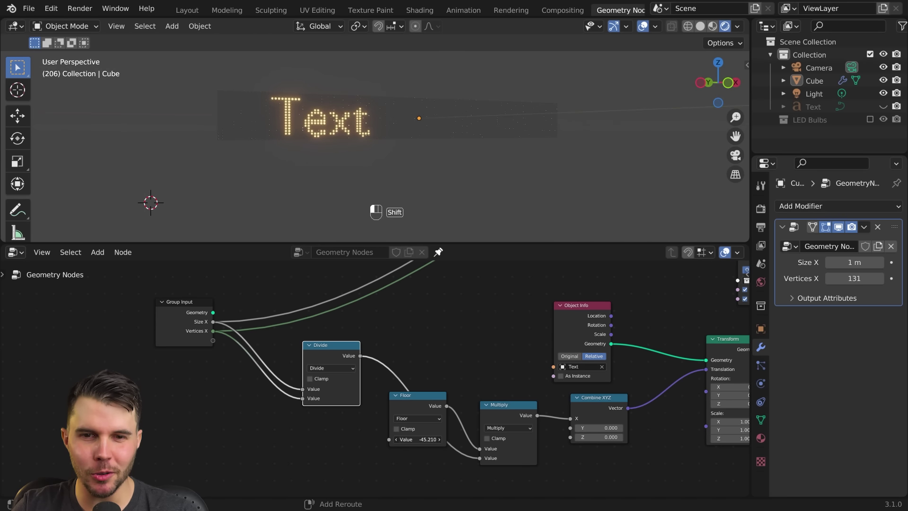
{"action": "left_click_drag", "start_coordinate": [386, 439], "coordinate": [390, 439], "text": "shift"}
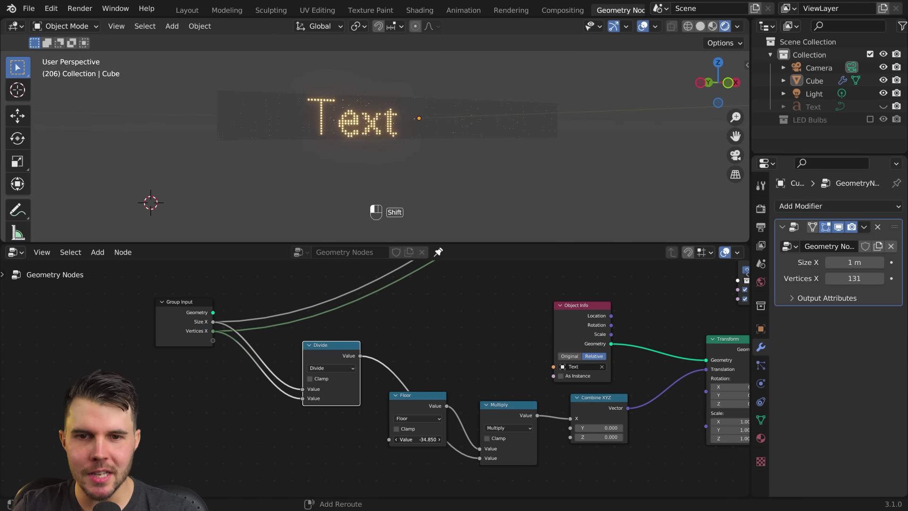
- Slide the Floor node's value to -45.520 and back to -43.430 while examining the lit bulbs up close
{"action": "scroll", "coordinate": [356, 200], "scroll_direction": "up", "scroll_amount": 4}
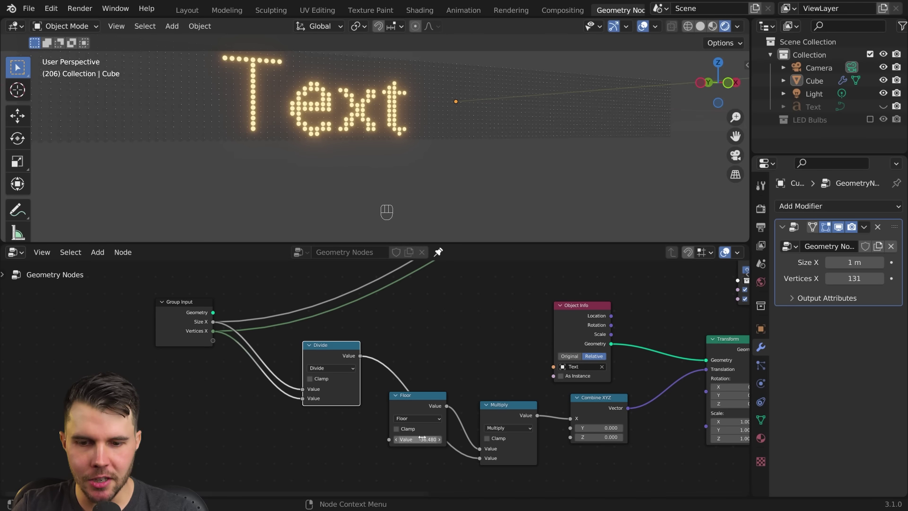
{"action": "left_click_drag", "start_coordinate": [422, 439], "coordinate": [375, 439], "text": "shift"}
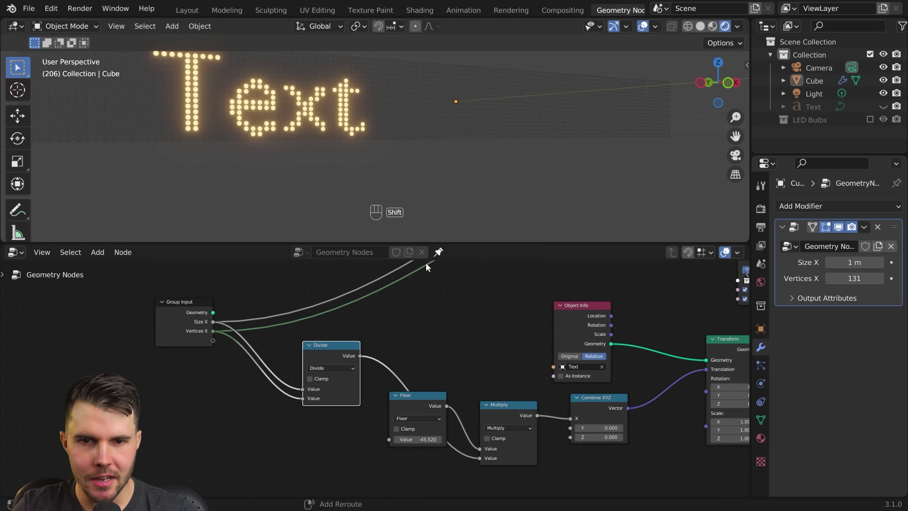
{"action": "scroll", "coordinate": [371, 125], "scroll_direction": "up", "scroll_amount": 5}
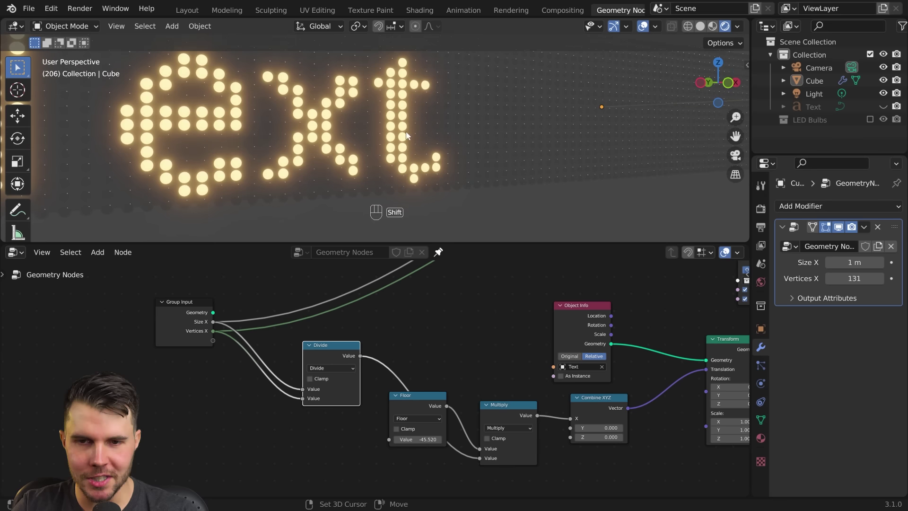
{"action": "mouse_move", "coordinate": [416, 439]}
{"action": "left_mouse_down", "text": "shift"}
{"action": "mouse_move", "coordinate": [436, 440]}
{"action": "mouse_move", "coordinate": [427, 439]}
{"action": "left_mouse_up", "text": "shift"}
{"action": "scroll", "coordinate": [487, 135], "scroll_direction": "down", "scroll_amount": 2}
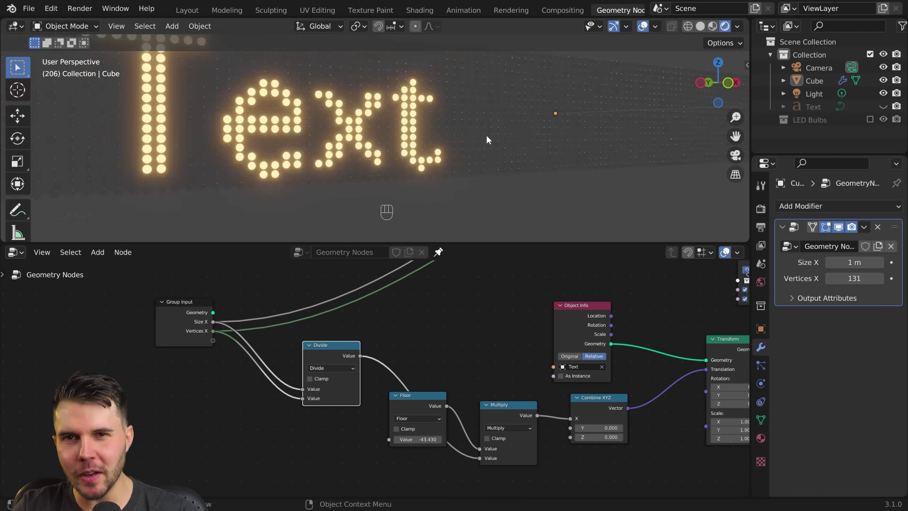
{"action": "scroll", "coordinate": [461, 143], "scroll_direction": "down", "scroll_amount": 3}
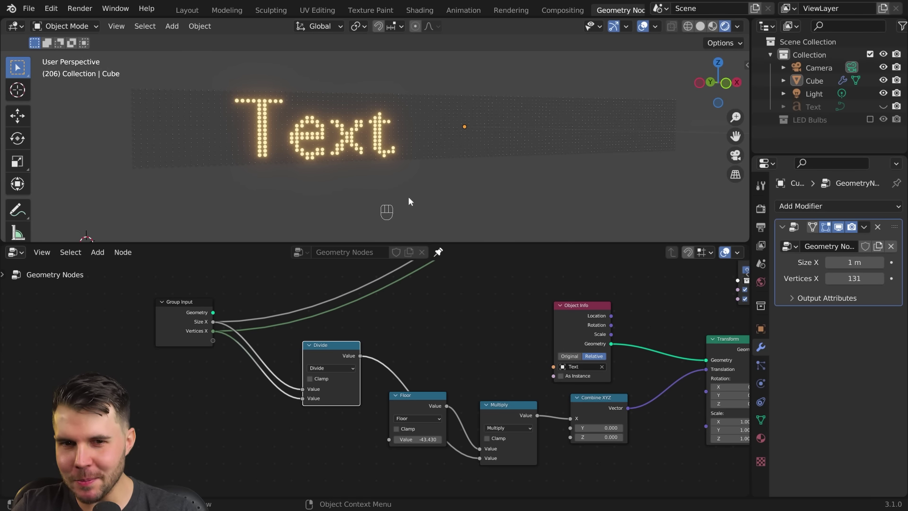
- Reposition the Group Input node higher up, between the Grid and Divide branches, leaving space before the Divide node
{"action": "mouse_move", "coordinate": [394, 338]}
{"action": "middle_mouse_down"}
{"action": "mouse_move", "coordinate": [395, 356]}
{"action": "mouse_move", "coordinate": [349, 402]}
{"action": "mouse_move", "coordinate": [346, 381]}
{"action": "mouse_move", "coordinate": [360, 364]}
{"action": "mouse_move", "coordinate": [354, 376]}
{"action": "middle_mouse_up"}
{"action": "scroll", "coordinate": [365, 349], "scroll_direction": "down", "scroll_amount": 3}
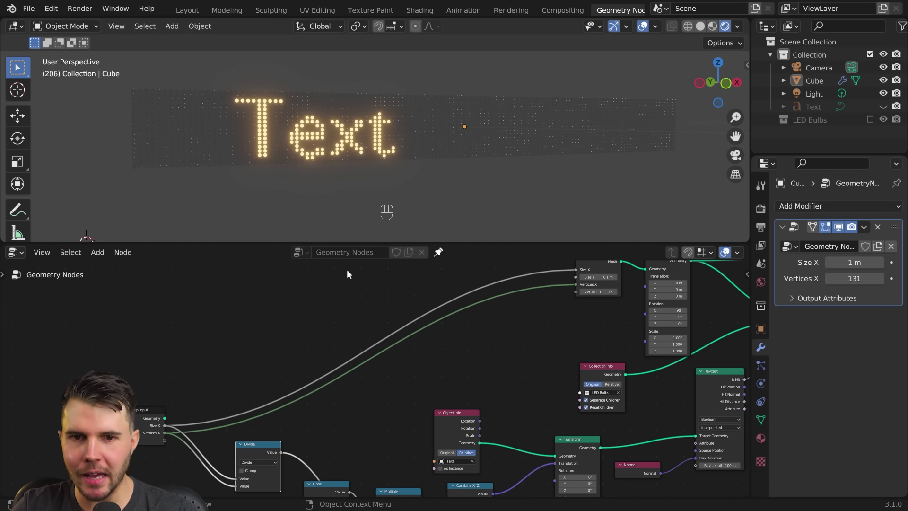
{"action": "left_click_drag", "start_coordinate": [156, 428], "coordinate": [156, 343]}
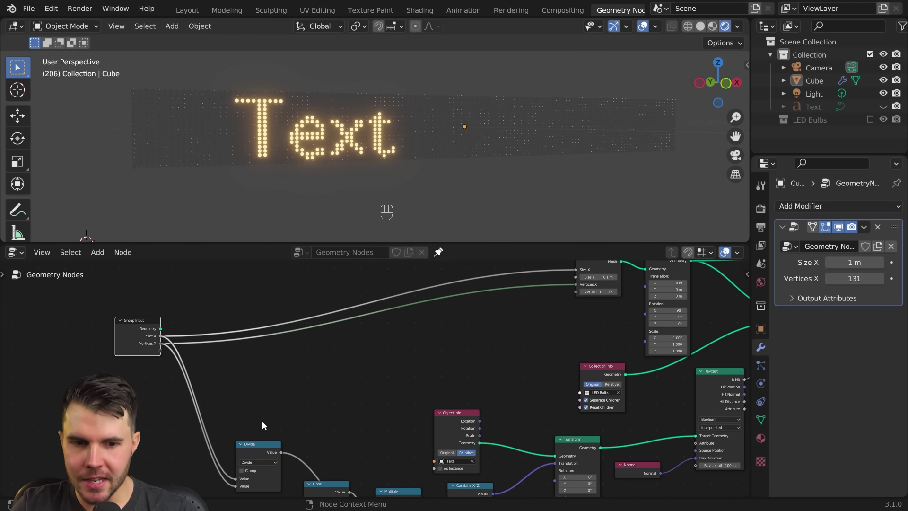
{"action": "middle_click_drag", "start_coordinate": [265, 452], "coordinate": [304, 329]}
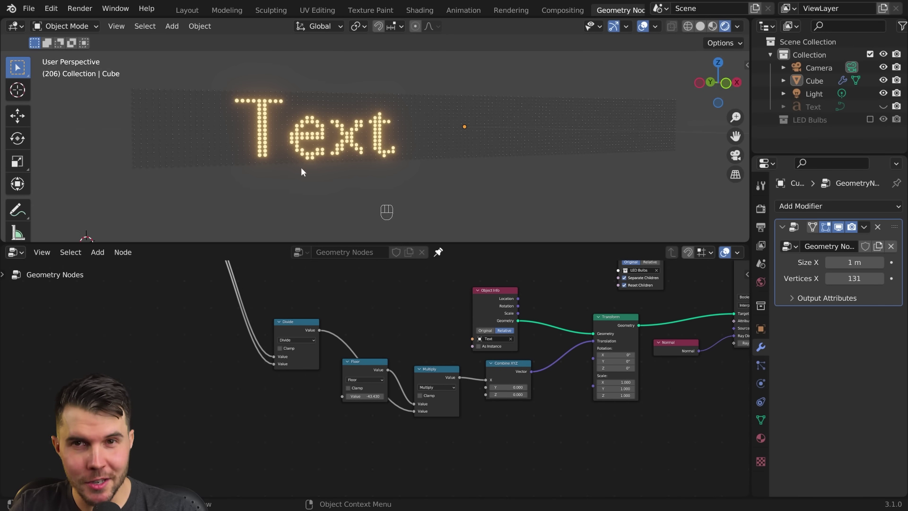
{"action": "middle_click_drag", "start_coordinate": [284, 301], "coordinate": [462, 380]}
{"action": "scroll", "coordinate": [461, 381], "scroll_direction": "up", "scroll_amount": 3}
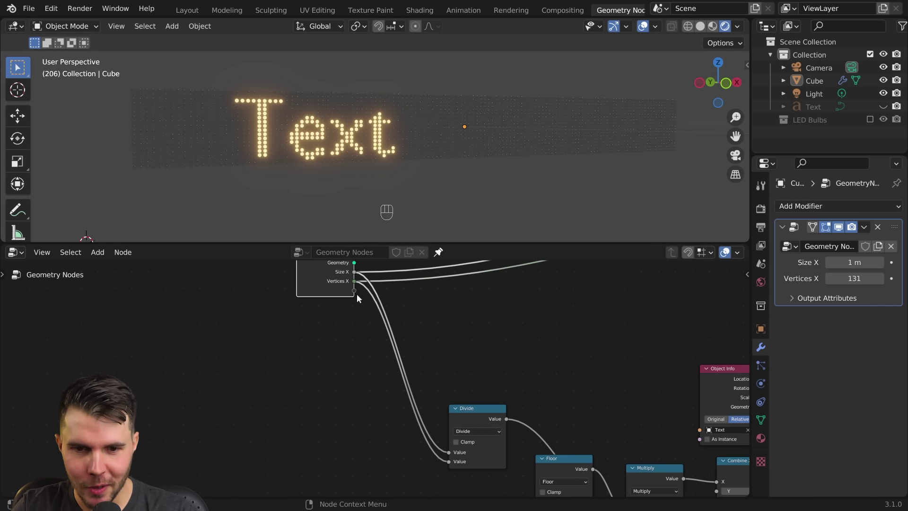
{"action": "left_click_drag", "start_coordinate": [348, 282], "coordinate": [290, 308]}
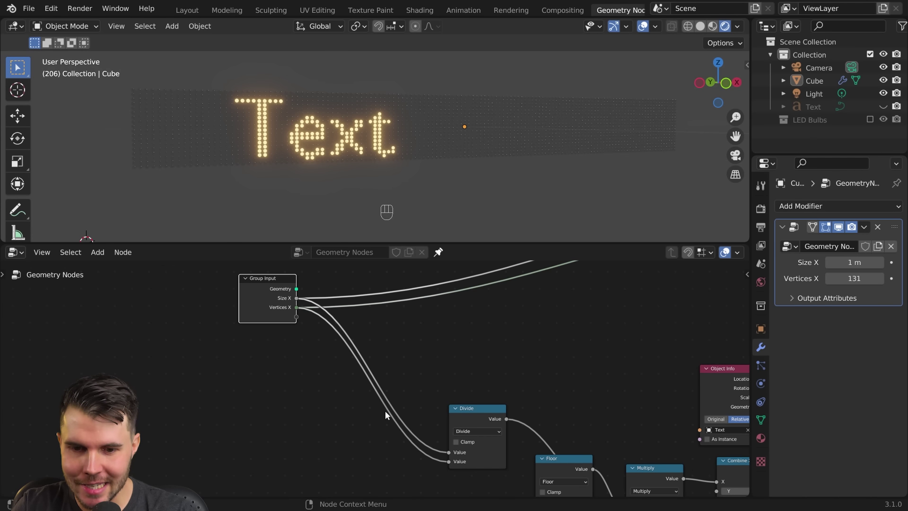
- Add a Math node in the empty space between the Group Input and Divide nodes
{"action": "middle_click_drag", "start_coordinate": [391, 405], "coordinate": [411, 303]}
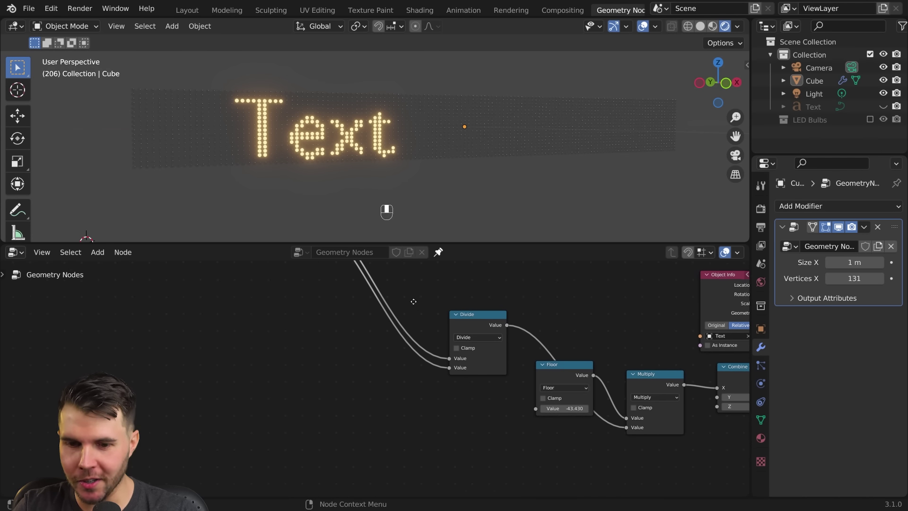
{"action": "key", "text": "shift+a"}
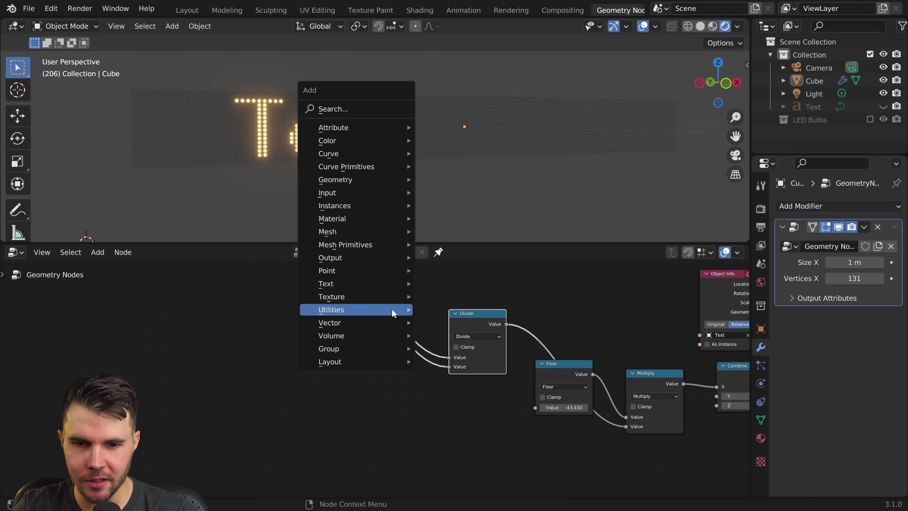
{"action": "mouse_move", "coordinate": [392, 310]}
{"action": "left_click", "coordinate": [455, 424]}
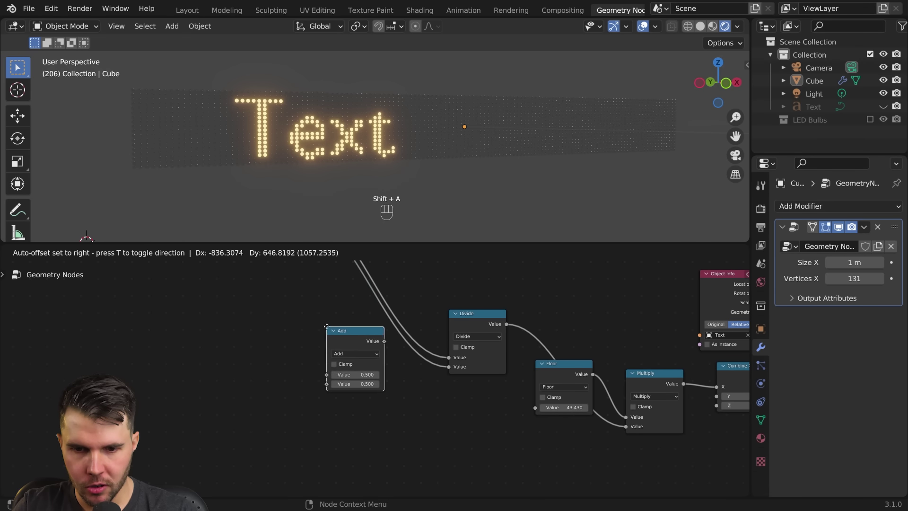
{"action": "left_click", "coordinate": [351, 342]}
{"action": "middle_click_drag", "start_coordinate": [350, 341], "coordinate": [435, 395]}
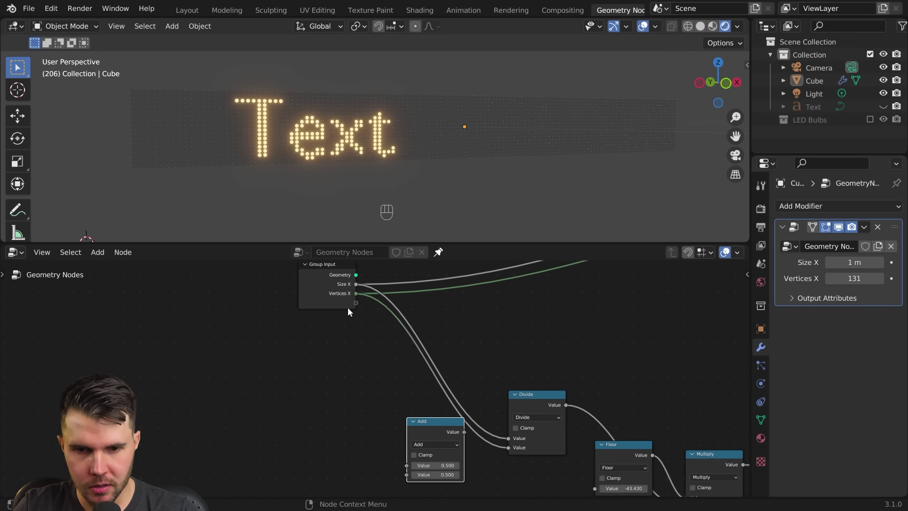
- Insert the new Math node on the Vertices X link to the Divide node and make it subtract 1.000
{"action": "left_click_drag", "start_coordinate": [424, 425], "coordinate": [422, 381]}
{"action": "middle_click_drag", "start_coordinate": [435, 352], "coordinate": [409, 303]}
{"action": "left_click", "coordinate": [391, 350]}
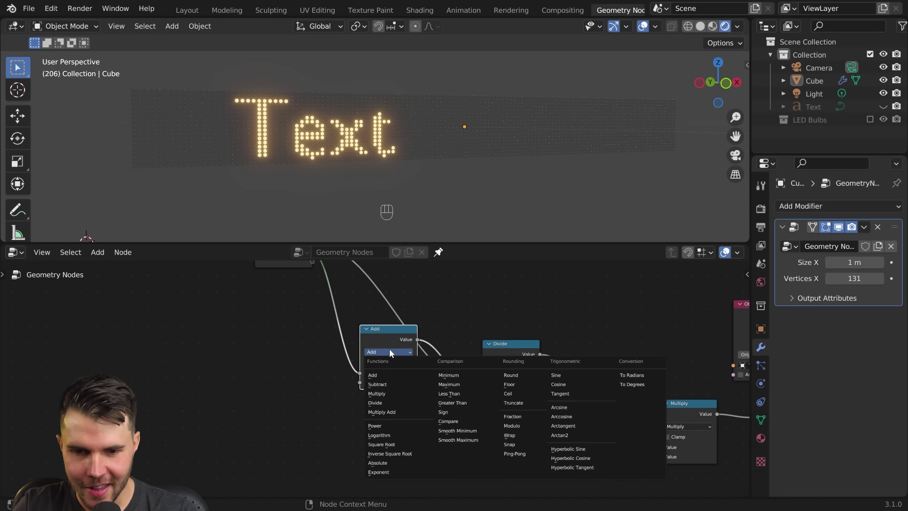
{"action": "left_click", "coordinate": [384, 385]}
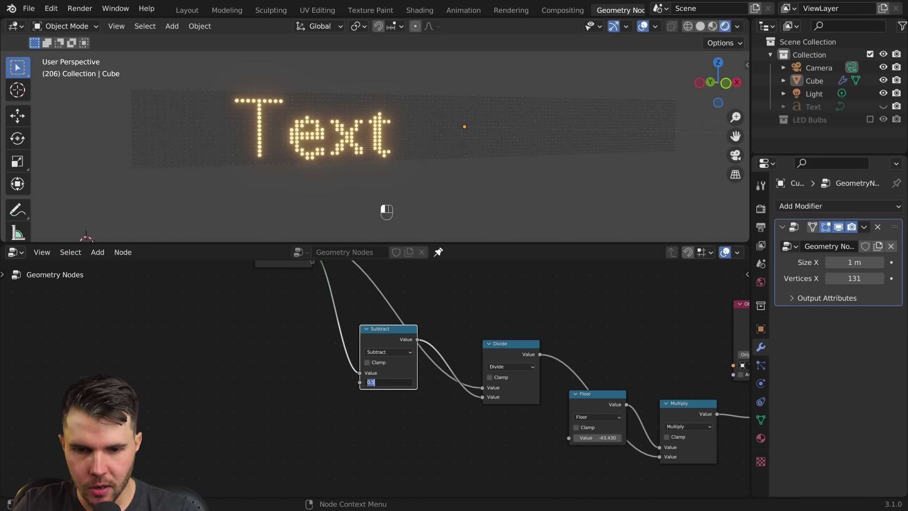
- Test the corrected spacing by sliding the Floor node's value to 9.570 and examining the lit text
{"action": "middle_click_drag", "start_coordinate": [505, 389], "coordinate": [451, 322]}
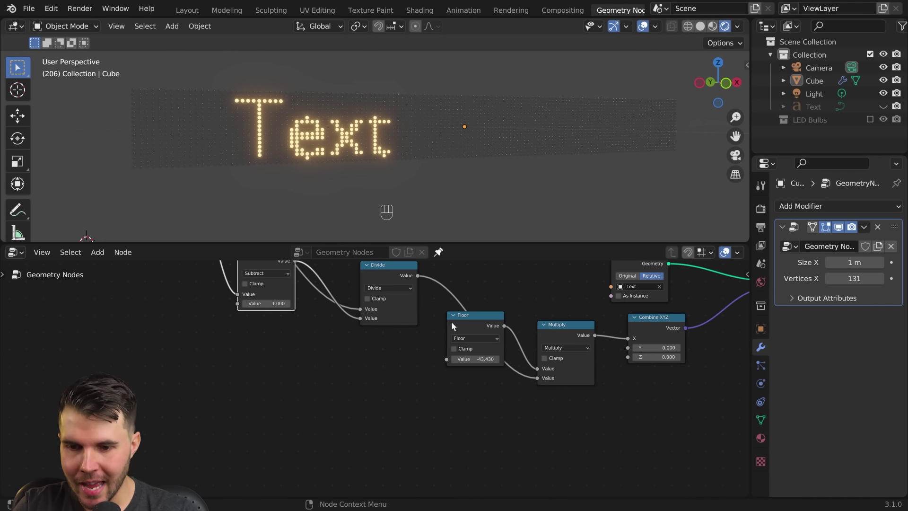
{"action": "mouse_move", "coordinate": [478, 361]}
{"action": "left_mouse_down"}
{"action": "mouse_move", "coordinate": [499, 361]}
{"action": "mouse_move", "coordinate": [457, 360]}
{"action": "mouse_move", "coordinate": [478, 361]}
{"action": "left_mouse_up"}
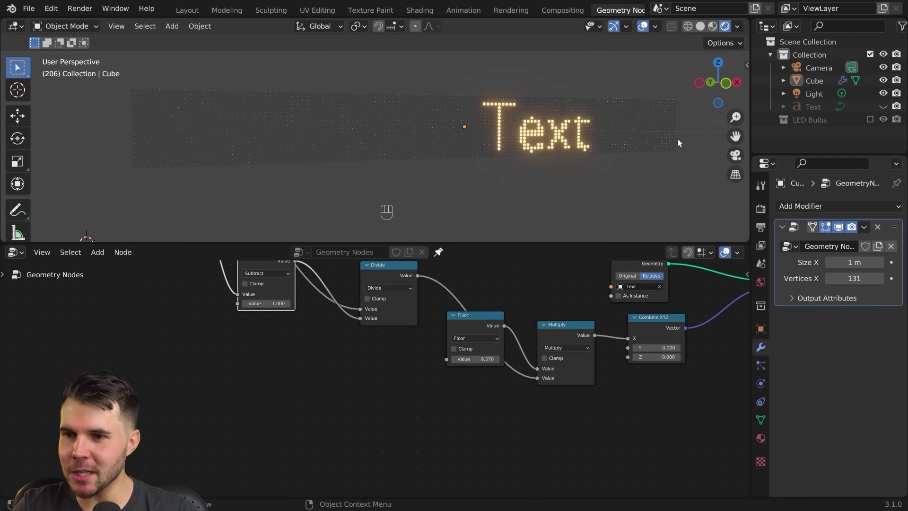
{"action": "middle_click_drag", "start_coordinate": [677, 138], "coordinate": [532, 148]}
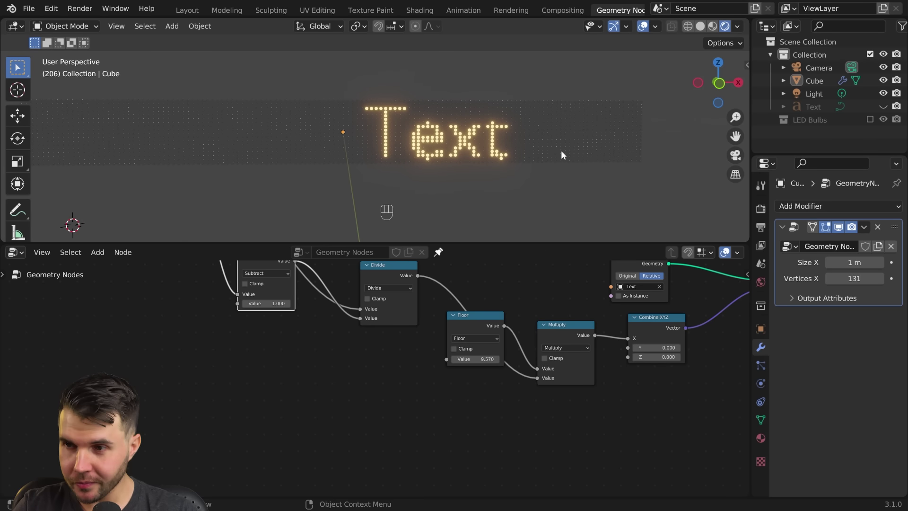
{"action": "scroll", "coordinate": [402, 395], "scroll_direction": "down", "scroll_amount": 3}
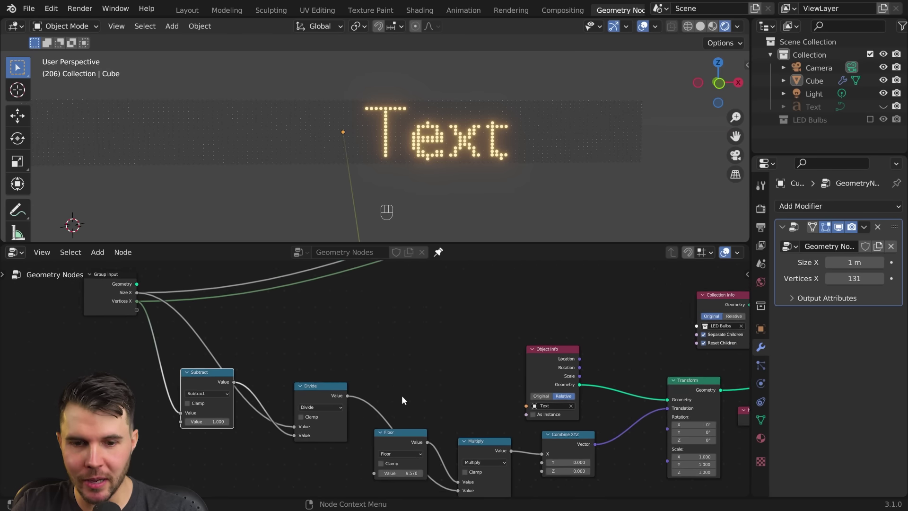
{"action": "middle_click_drag", "start_coordinate": [468, 373], "coordinate": [396, 396]}
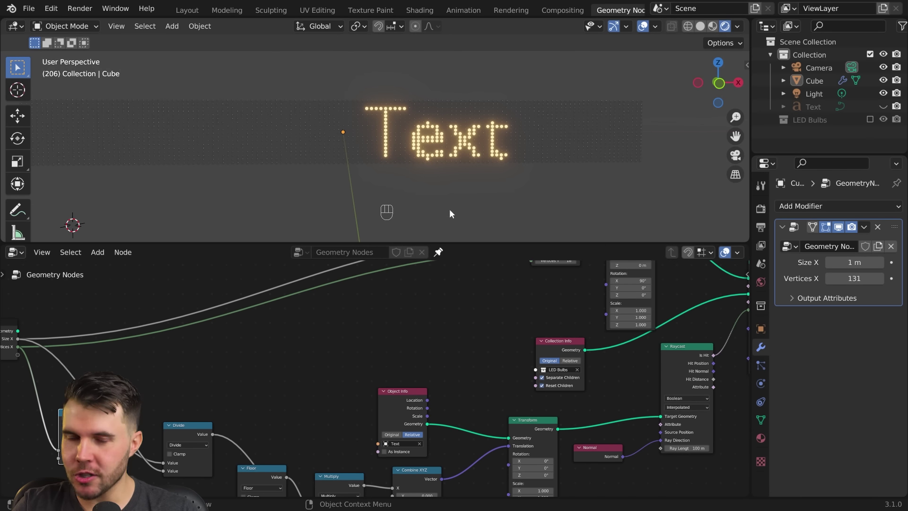
- Unhide the Text object in the viewport and select it
{"action": "left_click", "coordinate": [884, 107]}
{"action": "left_click", "coordinate": [819, 109]}
{"action": "scroll", "coordinate": [502, 121], "scroll_direction": "up", "scroll_amount": 4}
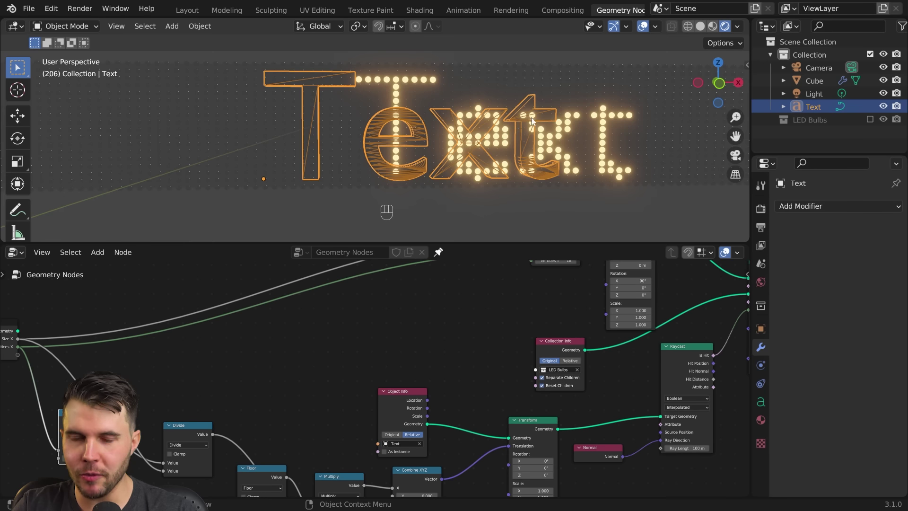
{"action": "key", "text": "Tab"}
{"action": "key", "text": "shift+Home"}
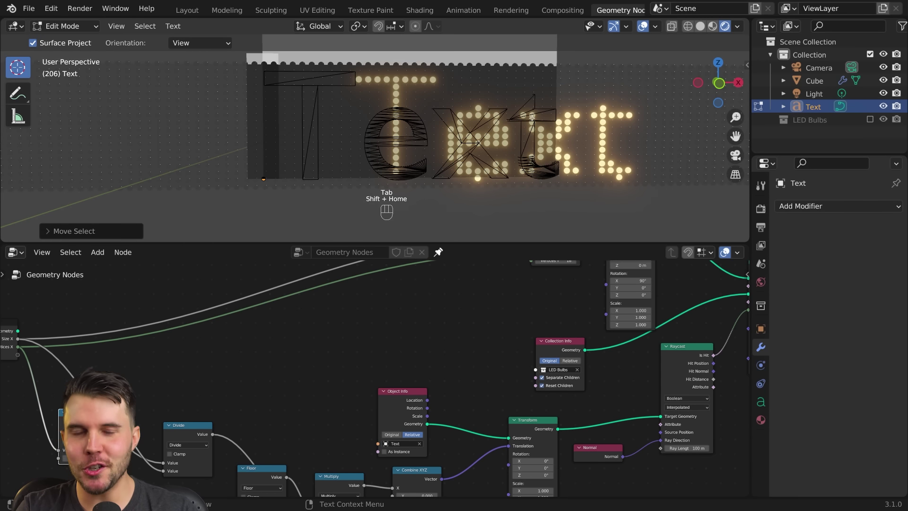
{"action": "key", "text": "Tab"}
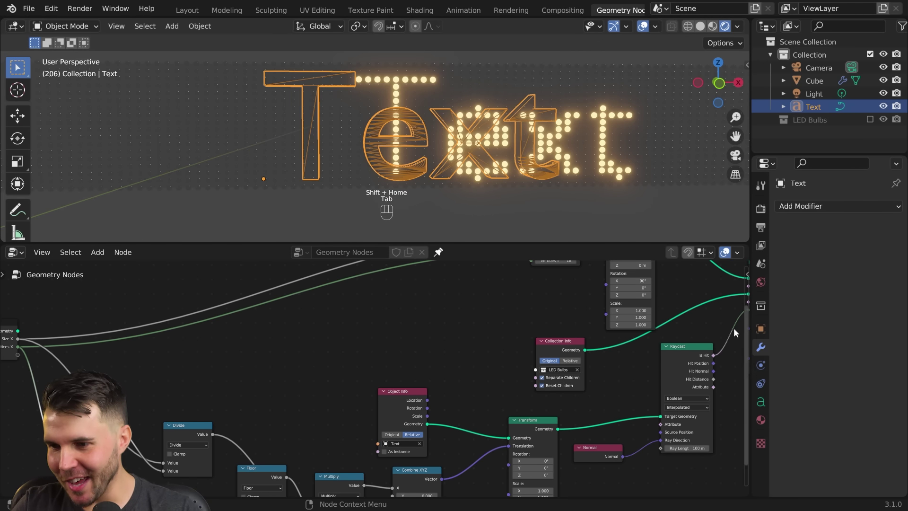
- Load Pop Warner.ttf from the downloaded Fonts folder as the Text object's regular font
{"action": "left_click", "coordinate": [761, 402]}
{"action": "scroll", "coordinate": [780, 343], "scroll_direction": "down", "scroll_amount": 5}
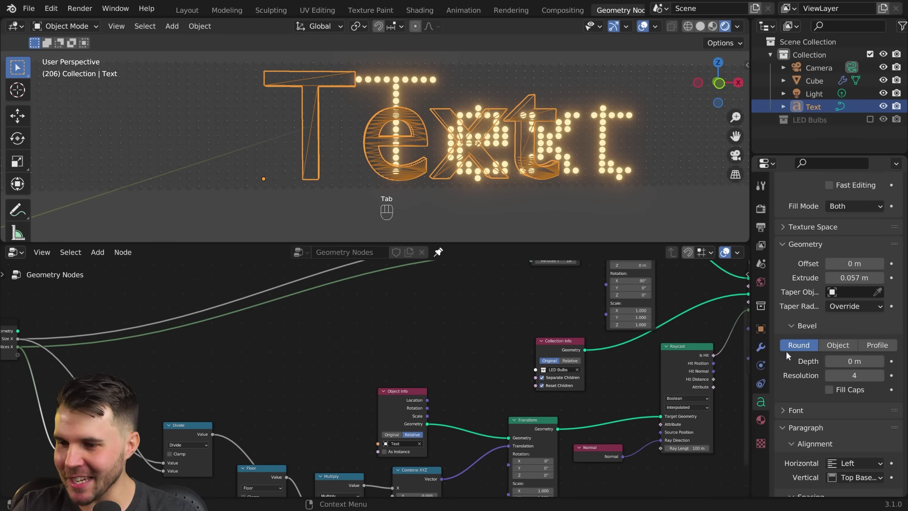
{"action": "left_click", "coordinate": [790, 326]}
{"action": "scroll", "coordinate": [785, 358], "scroll_direction": "down", "scroll_amount": 3}
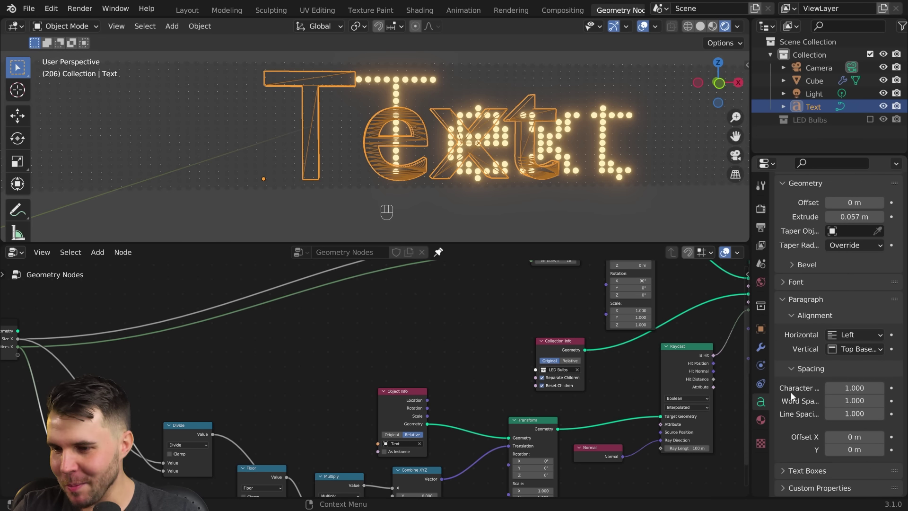
{"action": "left_click", "coordinate": [796, 368]}
{"action": "left_click", "coordinate": [800, 366]}
{"action": "scroll", "coordinate": [806, 350], "scroll_direction": "down", "scroll_amount": 4}
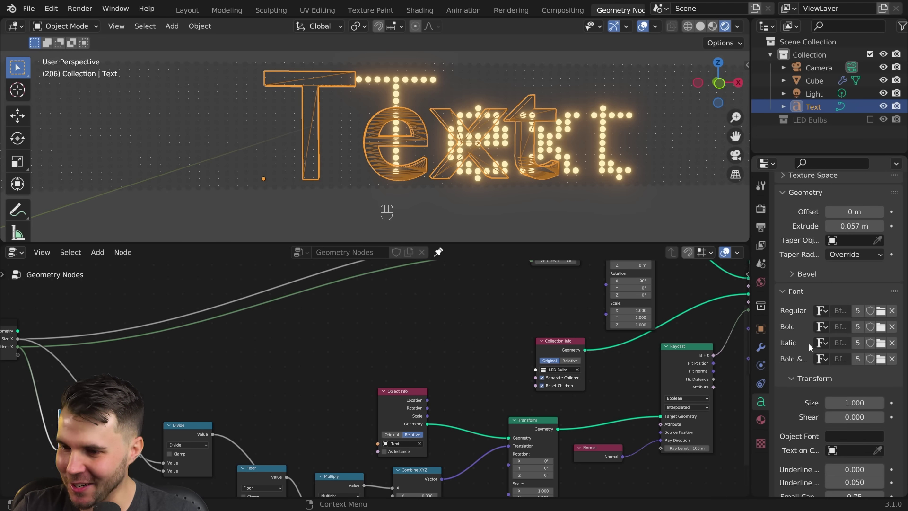
{"action": "left_click", "coordinate": [881, 310]}
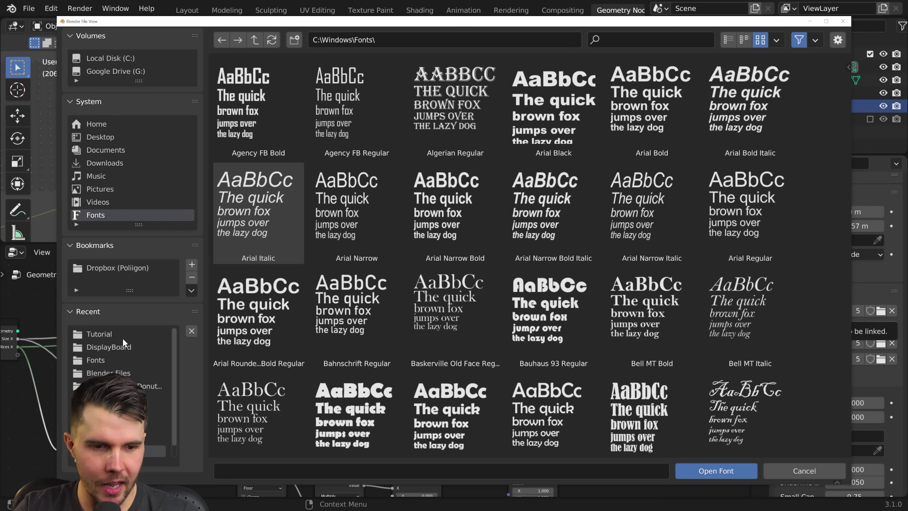
{"action": "left_click", "coordinate": [117, 358]}
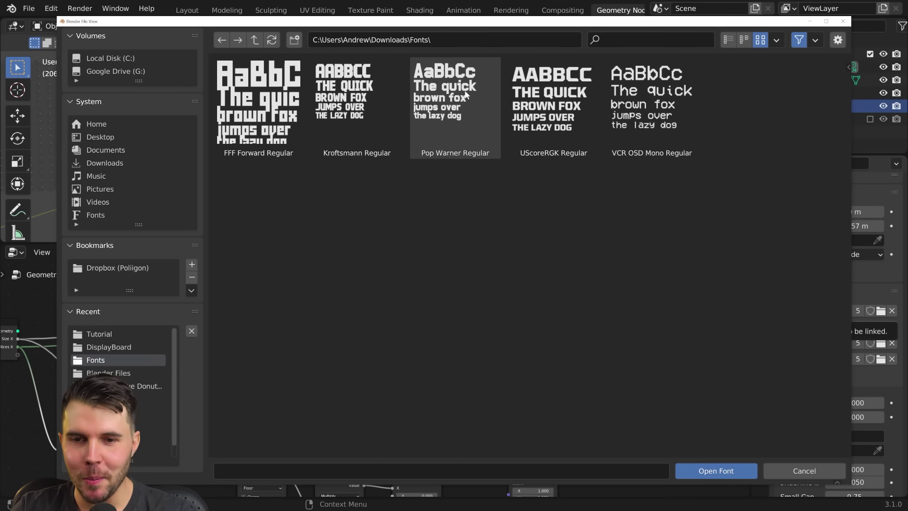
{"action": "left_click", "coordinate": [461, 120]}
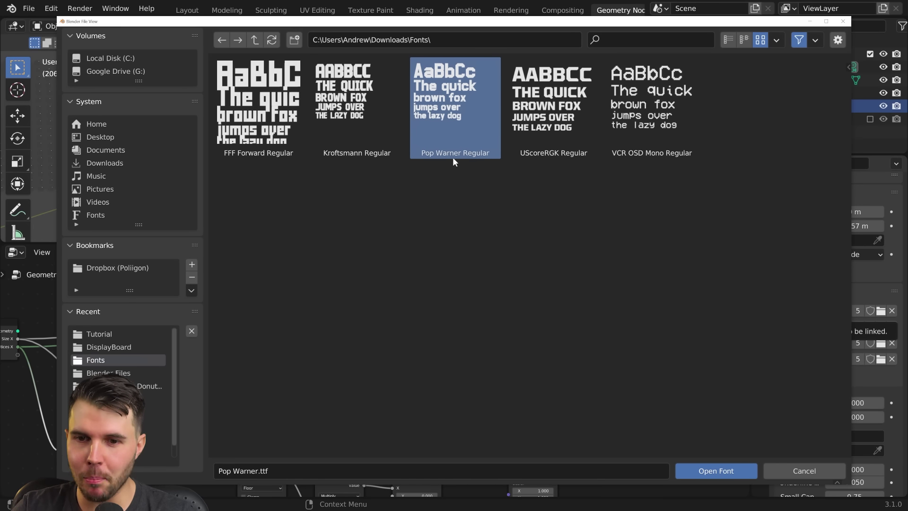
{"action": "double_click", "coordinate": [464, 95]}
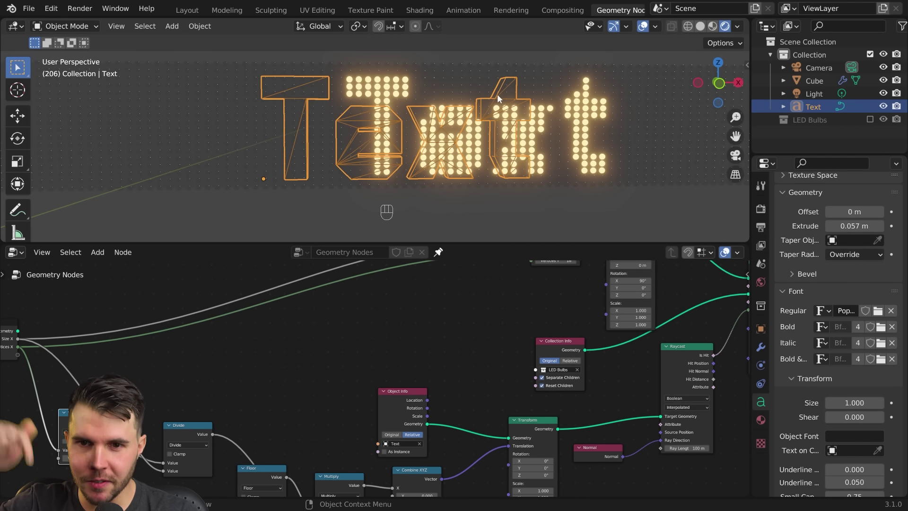
- Scale the Text object up uniformly so its letters nearly fill the height of the LED grid
{"action": "middle_click_drag", "start_coordinate": [495, 87], "coordinate": [358, 93]}
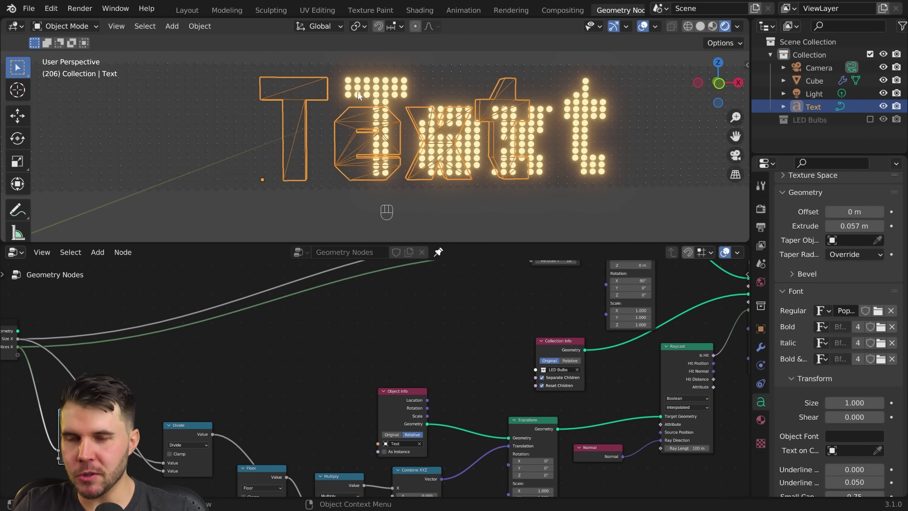
{"action": "scroll", "coordinate": [358, 95], "scroll_direction": "up", "scroll_amount": 3}
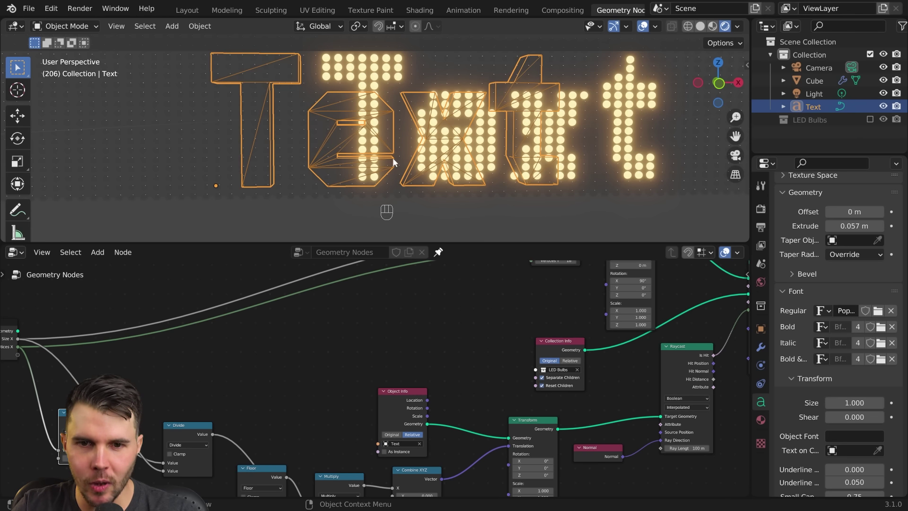
{"action": "scroll", "coordinate": [360, 101], "scroll_direction": "down", "scroll_amount": 3}
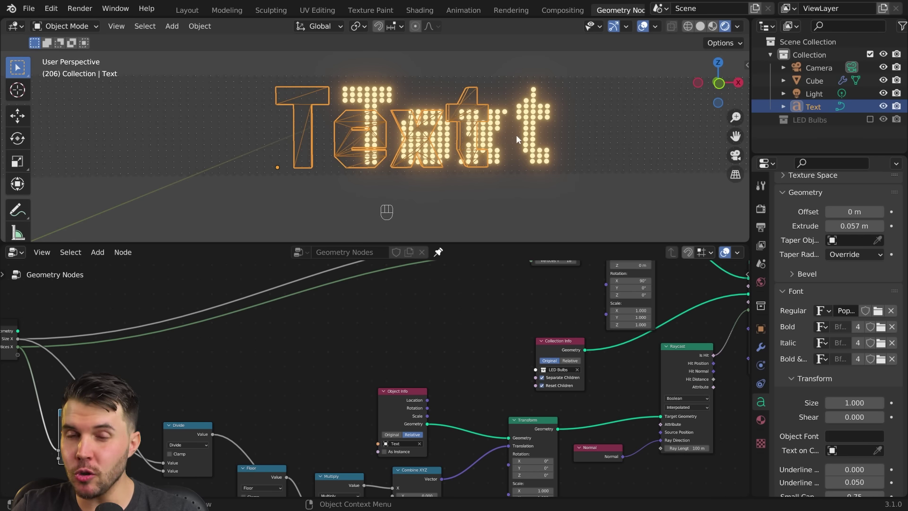
{"action": "key", "text": "KP_1"}
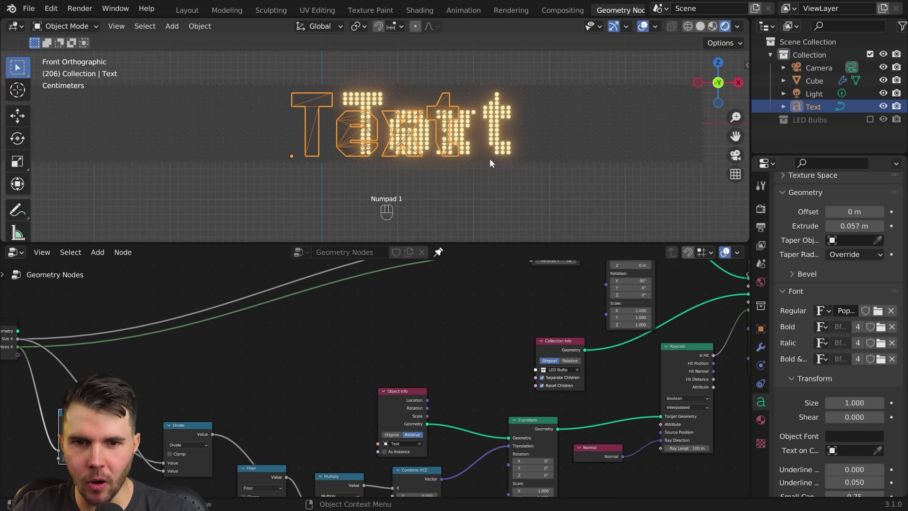
{"action": "key", "text": "s"}
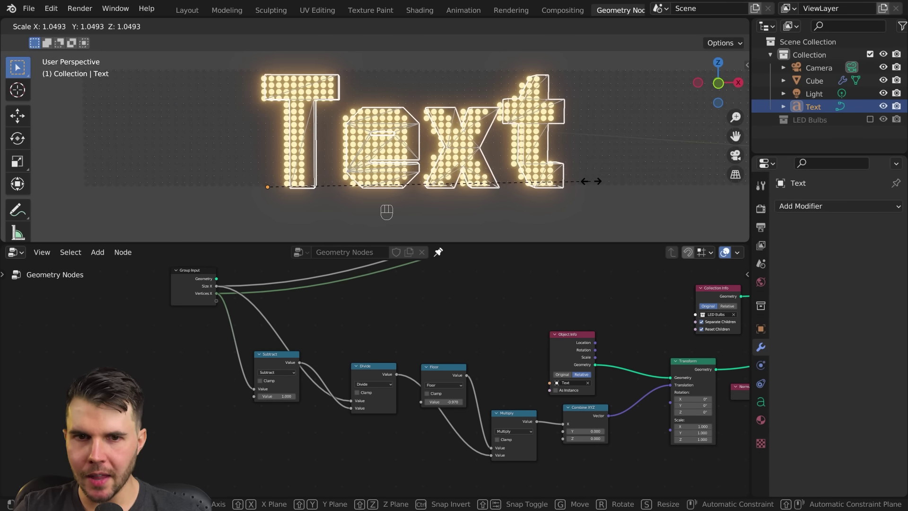
{"action": "left_click", "coordinate": [610, 178]}
- Replace the Text object's wording with SUBSCRIBE
{"action": "middle_click_drag", "start_coordinate": [609, 179], "coordinate": [376, 112]}
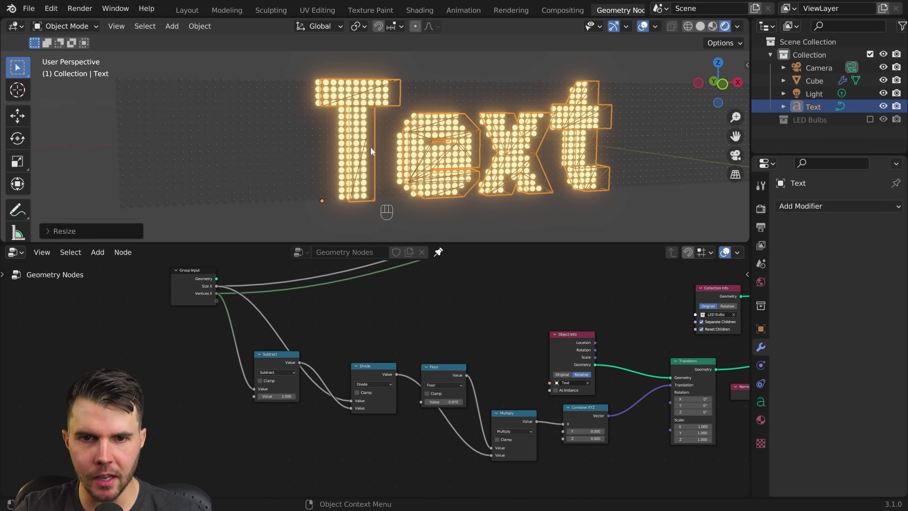
{"action": "scroll", "coordinate": [363, 95], "scroll_direction": "up", "scroll_amount": 4}
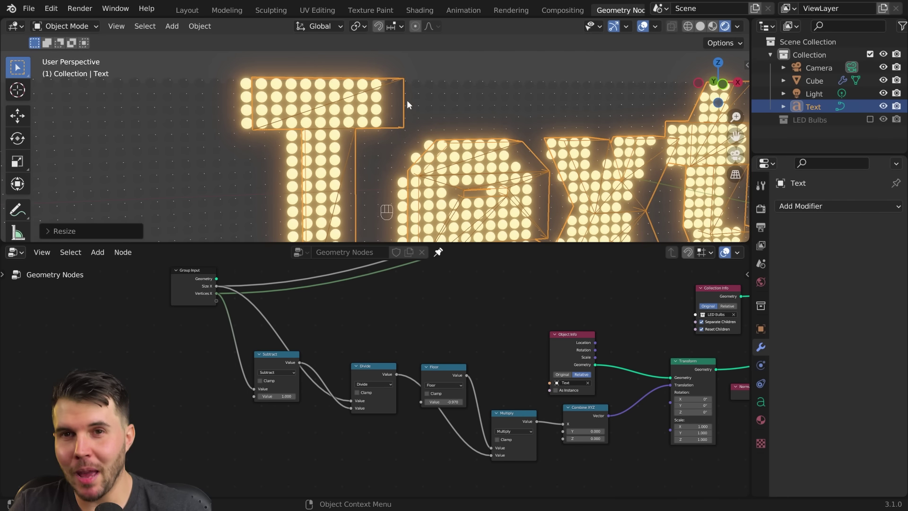
{"action": "scroll", "coordinate": [393, 102], "scroll_direction": "down", "scroll_amount": 5}
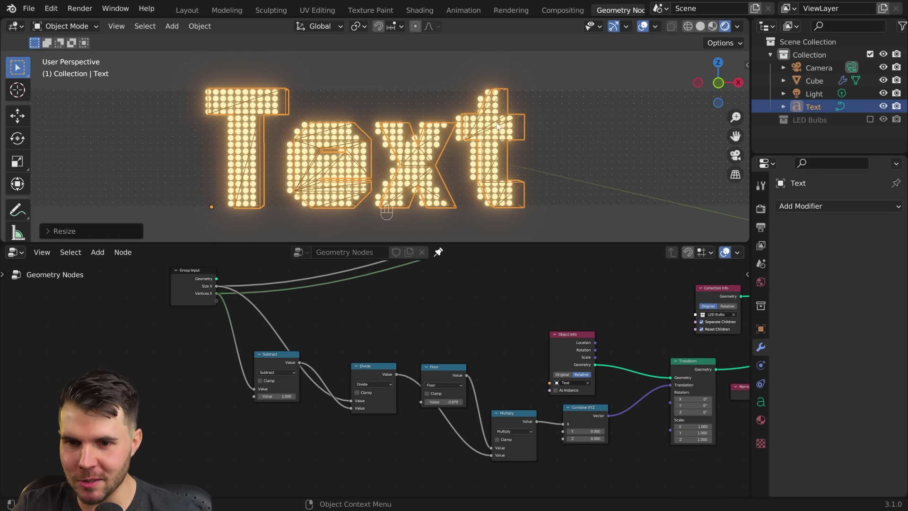
{"action": "scroll", "coordinate": [503, 118], "scroll_direction": "down", "scroll_amount": 3}
{"action": "key", "text": "Tab"}
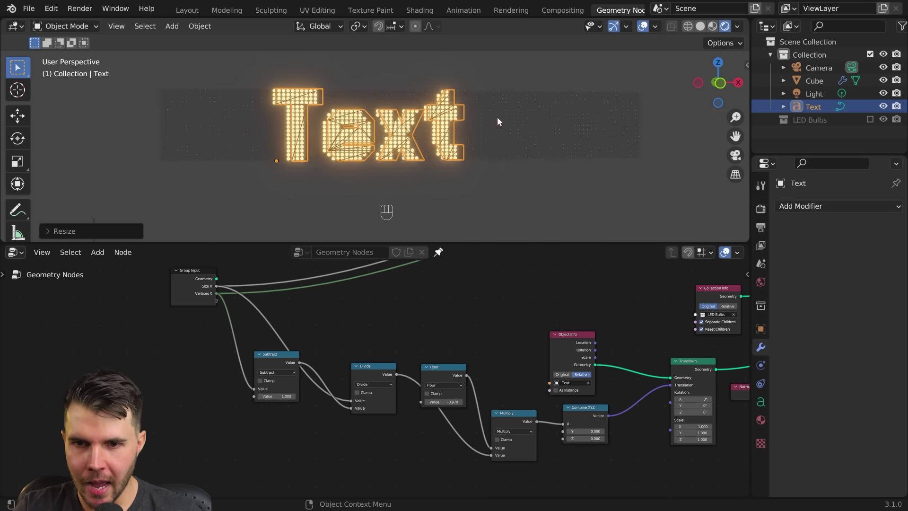
{"action": "key", "text": "shift+Home"}
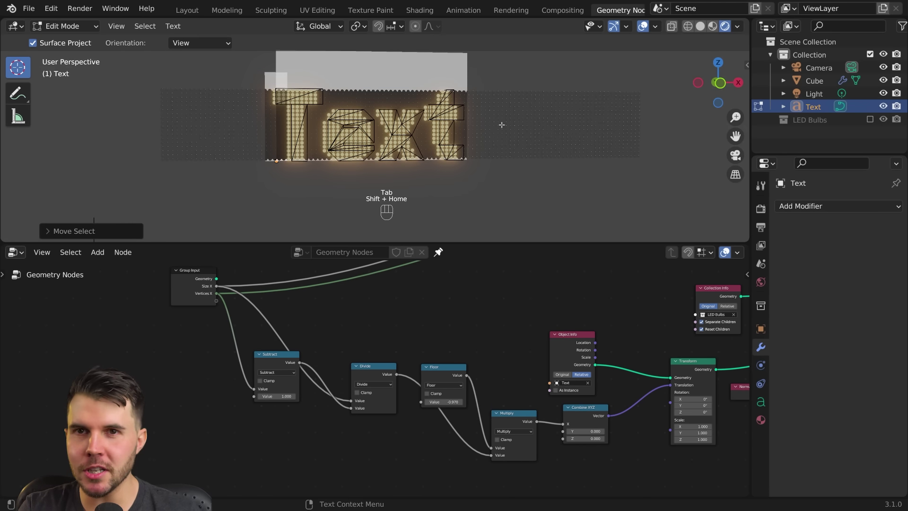
{"action": "type", "text": "SUBSCRIBE"}
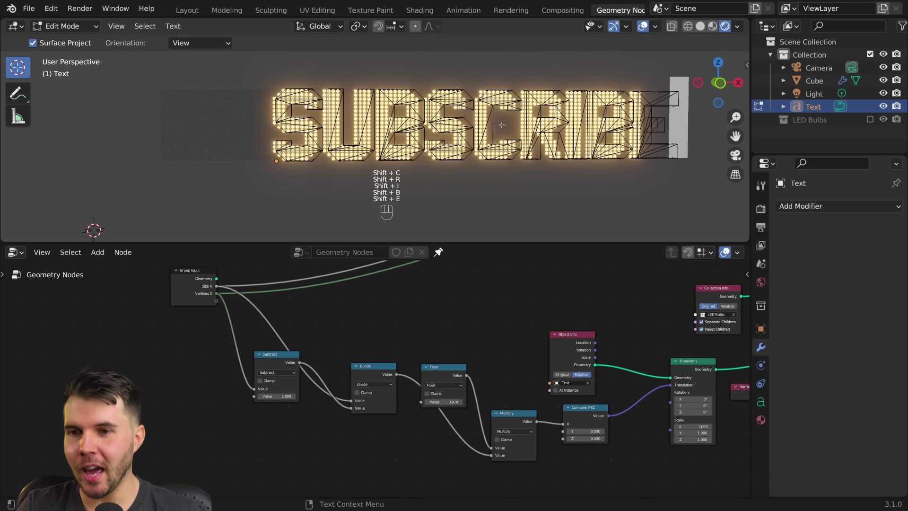
{"action": "key", "text": "Tab"}
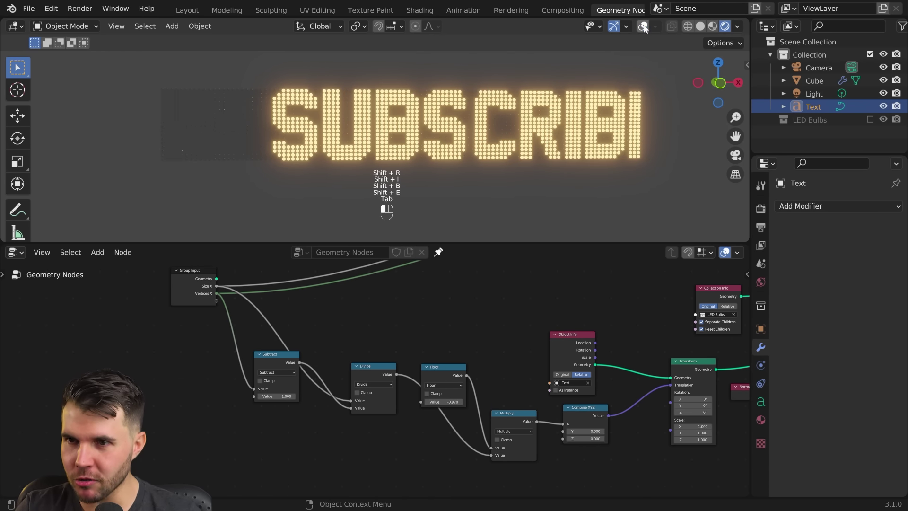
- Raise the Floor node's value until the lit text scrolls off the far end of the LED display
{"action": "scroll", "coordinate": [552, 155], "scroll_direction": "up", "scroll_amount": 1}
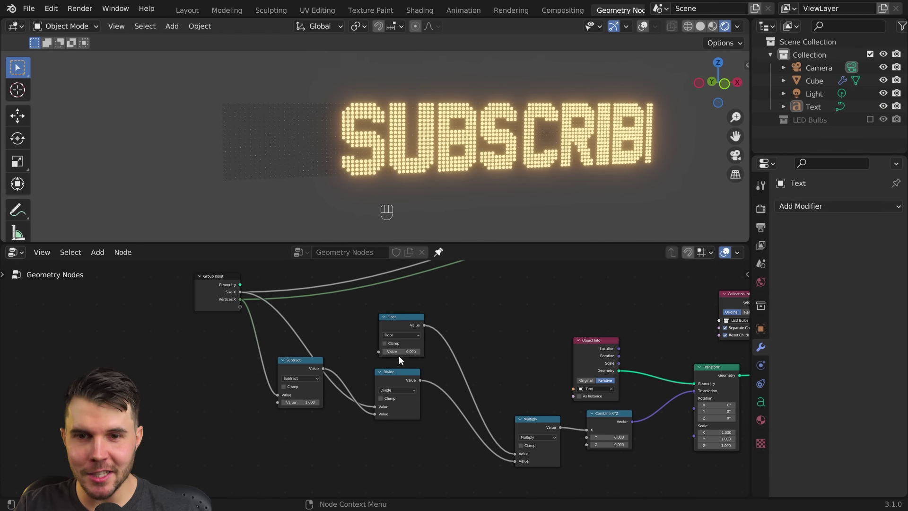
{"action": "left_click_drag", "start_coordinate": [398, 352], "coordinate": [456, 352]}
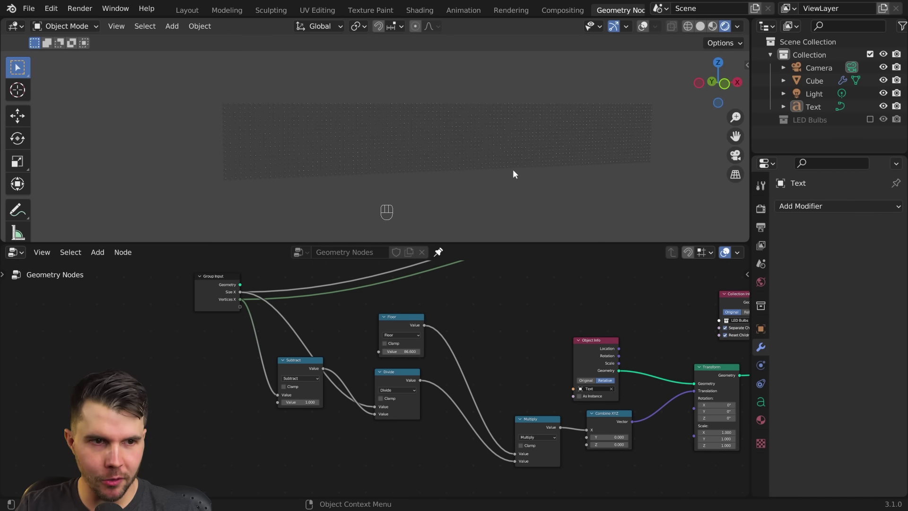
- Keyframe the Floor node's value on the first frame and again on frame 250 so the text scrolls across the whole display
{"action": "key", "text": "shift+Left"}
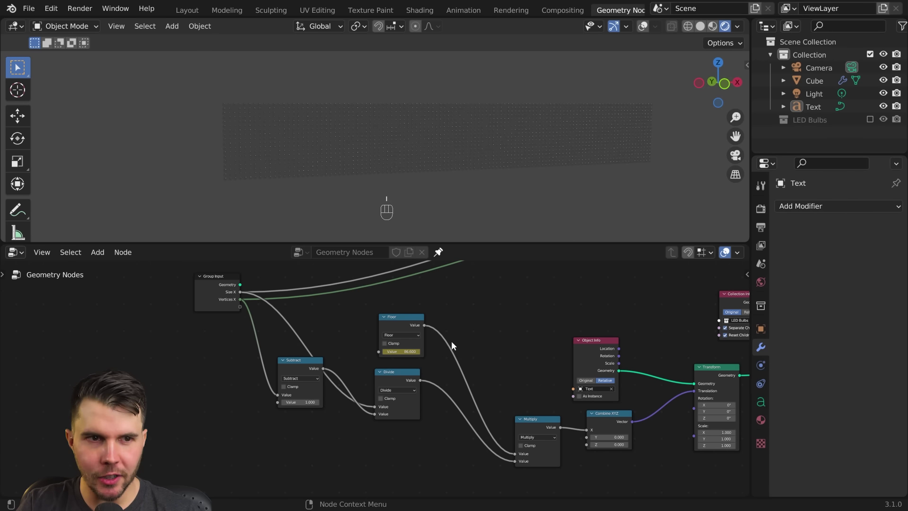
{"action": "key", "text": "shift"}
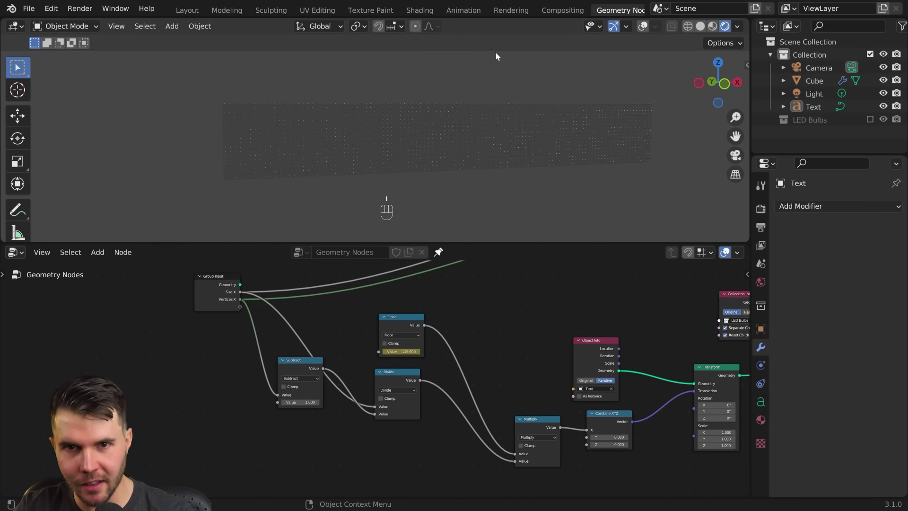
- Set the interpolation of the Floor value's animation curve to linear in the Graph Editor
{"action": "left_click", "coordinate": [466, 11]}
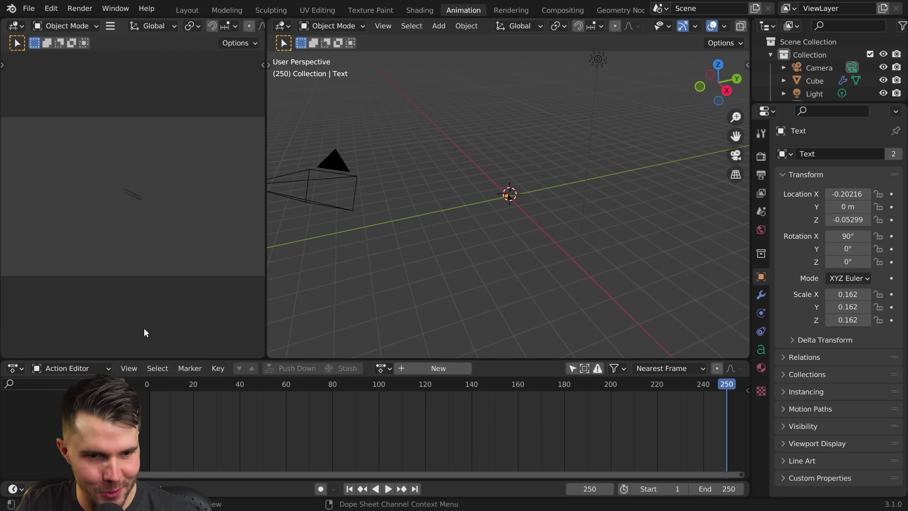
{"action": "left_click", "coordinate": [15, 368]}
{"action": "left_click", "coordinate": [199, 268]}
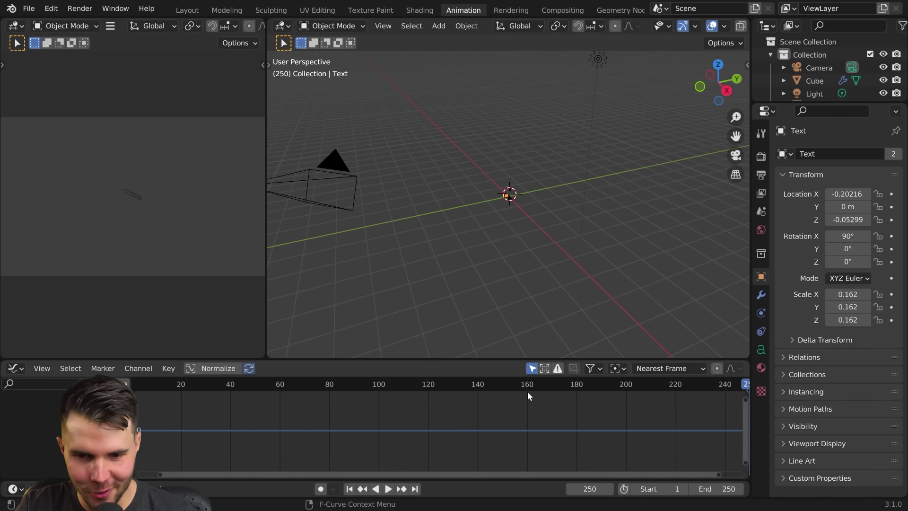
{"action": "left_click", "coordinate": [533, 369]}
{"action": "scroll", "coordinate": [424, 428], "scroll_direction": "down", "scroll_amount": 3}
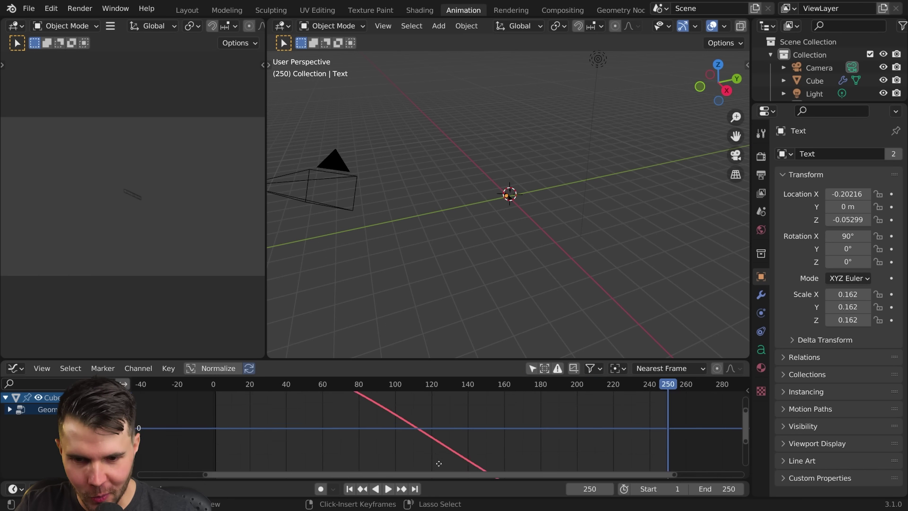
{"action": "right_click", "coordinate": [425, 435]}
{"action": "mouse_move", "coordinate": [407, 409]}
{"action": "left_click", "coordinate": [478, 351]}
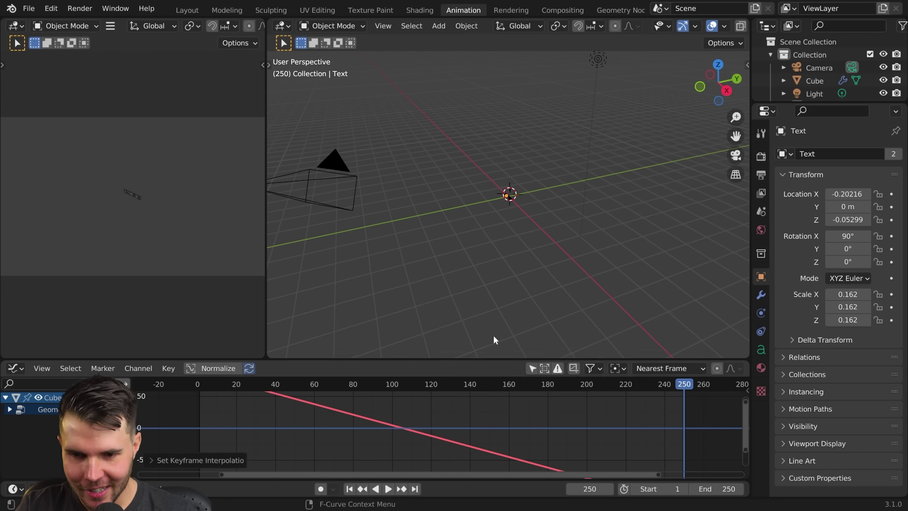
- Play the animation in the Geometry Nodes workspace and examine up close how the lit SUBSCRIBE text scrolls across the bulbs
{"action": "left_click", "coordinate": [593, 10]}
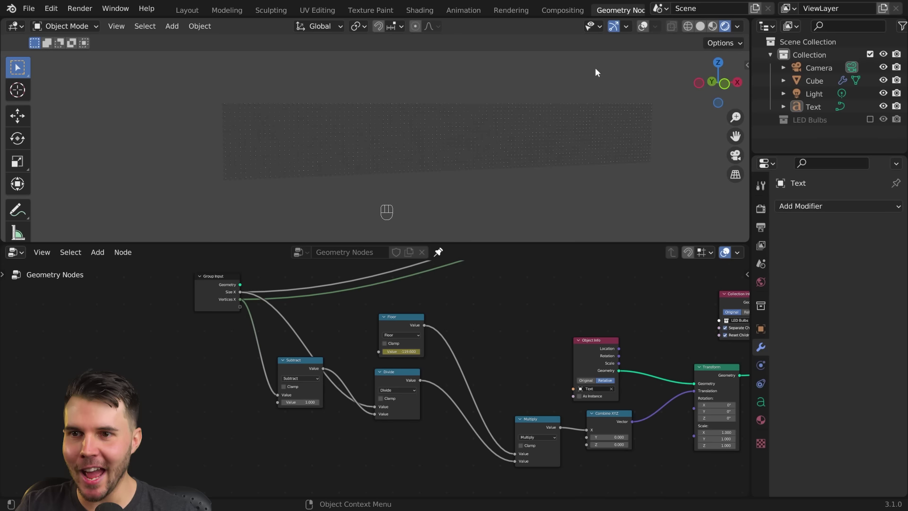
{"action": "key", "text": "space"}
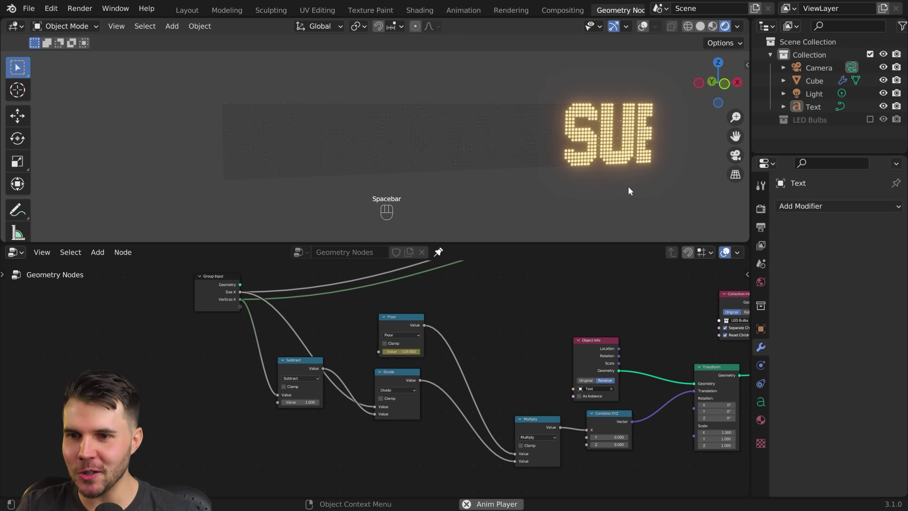
{"action": "scroll", "coordinate": [554, 175], "scroll_direction": "up", "scroll_amount": 3}
{"action": "scroll", "coordinate": [554, 175], "scroll_direction": "up", "scroll_amount": 2}
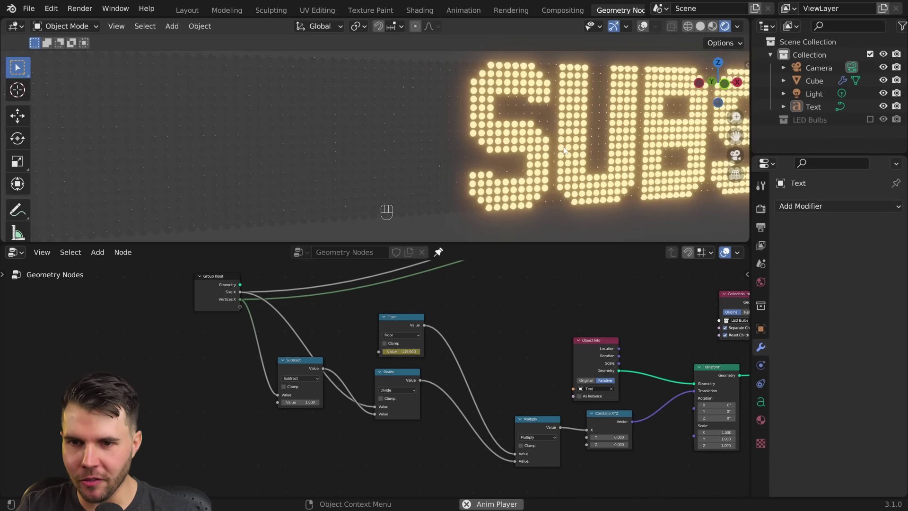
{"action": "middle_click_drag", "start_coordinate": [555, 173], "coordinate": [325, 177]}
{"action": "scroll", "coordinate": [537, 149], "scroll_direction": "down", "scroll_amount": 1}
{"action": "scroll", "coordinate": [503, 156], "scroll_direction": "down", "scroll_amount": 3}
{"action": "key", "text": "space"}
{"action": "scroll", "coordinate": [240, 165], "scroll_direction": "up", "scroll_amount": 2}
{"action": "scroll", "coordinate": [235, 169], "scroll_direction": "up", "scroll_amount": 3}
{"action": "middle_click_drag", "start_coordinate": [235, 169], "coordinate": [426, 175], "text": "ctrl"}
{"action": "key", "text": "space"}
{"action": "scroll", "coordinate": [468, 179], "scroll_direction": "down", "scroll_amount": 3}
{"action": "key", "text": "space"}
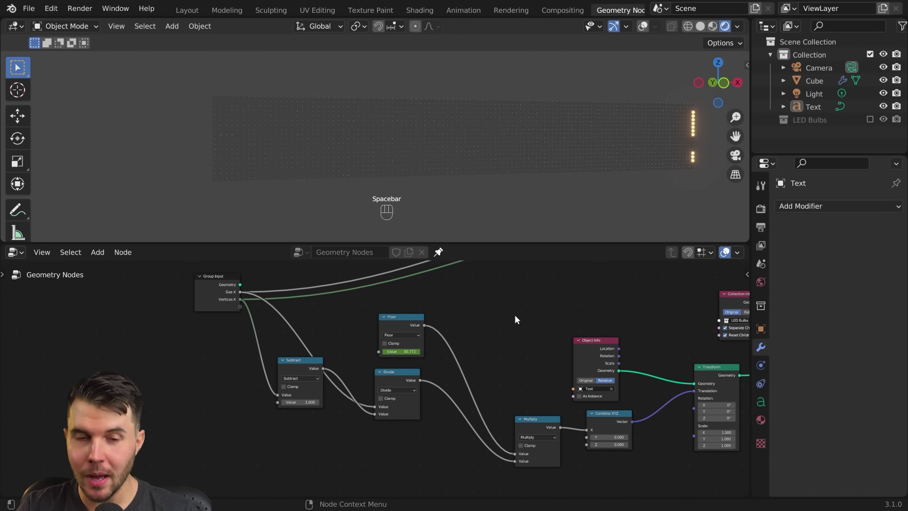
- Replay the scroll from the first frame and pause it while the opening letters are lit
{"action": "key", "text": "shift+Left"}
{"action": "key", "text": "space"}
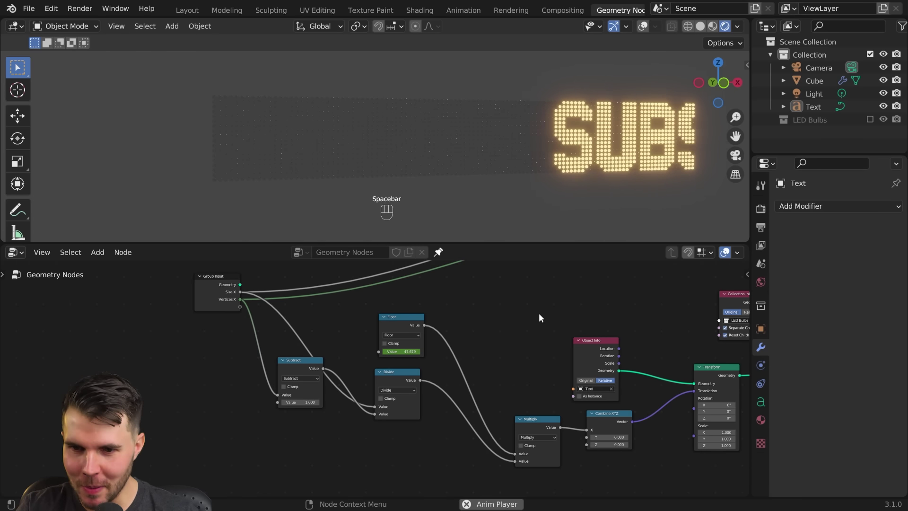
{"action": "key", "text": "space"}
- Move the Grid node beside the Group Input node, above the Floor node
{"action": "scroll", "coordinate": [509, 313], "scroll_direction": "right", "scroll_amount": 10}
{"action": "scroll", "coordinate": [508, 313], "scroll_direction": "up", "scroll_amount": 4}
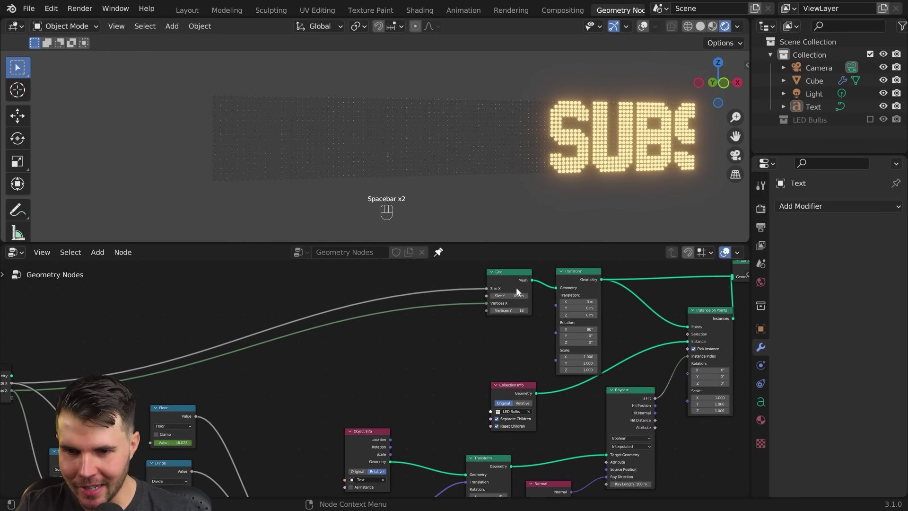
{"action": "left_click_drag", "start_coordinate": [521, 284], "coordinate": [199, 343]}
{"action": "middle_click_drag", "start_coordinate": [227, 338], "coordinate": [478, 305]}
{"action": "scroll", "coordinate": [514, 300], "scroll_direction": "up", "scroll_amount": 4}
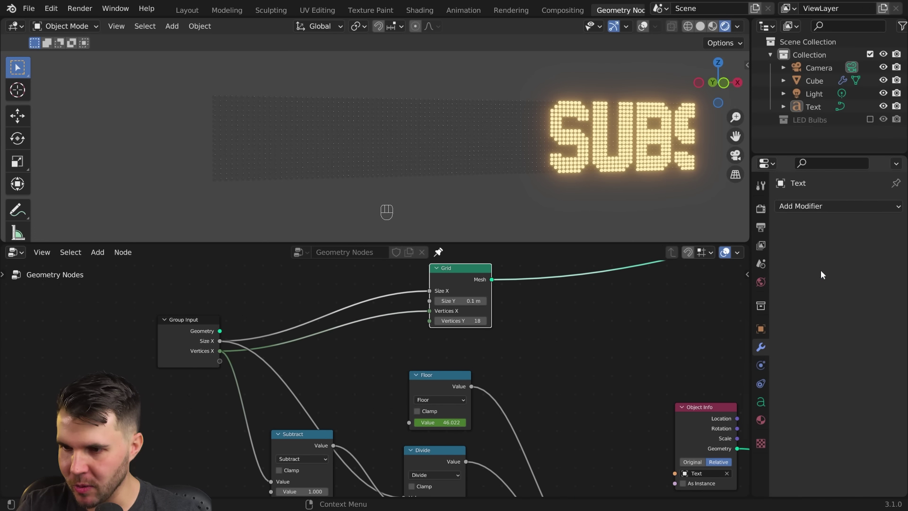
- Select the Cube and set its Geometry Nodes modifier's Size X to 0.416 m and Vertices X to 79
{"action": "left_click", "coordinate": [815, 80]}
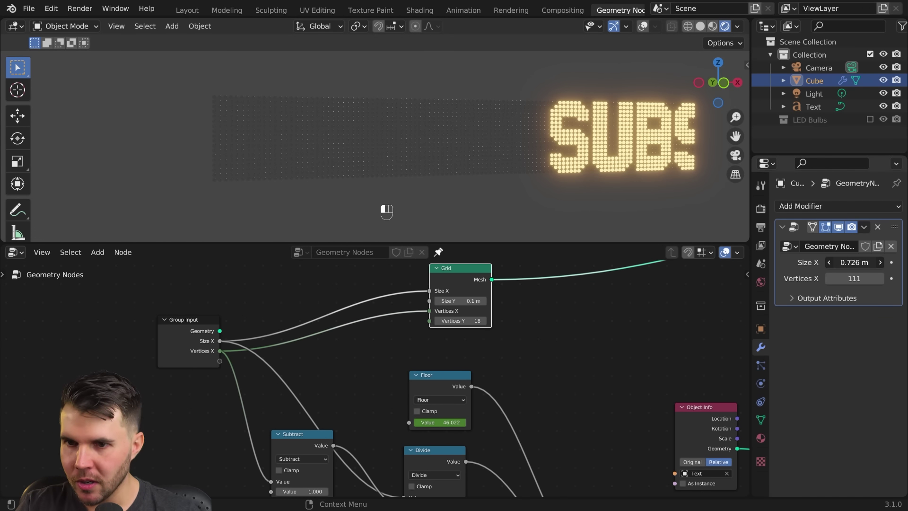
{"action": "left_click_drag", "start_coordinate": [854, 263], "coordinate": [805, 262]}
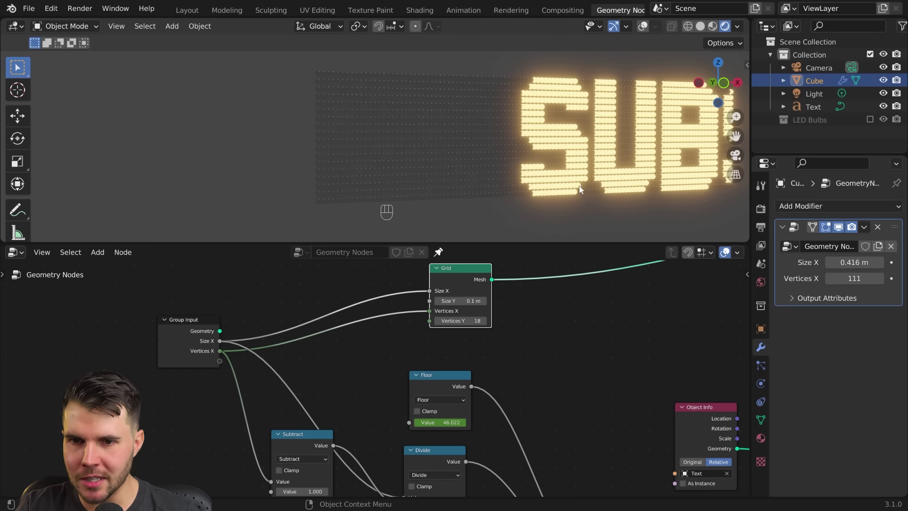
{"action": "middle_click_drag", "start_coordinate": [581, 189], "coordinate": [452, 186], "text": "shift"}
{"action": "scroll", "coordinate": [473, 171], "scroll_direction": "up", "scroll_amount": 4}
{"action": "middle_click_drag", "start_coordinate": [482, 161], "coordinate": [400, 165]}
{"action": "left_click_drag", "start_coordinate": [854, 278], "coordinate": [833, 278]}
{"action": "scroll", "coordinate": [600, 150], "scroll_direction": "down", "scroll_amount": 4}
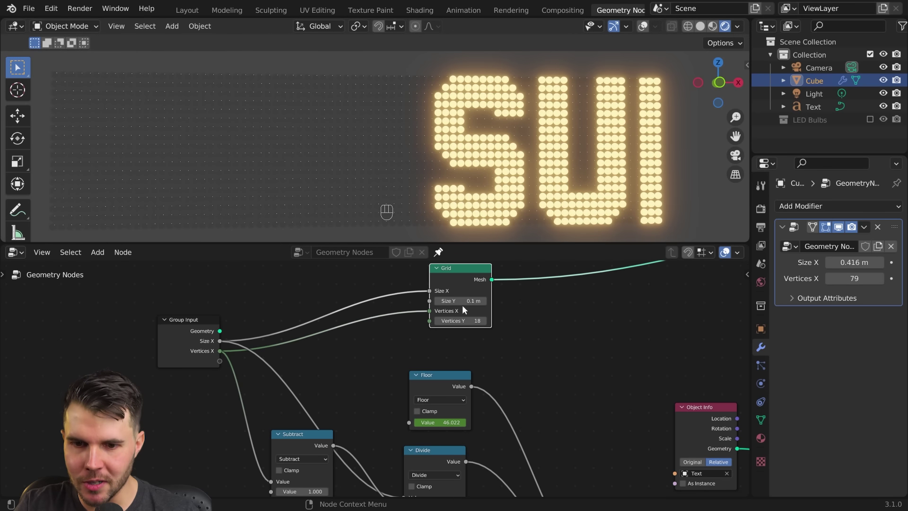
- Move the Group Input node farther from the Grid node to clear space between them
{"action": "middle_click_drag", "start_coordinate": [459, 289], "coordinate": [501, 279]}
{"action": "left_click_drag", "start_coordinate": [227, 335], "coordinate": [173, 318]}
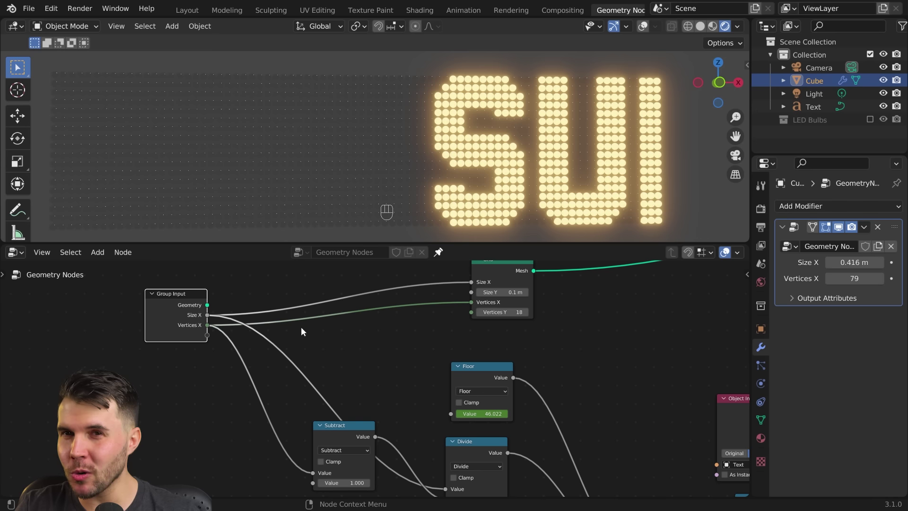
{"action": "middle_click_drag", "start_coordinate": [405, 336], "coordinate": [404, 347]}
{"action": "scroll", "coordinate": [473, 381], "scroll_direction": "down", "scroll_amount": 3}
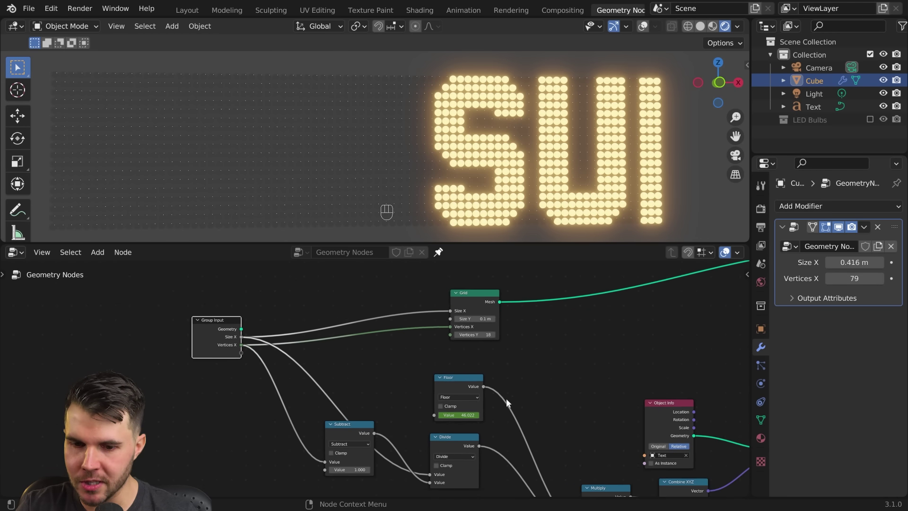
{"action": "middle_click_drag", "start_coordinate": [513, 402], "coordinate": [396, 336]}
{"action": "mouse_move", "coordinate": [492, 427]}
{"action": "left_mouse_down"}
{"action": "mouse_move", "coordinate": [490, 457]}
{"action": "mouse_move", "coordinate": [495, 422]}
{"action": "left_mouse_up"}
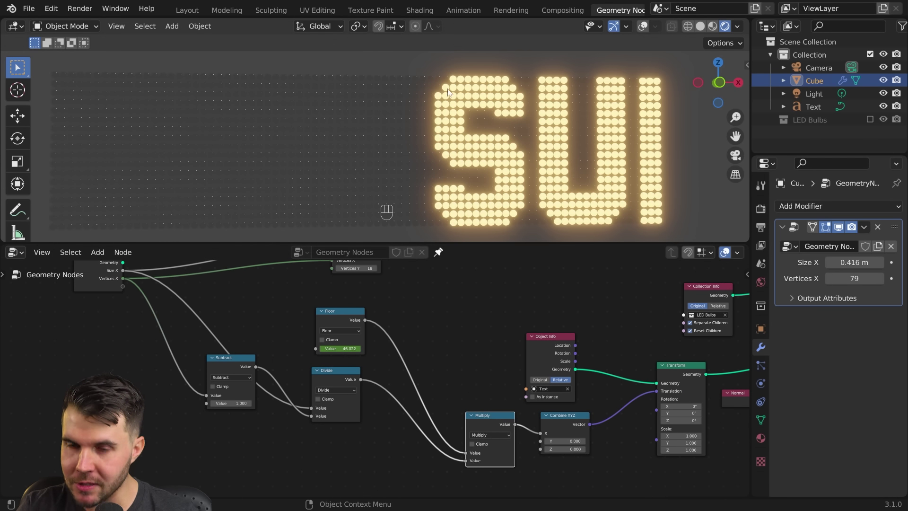
{"action": "middle_click_drag", "start_coordinate": [433, 281], "coordinate": [508, 342]}
{"action": "scroll", "coordinate": [377, 342], "scroll_direction": "up", "scroll_amount": 1}
{"action": "left_click_drag", "start_coordinate": [305, 327], "coordinate": [279, 310]}
{"action": "middle_click_drag", "start_coordinate": [450, 329], "coordinate": [408, 344]}
{"action": "scroll", "coordinate": [413, 348], "scroll_direction": "up", "scroll_amount": 1}
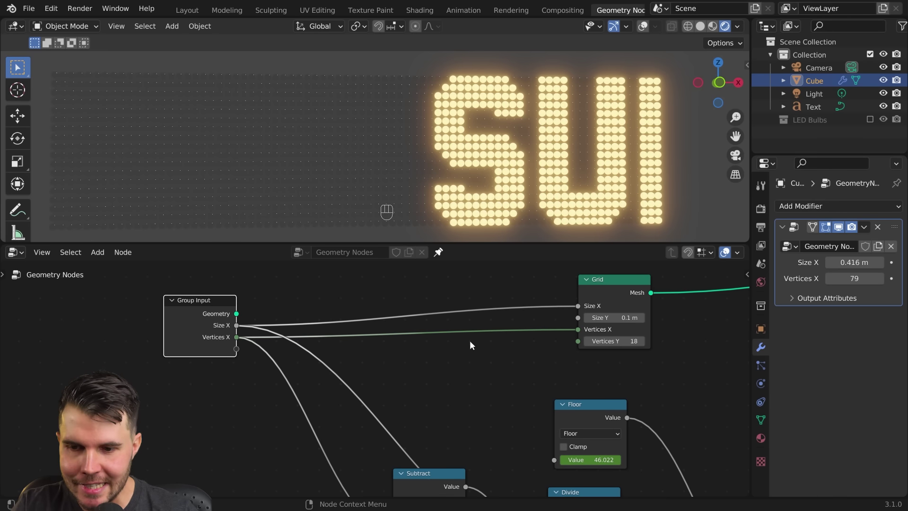
{"action": "middle_click_drag", "start_coordinate": [470, 339], "coordinate": [467, 374]}
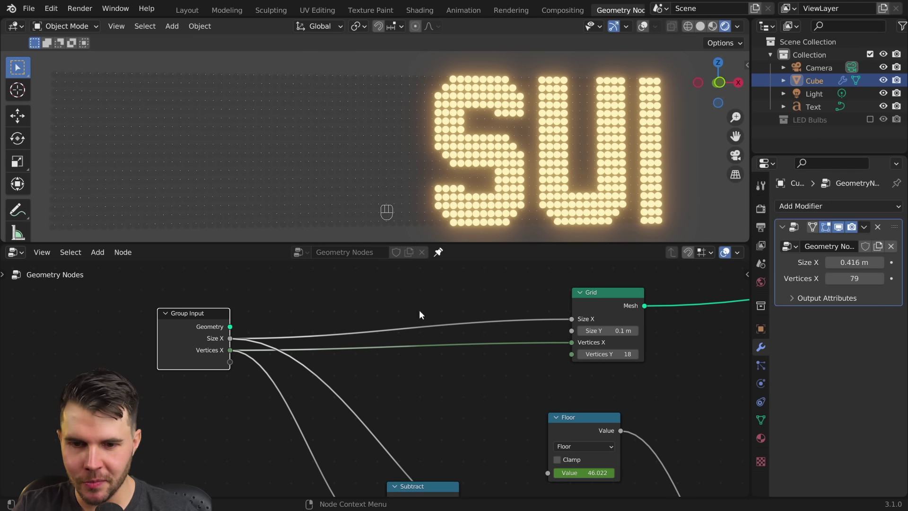
- Add a Math node set to Multiply, fed by the Group Input's Size X and Vertices X outputs
{"action": "key", "text": "shift+a"}
{"action": "mouse_move", "coordinate": [419, 309]}
{"action": "left_click", "coordinate": [460, 428]}
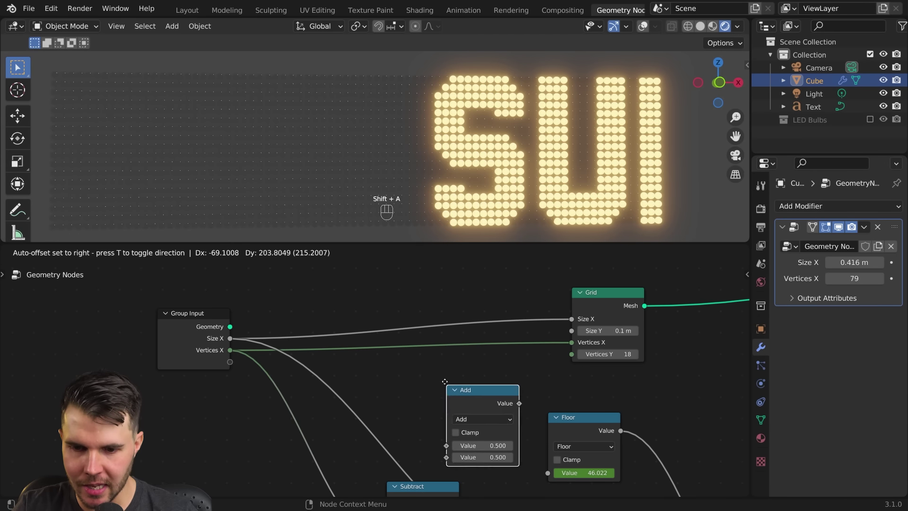
{"action": "left_click", "coordinate": [440, 369]}
{"action": "left_click_drag", "start_coordinate": [230, 339], "coordinate": [442, 434]}
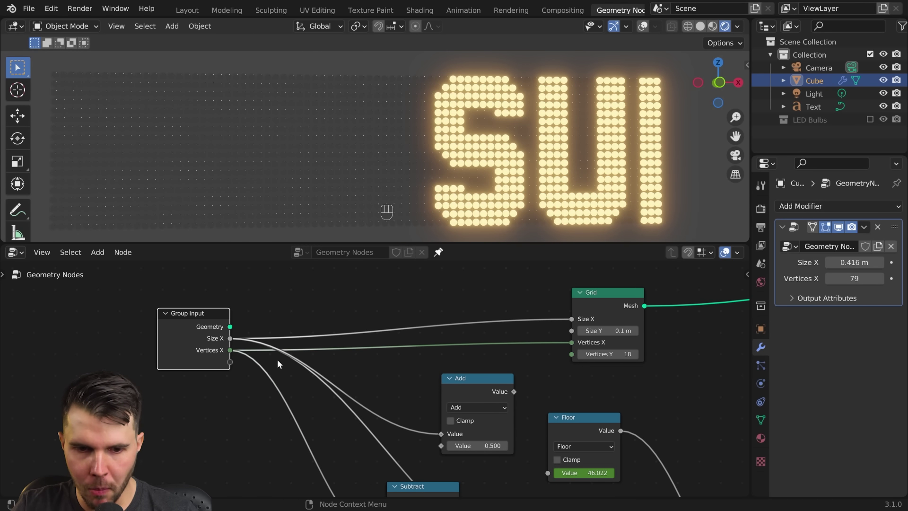
{"action": "left_click_drag", "start_coordinate": [230, 350], "coordinate": [442, 446]}
{"action": "left_click", "coordinate": [468, 408]}
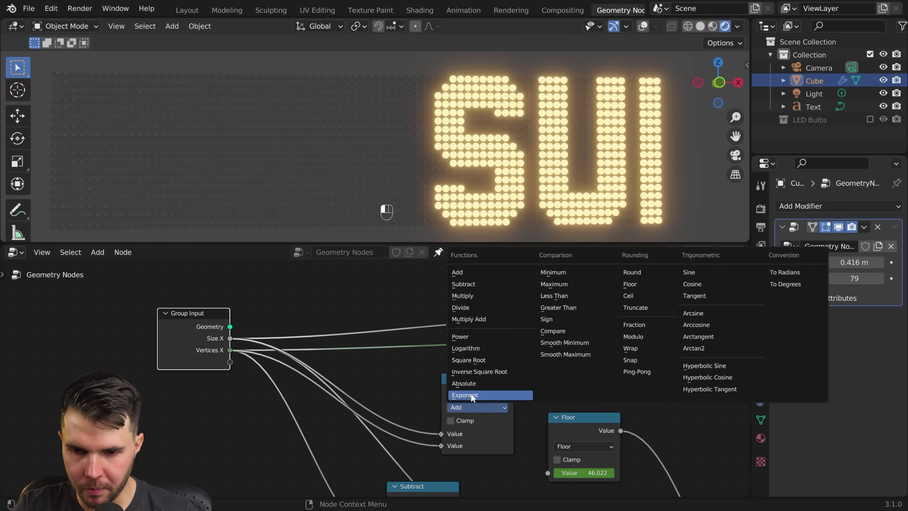
{"action": "left_click", "coordinate": [463, 296]}
- Connect the new Multiply node to the Grid's Vertices X and set the modifier's Vertices X to 176
{"action": "left_click_drag", "start_coordinate": [513, 391], "coordinate": [573, 342]}
{"action": "left_click_drag", "start_coordinate": [478, 378], "coordinate": [459, 345]}
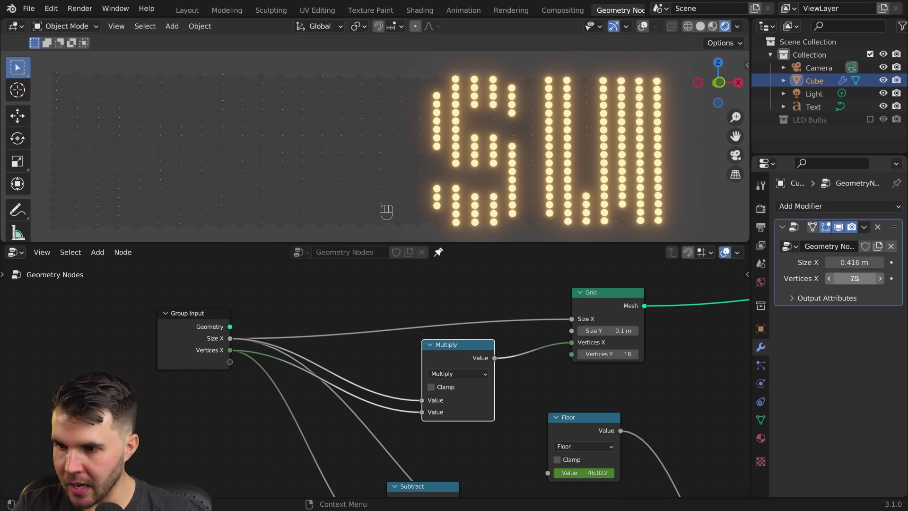
{"action": "left_click_drag", "start_coordinate": [854, 278], "coordinate": [902, 278]}
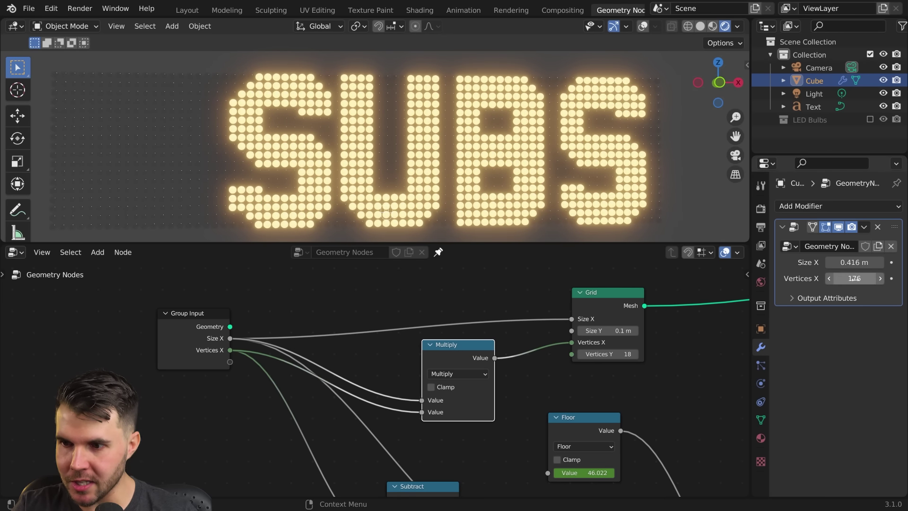
- Try a Size X of 0.096 m in the Geometry Nodes modifier and compare the bulb spacing
{"action": "left_click_drag", "start_coordinate": [854, 262], "coordinate": [826, 262]}
{"action": "scroll", "coordinate": [544, 188], "scroll_direction": "down", "scroll_amount": 6}
{"action": "scroll", "coordinate": [550, 159], "scroll_direction": "down", "scroll_amount": 2}
{"action": "scroll", "coordinate": [487, 158], "scroll_direction": "up", "scroll_amount": 5}
- Set the modifier's Size X to 0.966 m
{"action": "left_click", "coordinate": [854, 262]}
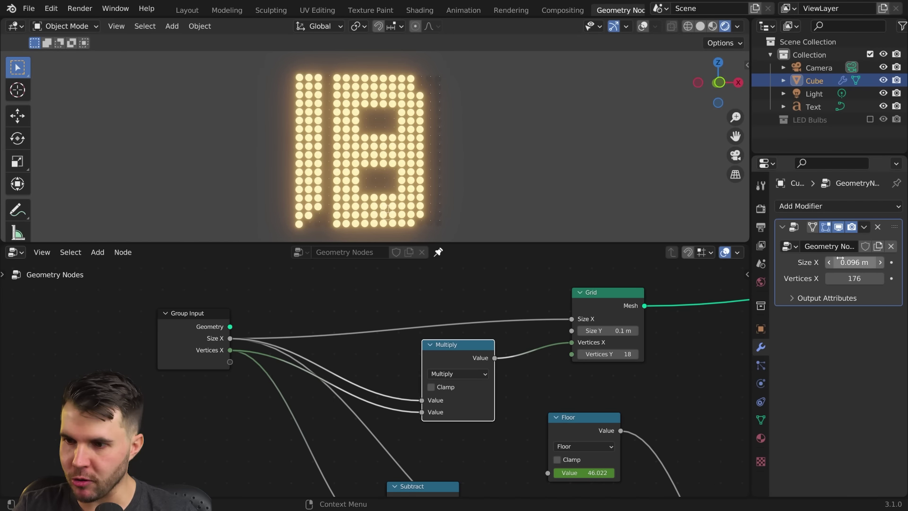
{"action": "type", "text": "0.966"}
{"action": "key", "text": "Return"}
{"action": "scroll", "coordinate": [496, 179], "scroll_direction": "down", "scroll_amount": 4}
{"action": "scroll", "coordinate": [475, 355], "scroll_direction": "up", "scroll_amount": 2}
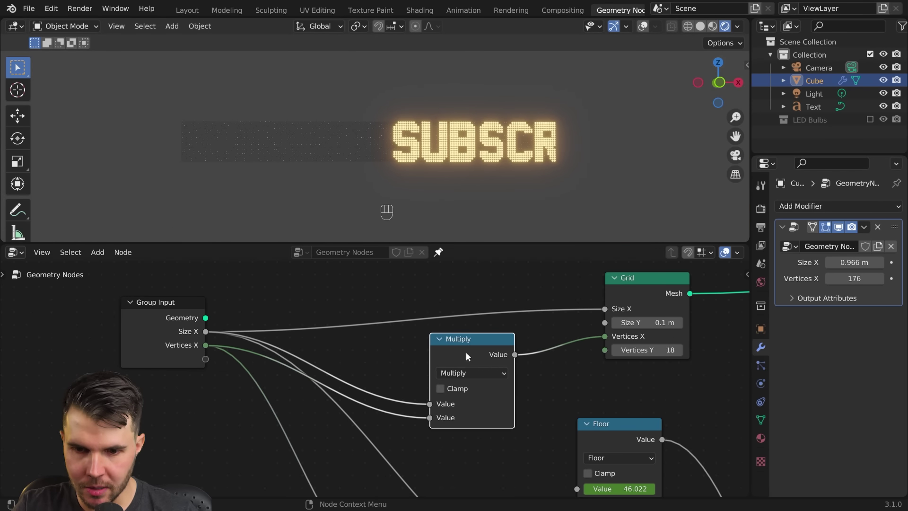
- Move the Multiply node that feeds the Grid's Vertices X higher up, between the Group Input and Grid nodes
{"action": "left_click_drag", "start_coordinate": [466, 352], "coordinate": [421, 305]}
{"action": "scroll", "coordinate": [422, 308], "scroll_direction": "down", "scroll_amount": 2}
{"action": "middle_click_drag", "start_coordinate": [431, 333], "coordinate": [430, 314]}
{"action": "key", "text": "g"}
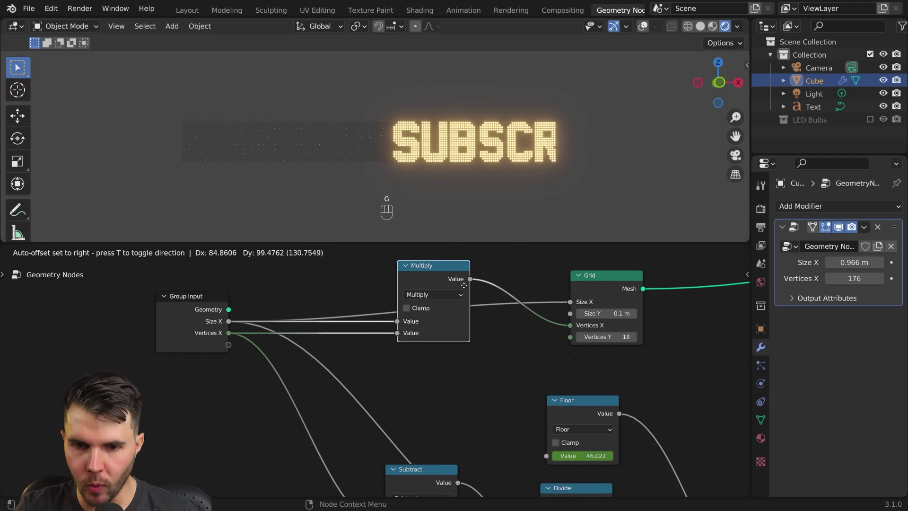
{"action": "left_click", "coordinate": [448, 297]}
{"action": "key", "text": "shift+d"}
{"action": "middle_click", "coordinate": [407, 341]}
{"action": "left_click", "coordinate": [371, 377]}
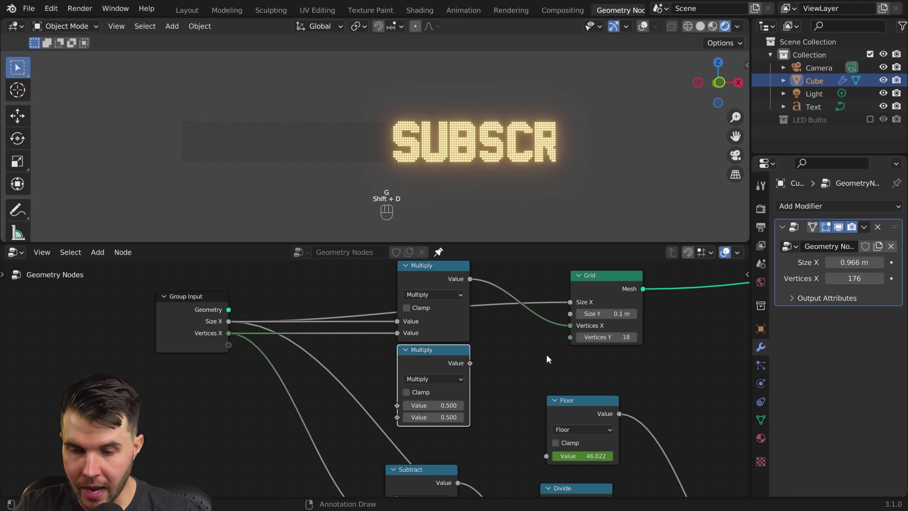
{"action": "key", "text": "x"}
- Lower the Multiply node slightly so it lines up with the Group Input node
{"action": "left_click_drag", "start_coordinate": [425, 271], "coordinate": [422, 303]}
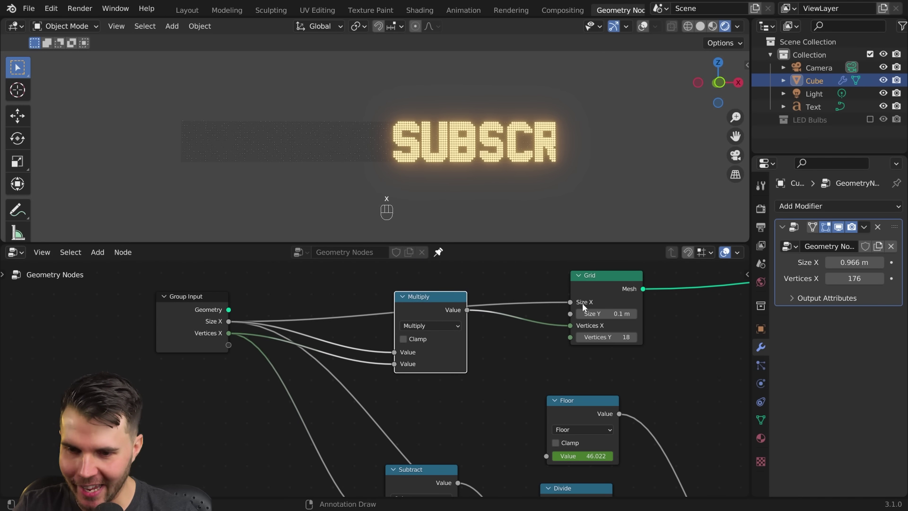